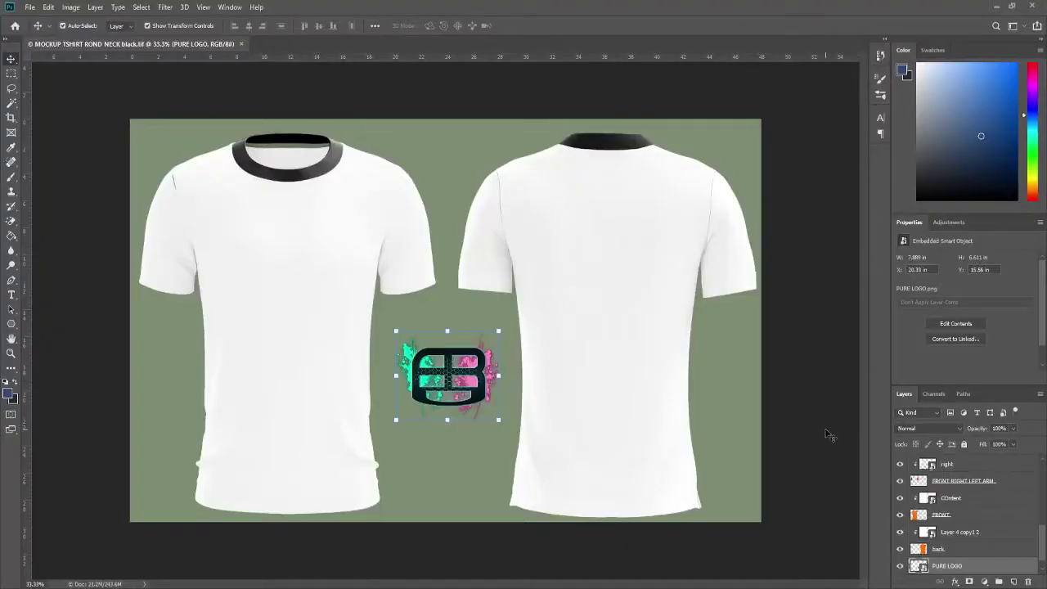
Step: Open the design smart object and place the yellow HHD jersey reference image
{"action": "left_click", "coordinate": [283, 303]}
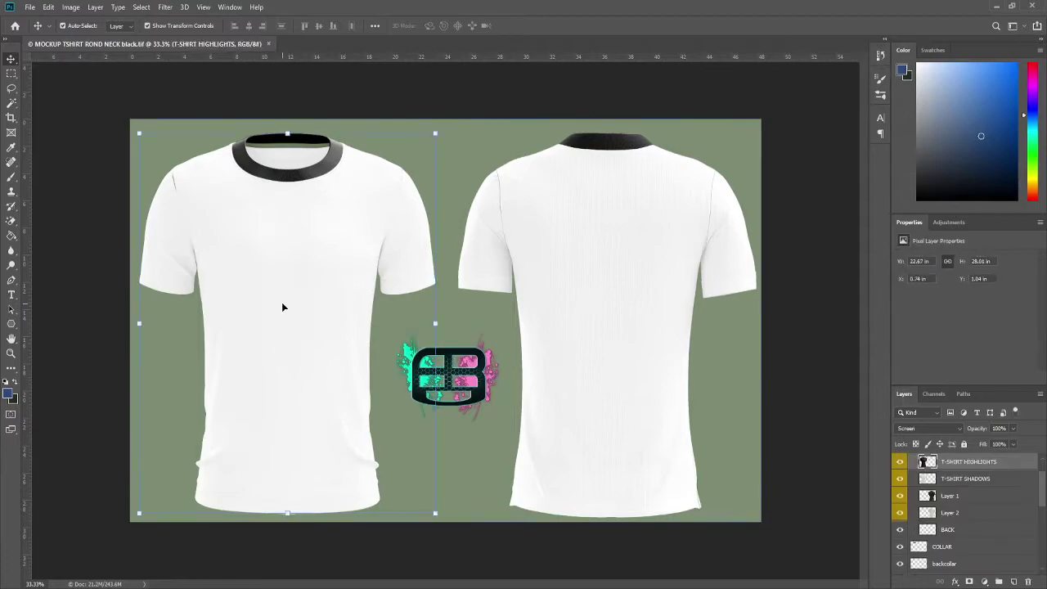
{"action": "double_click", "coordinate": [927, 501]}
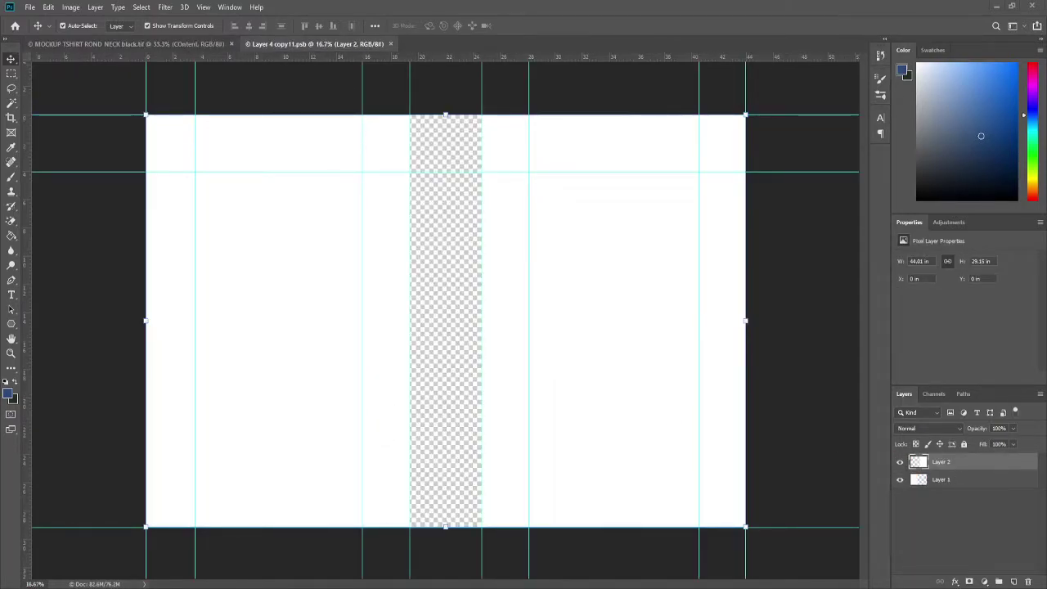
{"action": "left_click_drag", "start_coordinate": [521, 351], "coordinate": [523, 352]}
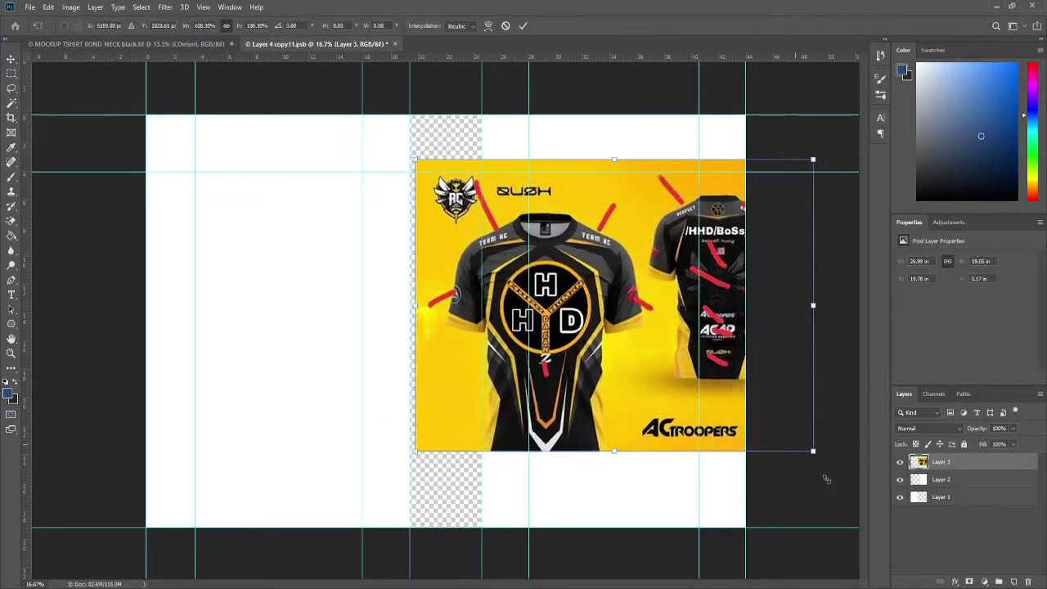
Step: Enlarge the reference over the right panels and add a vertical guide at the left panel's centre
{"action": "left_click_drag", "start_coordinate": [783, 427], "coordinate": [843, 456]}
{"action": "left_click", "coordinate": [298, 286]}
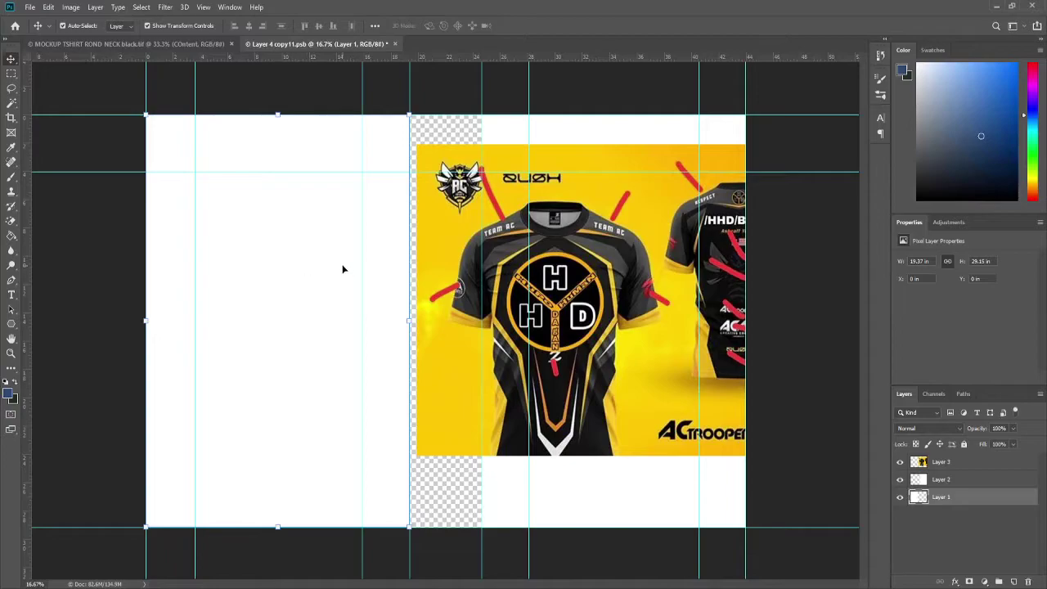
{"action": "left_click_drag", "start_coordinate": [32, 249], "coordinate": [278, 249]}
Step: On a new layer, begin a Pen zigzag stripe outline from the centre guide down the panel
{"action": "left_click", "coordinate": [1014, 581]}
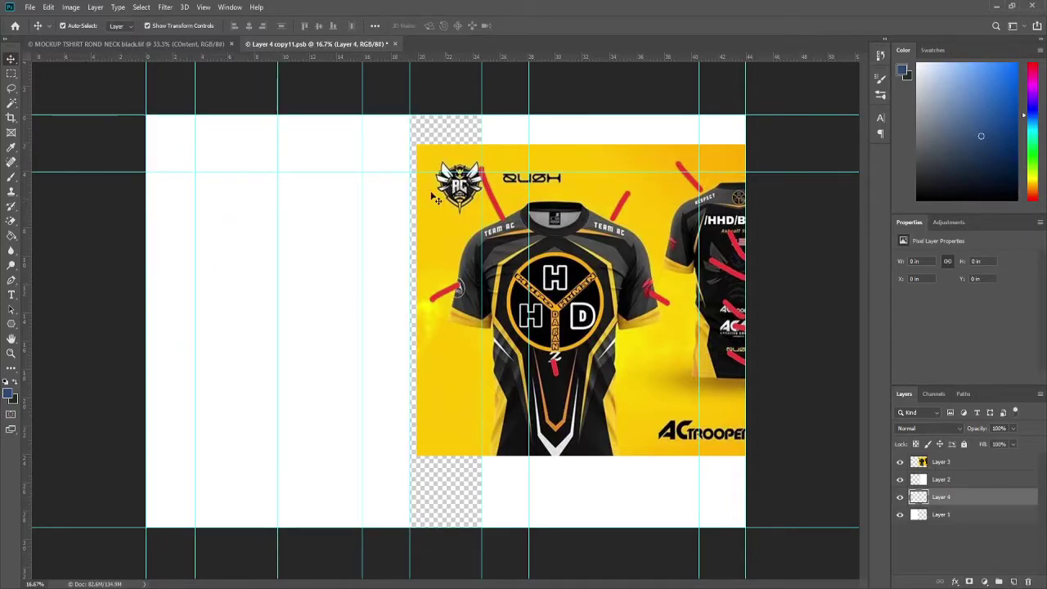
{"action": "key", "text": "p"}
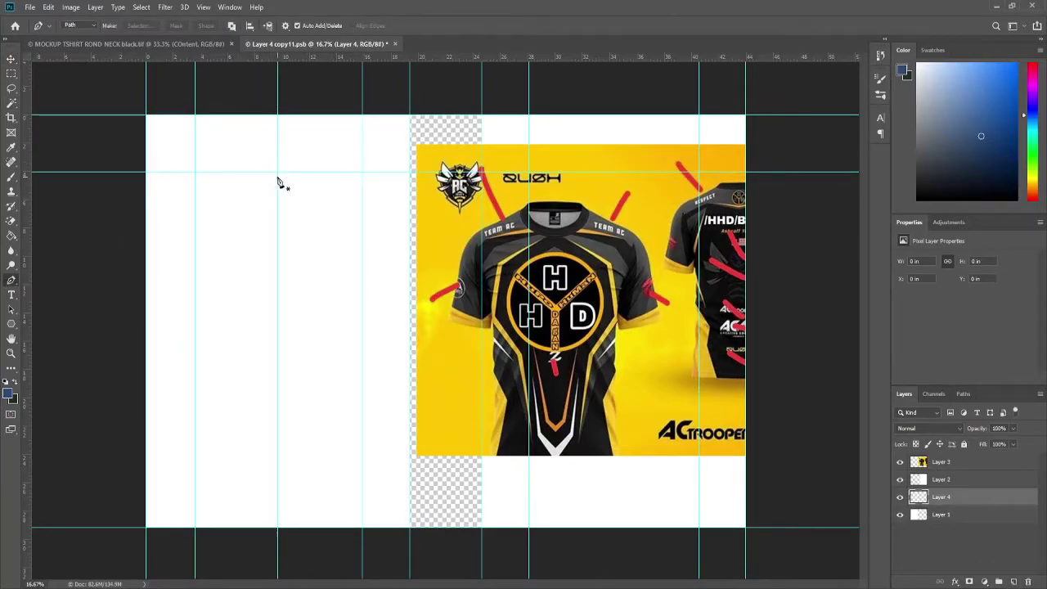
{"action": "left_click", "coordinate": [277, 167]}
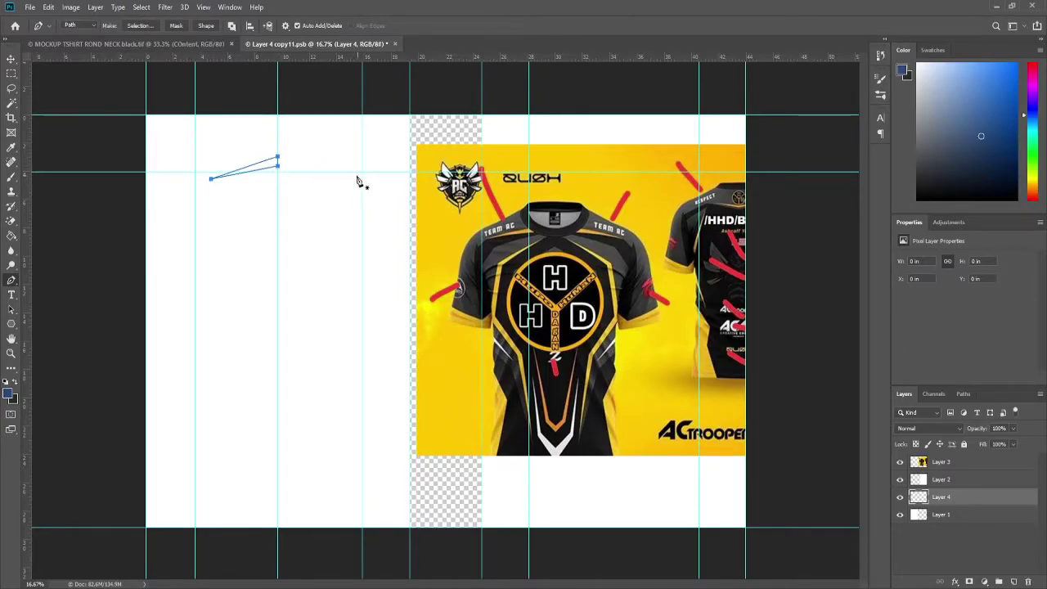
{"action": "left_click", "coordinate": [222, 226]}
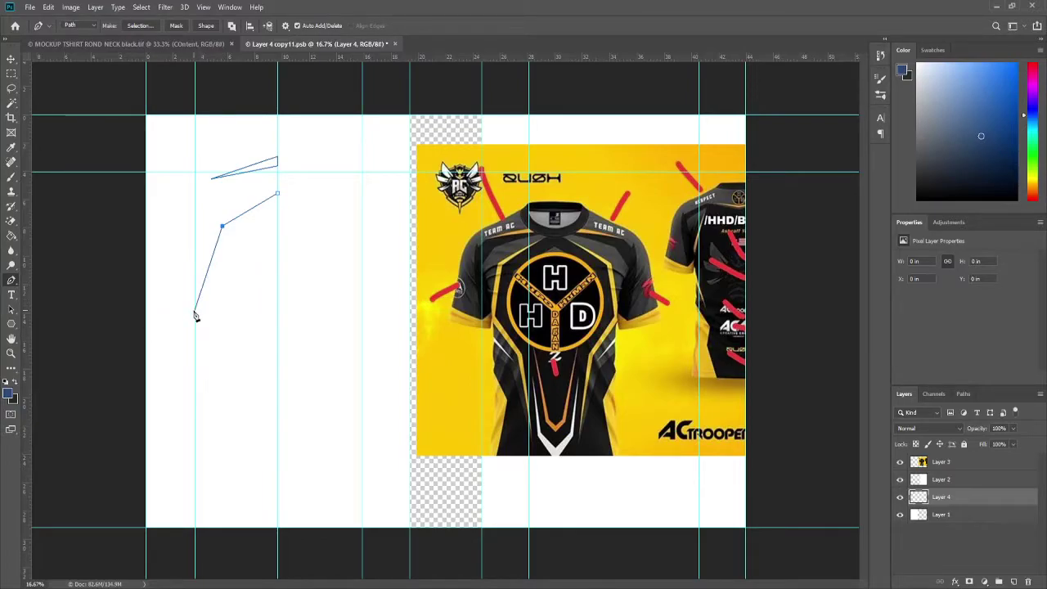
{"action": "key", "text": "ctrl+z"}
{"action": "left_click", "coordinate": [215, 235]}
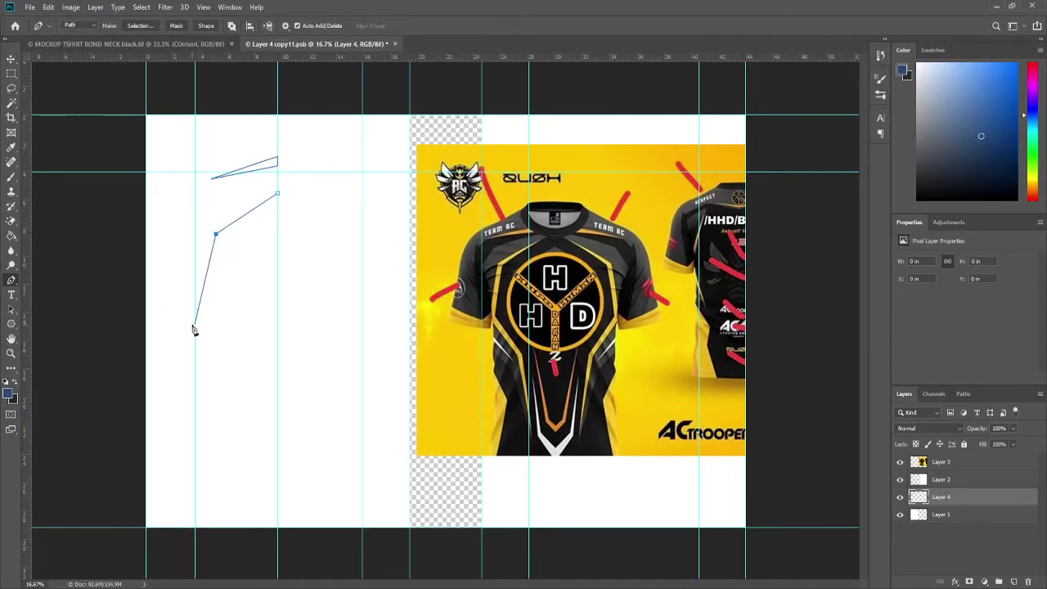
{"action": "left_click", "coordinate": [242, 382]}
{"action": "left_click", "coordinate": [259, 490]}
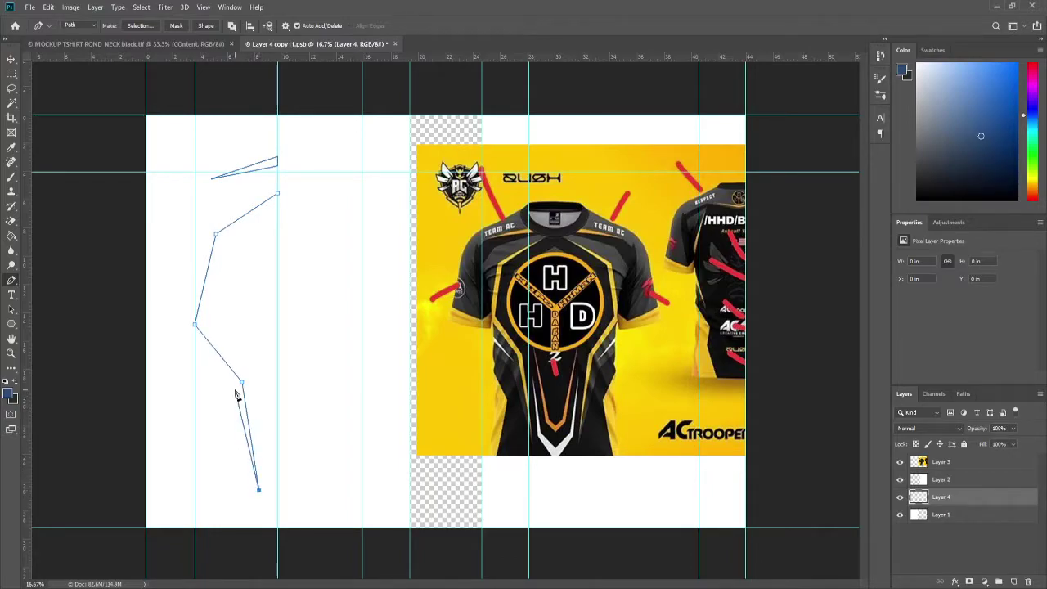
Step: Redo the stripe's lower corners and close the thin lower stripe outline
{"action": "left_click", "coordinate": [234, 386]}
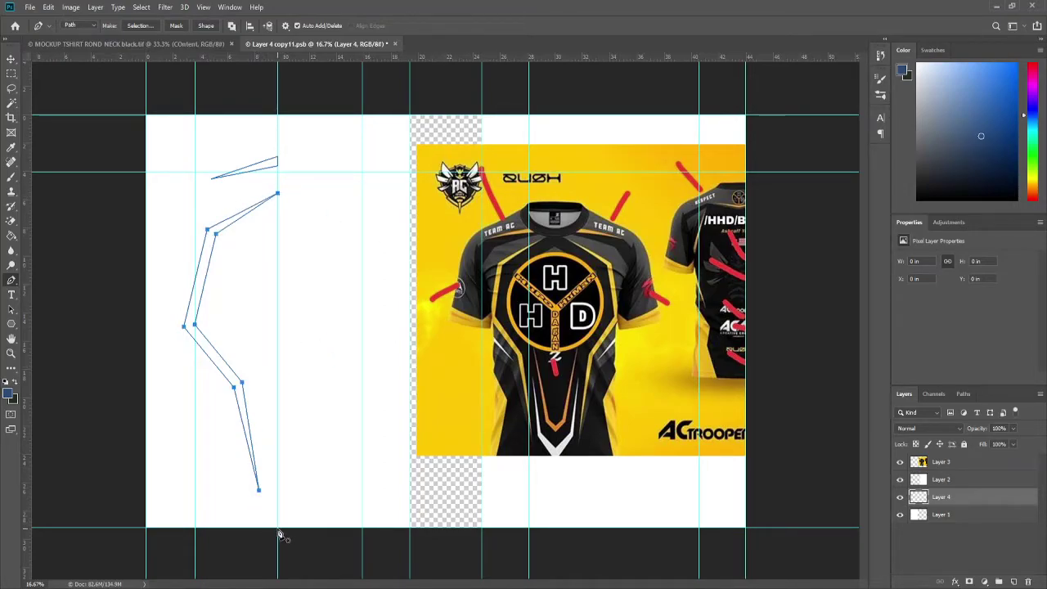
{"action": "left_click_drag", "start_coordinate": [279, 535], "coordinate": [261, 373]}
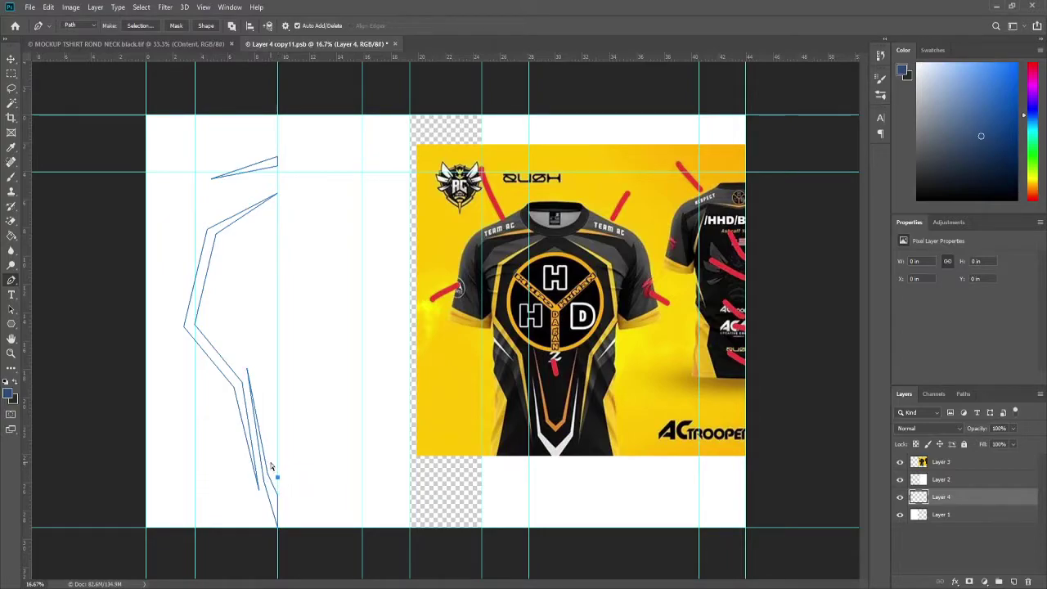
{"action": "key", "text": "ctrl+z"}
{"action": "key", "text": "ctrl+z"}
{"action": "key", "text": "ctrl+z"}
{"action": "key", "text": "ctrl+z"}
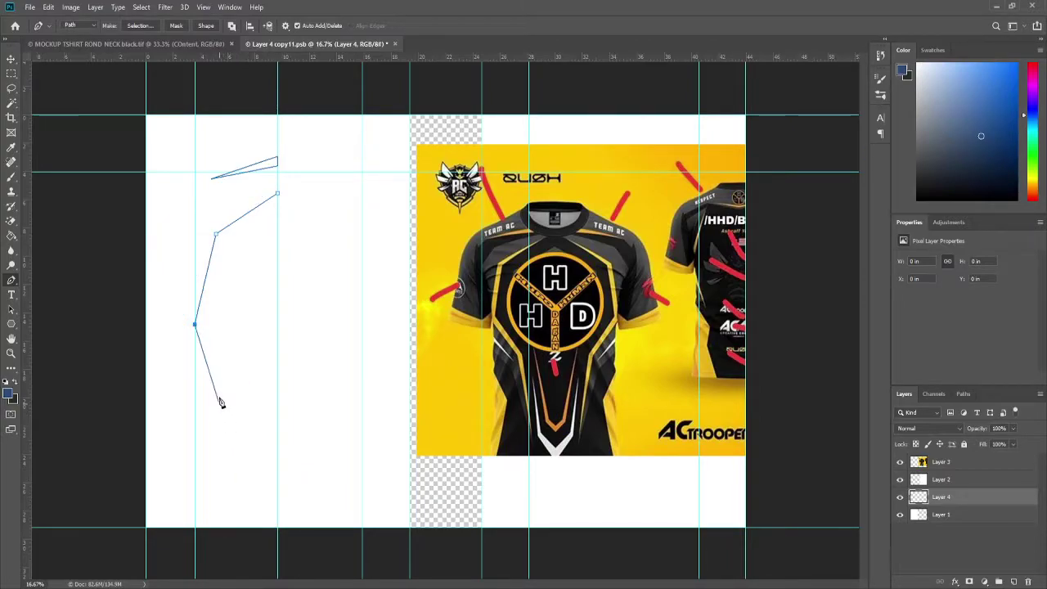
{"action": "left_click", "coordinate": [233, 474]}
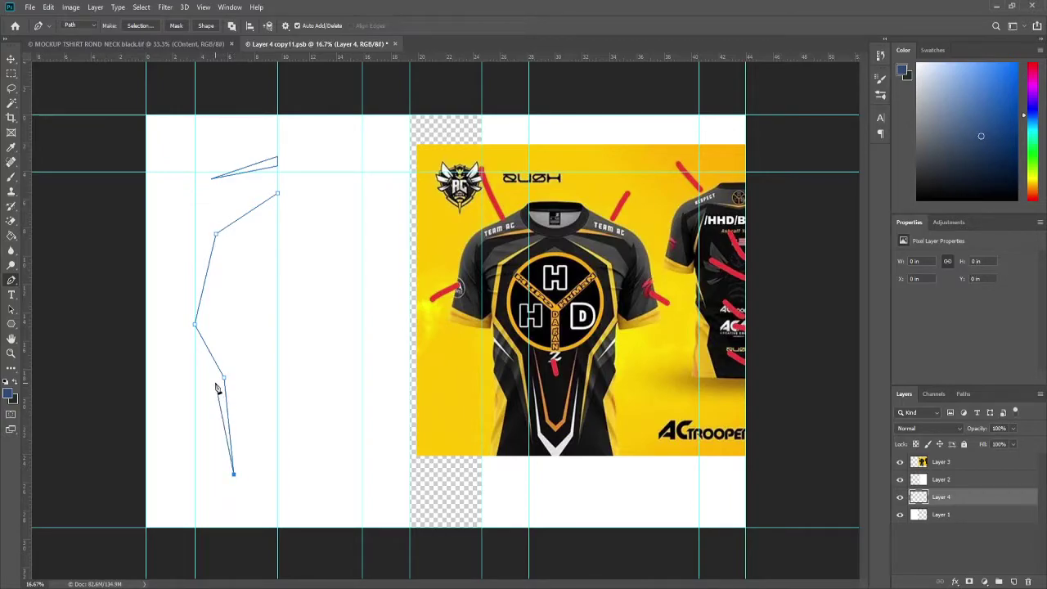
{"action": "left_click", "coordinate": [277, 194]}
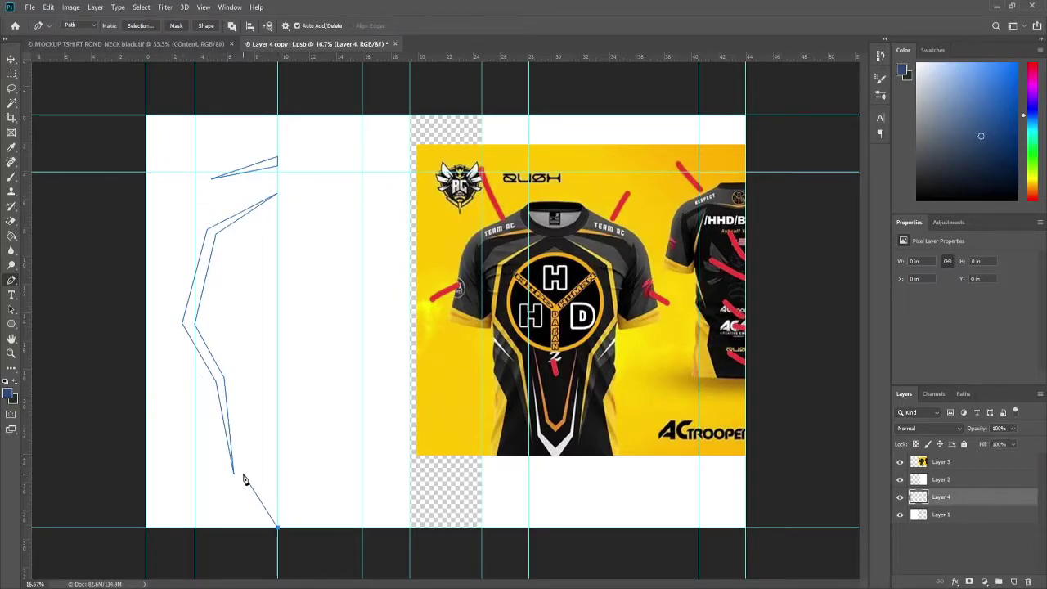
{"action": "left_click", "coordinate": [243, 474]}
{"action": "left_click", "coordinate": [233, 392]}
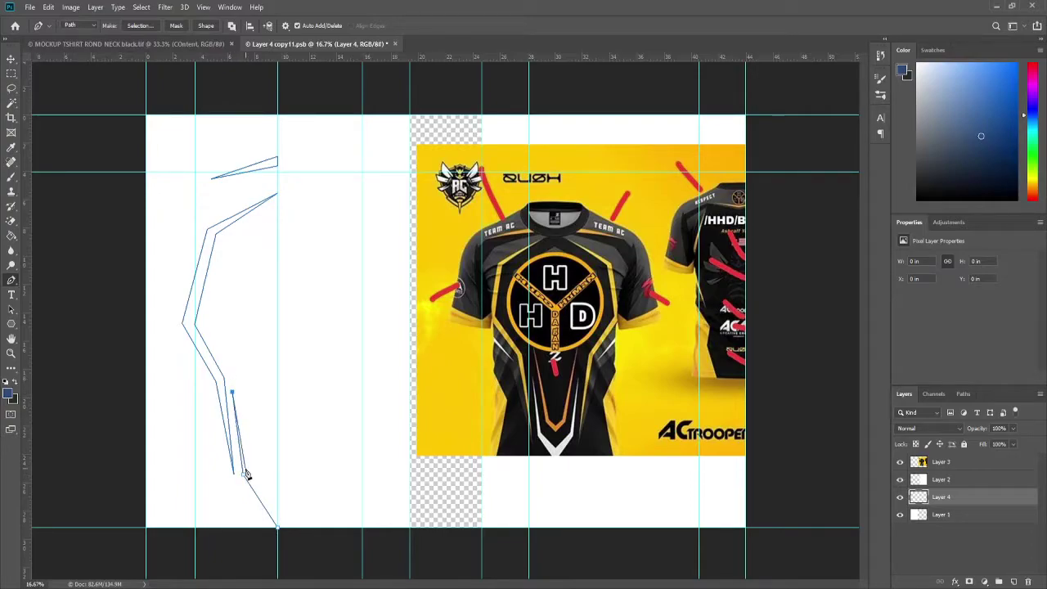
{"action": "left_click", "coordinate": [278, 529]}
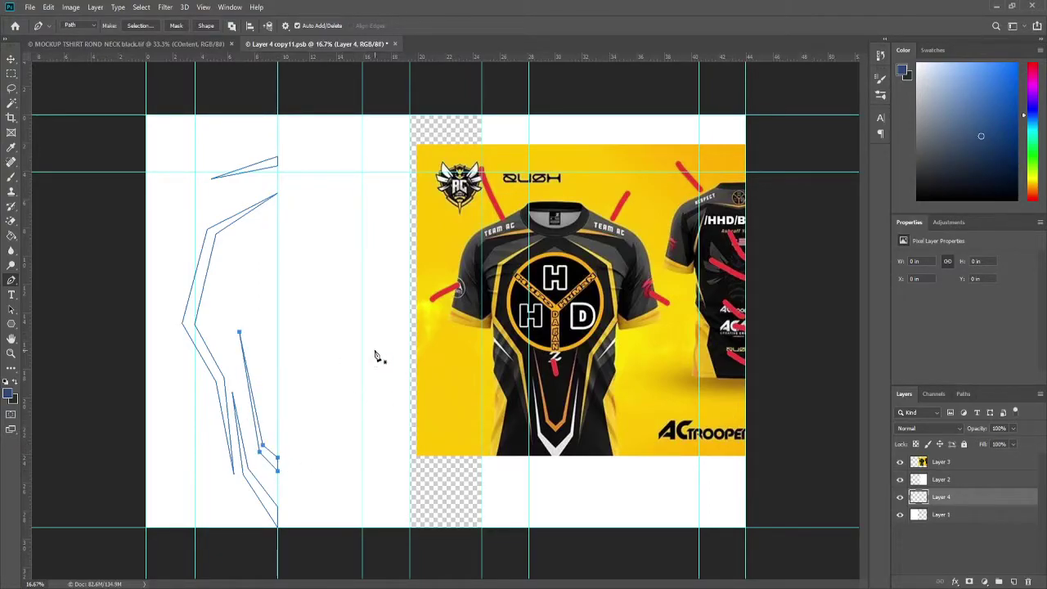
Step: Turn the stripe paths into a selection and paint the wide stripe yellow and the thin stripes orange
{"action": "key", "text": "ctrl+Return"}
{"action": "key", "text": "b"}
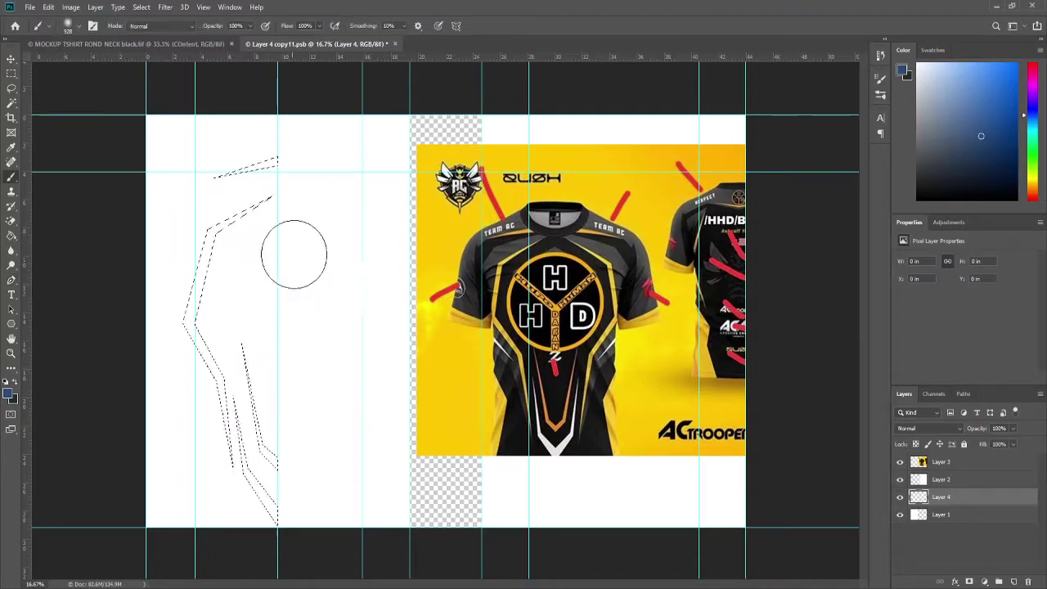
{"action": "key", "text": "i"}
{"action": "key", "text": "b"}
{"action": "left_click", "coordinate": [441, 270], "text": "alt"}
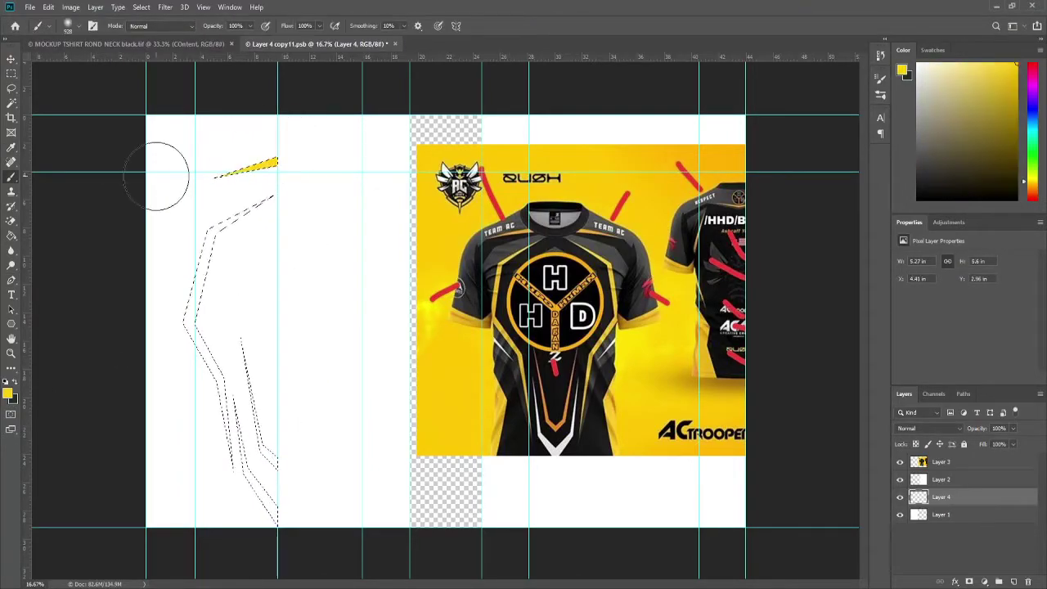
{"action": "mouse_move", "coordinate": [270, 198]}
{"action": "left_mouse_down"}
{"action": "mouse_move", "coordinate": [211, 386]}
{"action": "mouse_move", "coordinate": [231, 464]}
{"action": "left_mouse_up"}
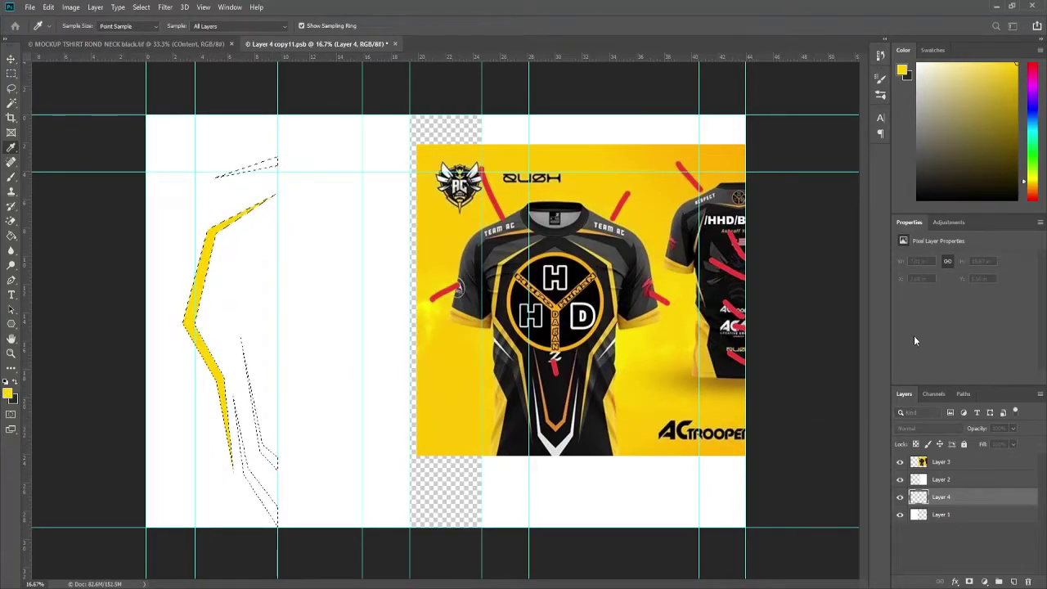
{"action": "left_click_drag", "start_coordinate": [276, 162], "coordinate": [216, 174]}
{"action": "left_click_drag", "start_coordinate": [257, 344], "coordinate": [287, 455]}
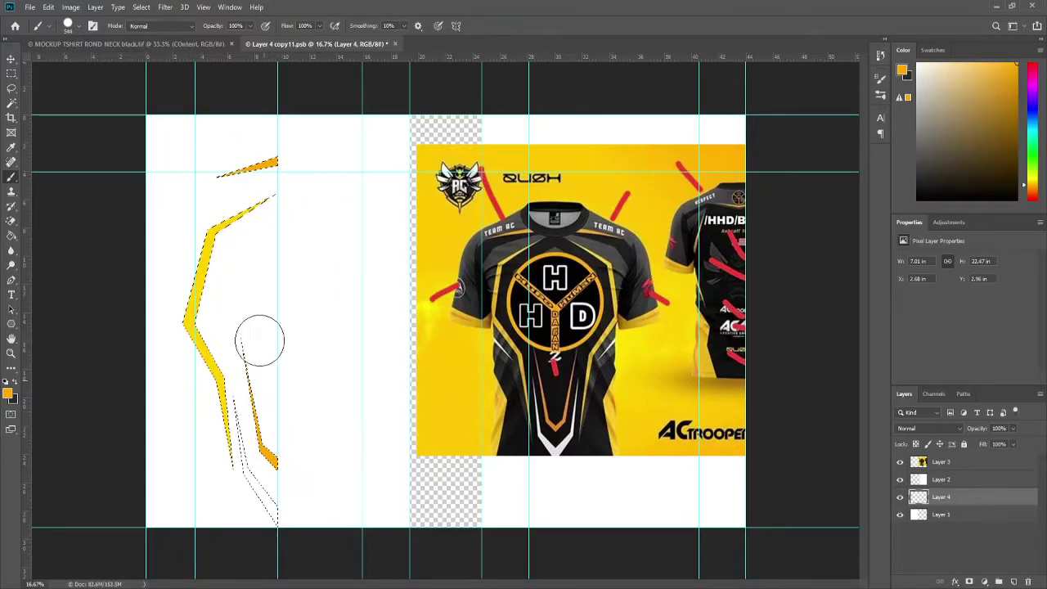
Step: Paint the thin lower stripe white, then deselect
{"action": "key", "text": "x"}
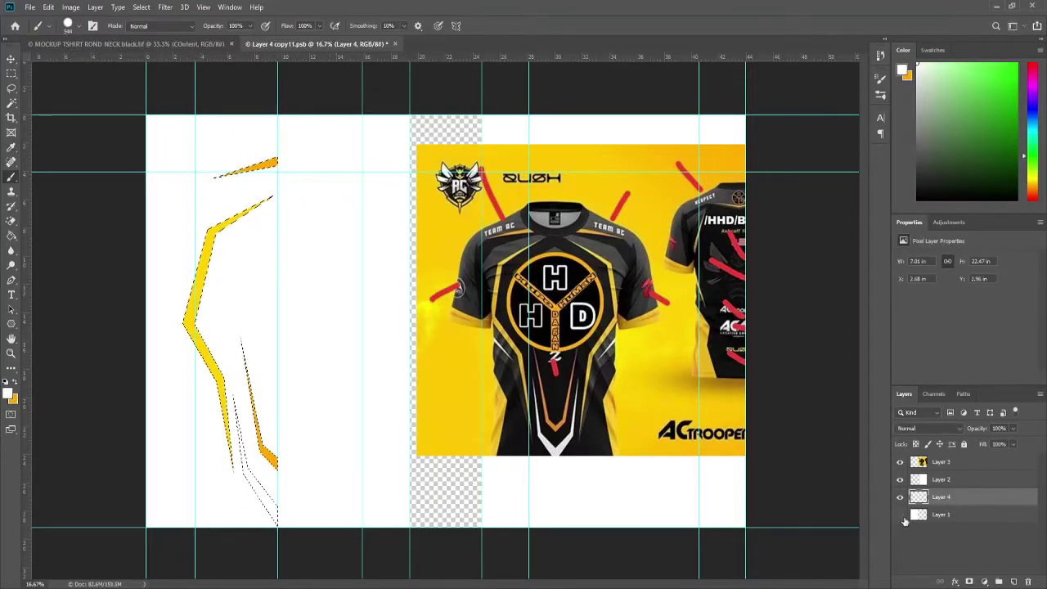
{"action": "left_click", "coordinate": [900, 515]}
{"action": "mouse_move", "coordinate": [280, 518]}
{"action": "left_mouse_down"}
{"action": "mouse_move", "coordinate": [254, 489]}
{"action": "mouse_move", "coordinate": [216, 385]}
{"action": "left_mouse_up"}
{"action": "scroll", "coordinate": [275, 424], "scroll_direction": "up", "scroll_amount": 2}
{"action": "scroll", "coordinate": [215, 385], "scroll_direction": "down", "scroll_amount": 3}
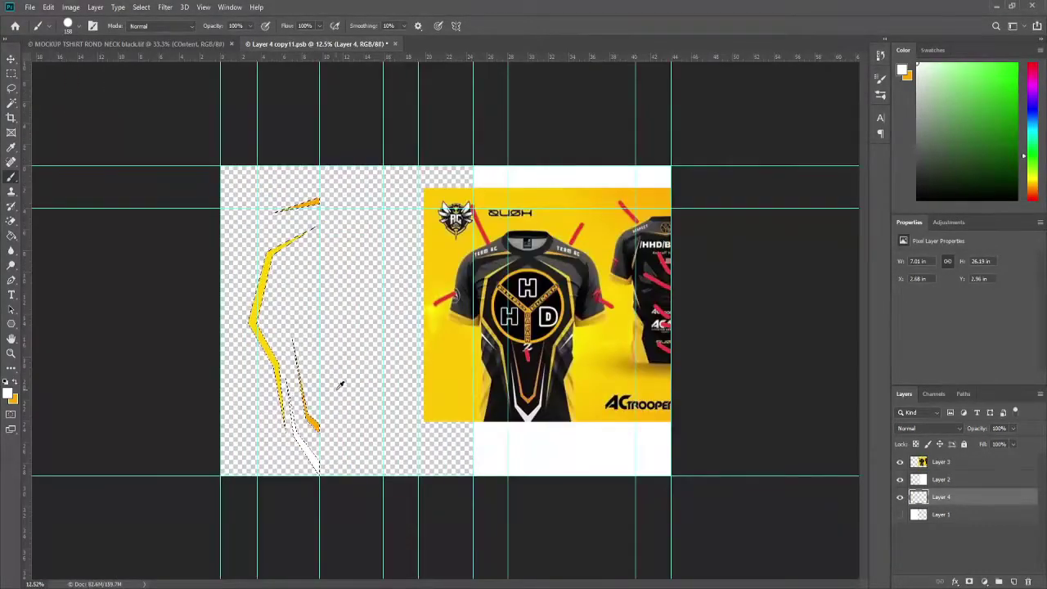
{"action": "left_click", "coordinate": [900, 515]}
{"action": "left_click", "coordinate": [941, 515]}
{"action": "key", "text": "ctrl+d"}
Step: Fill the base layer black with the Paint Bucket and add a new empty layer
{"action": "key", "text": "i"}
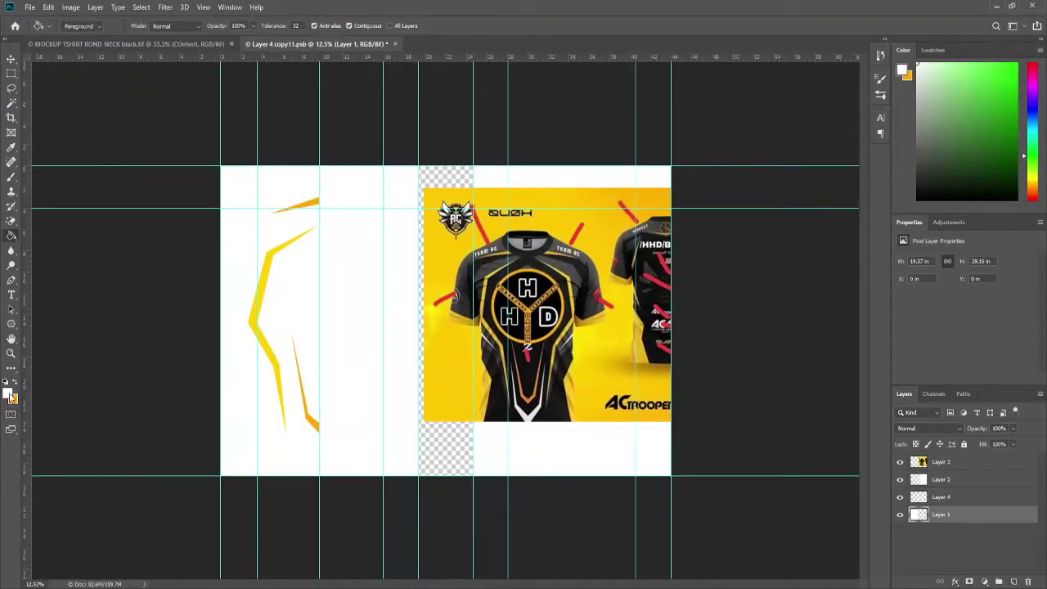
{"action": "key", "text": "g"}
{"action": "left_click", "coordinate": [378, 275]}
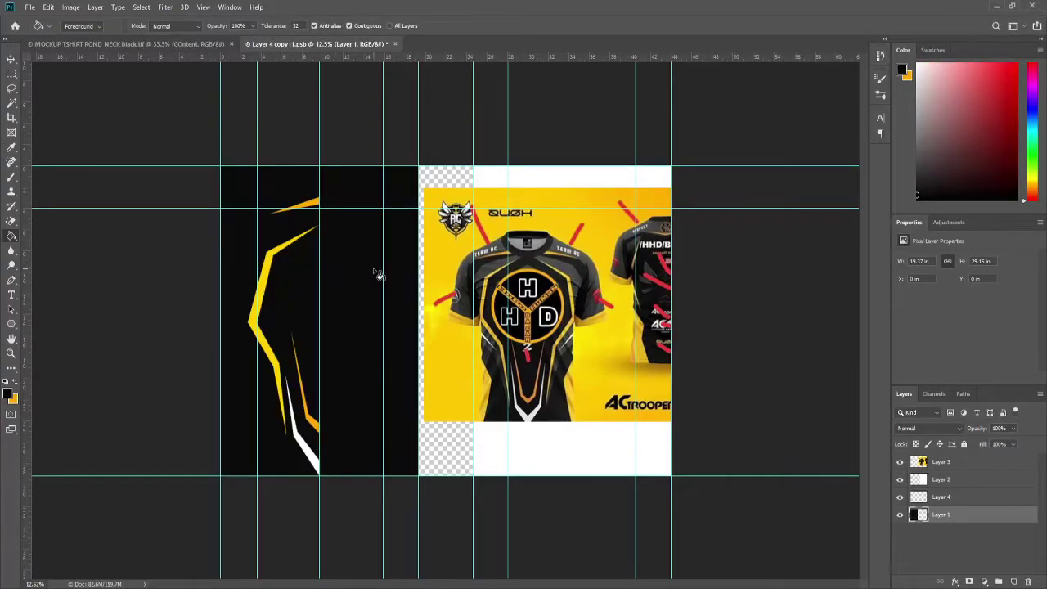
{"action": "key", "text": "ctrl+plus"}
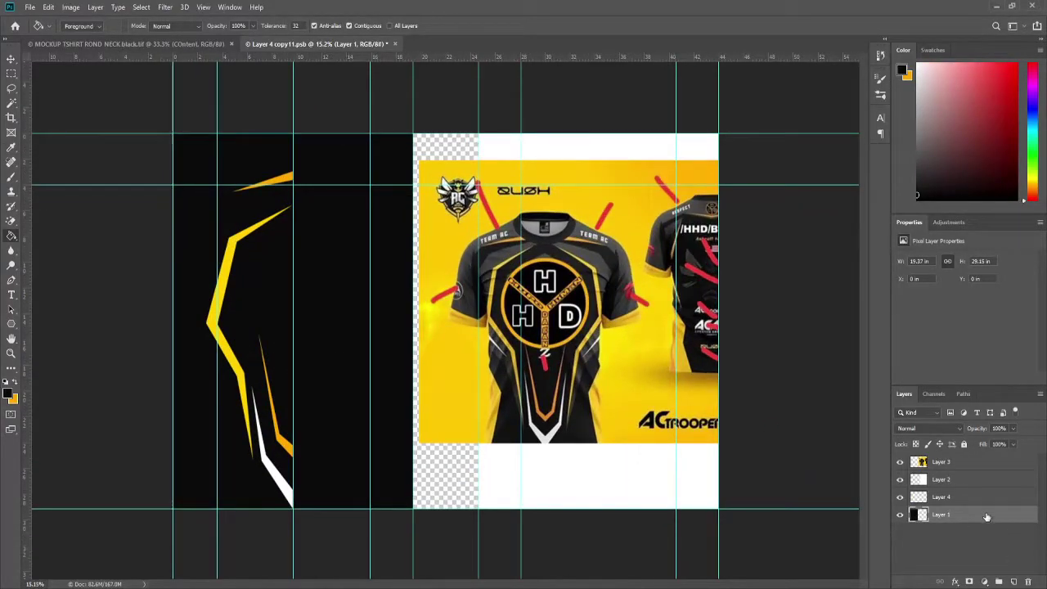
{"action": "key", "text": "ctrl+shift+alt+n"}
{"action": "key", "text": "p"}
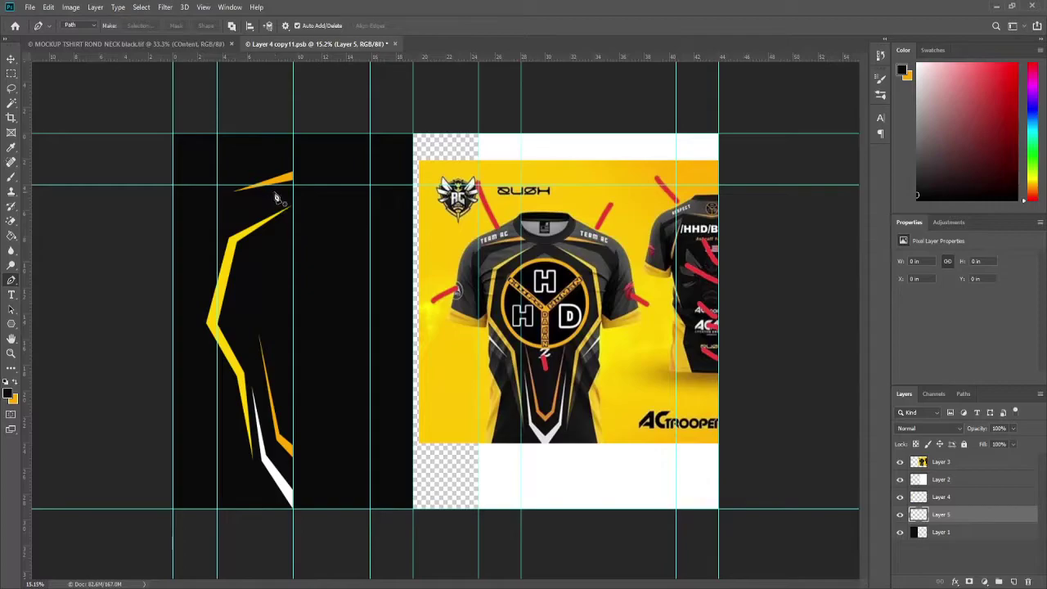
Step: Pen an outline of the front panel's outer left region and load it as a selection
{"action": "left_click", "coordinate": [173, 206]}
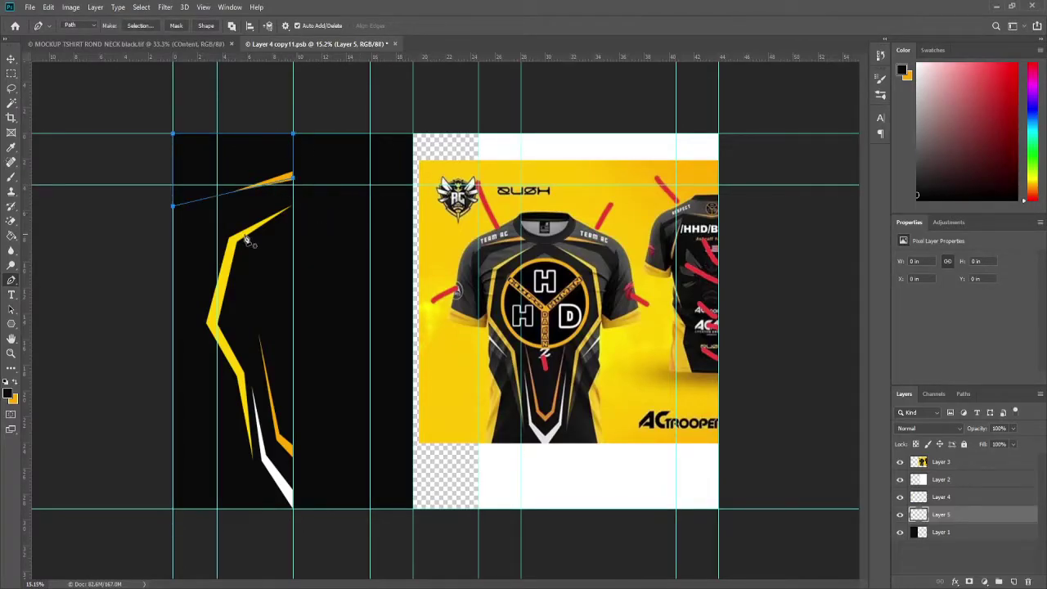
{"action": "key", "text": "ctrl+plus"}
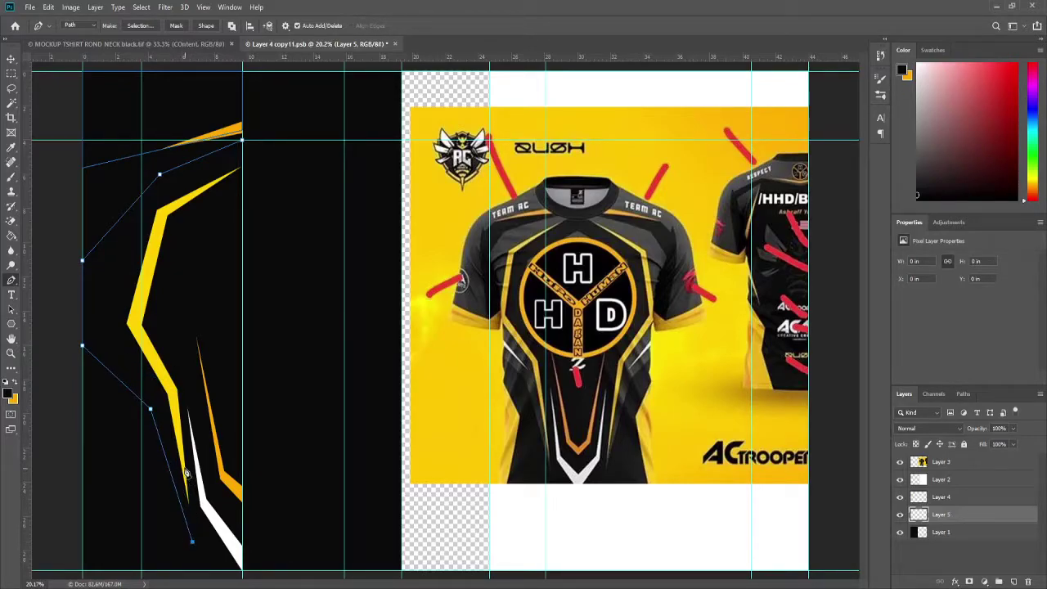
{"action": "left_click", "coordinate": [135, 324]}
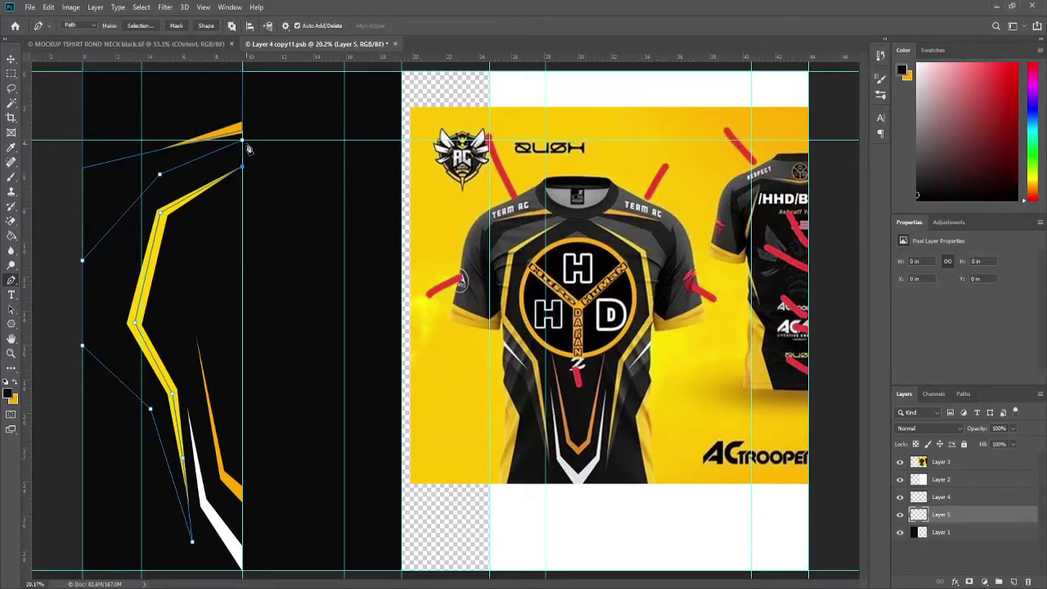
{"action": "key", "text": "ctrl+Return"}
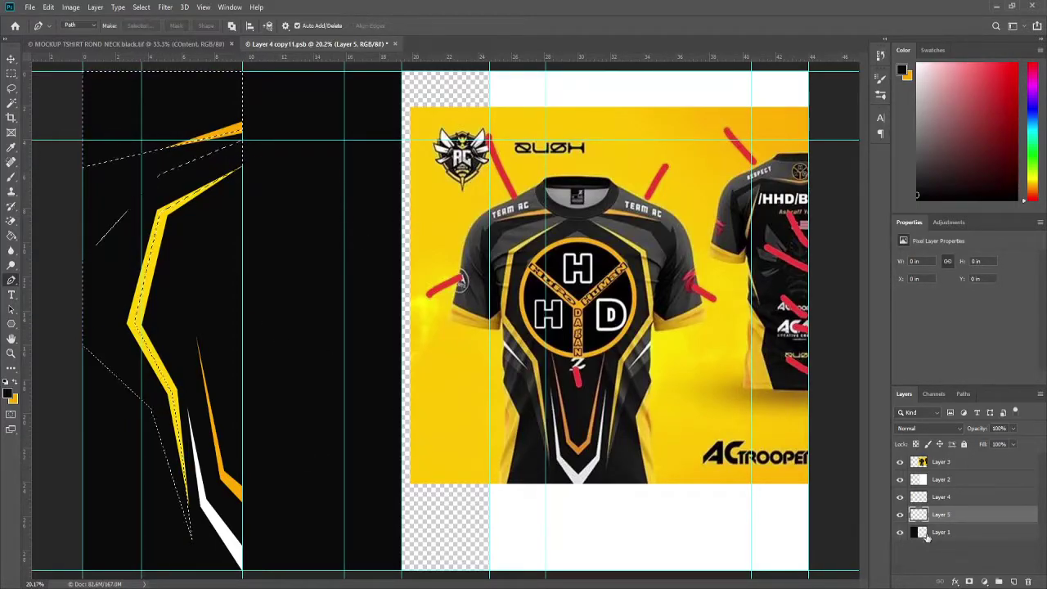
Step: Rename the stripe layer to 'details' and the new layer to 'greys'
{"action": "double_click", "coordinate": [940, 496]}
{"action": "type", "text": "details"}
{"action": "double_click", "coordinate": [941, 513]}
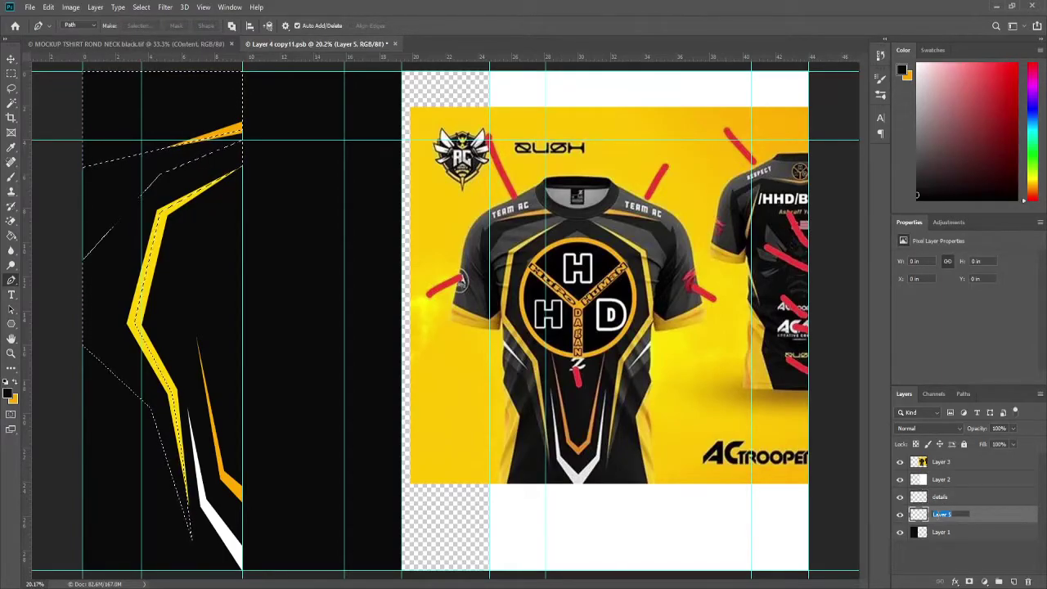
{"action": "type", "text": "greys"}
{"action": "key", "text": "Return"}
Step: Sample dark grey from the reference and paint it into the left-region selection
{"action": "key", "text": "i"}
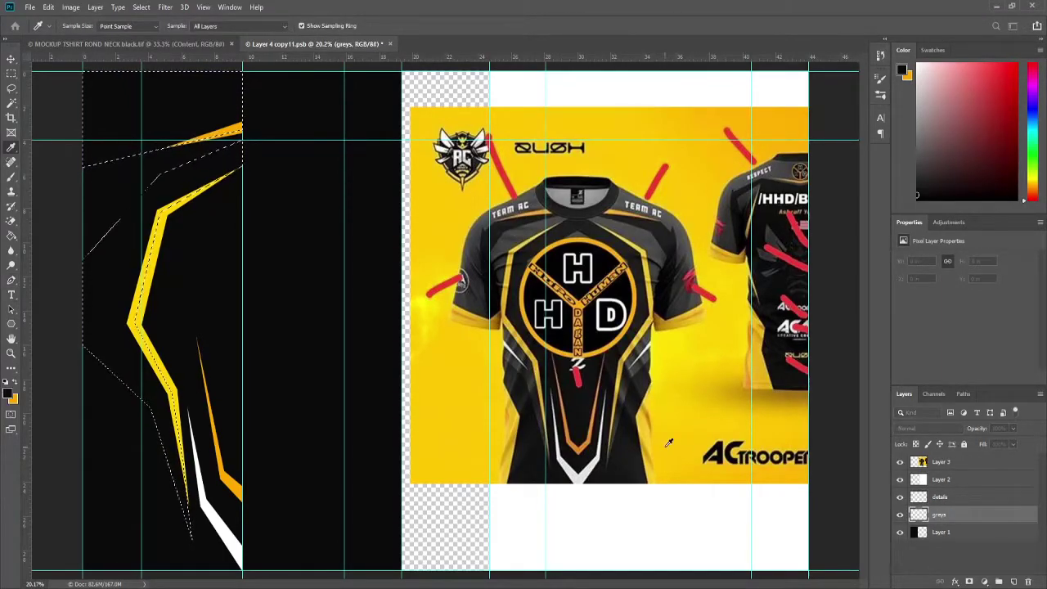
{"action": "left_click", "coordinate": [517, 232]}
{"action": "key", "text": "b"}
{"action": "mouse_move", "coordinate": [107, 98]}
{"action": "left_mouse_down"}
{"action": "mouse_move", "coordinate": [260, 108]}
{"action": "mouse_move", "coordinate": [114, 295]}
{"action": "mouse_move", "coordinate": [188, 565]}
{"action": "left_mouse_up"}
{"action": "key", "text": "i"}
{"action": "key", "text": "b"}
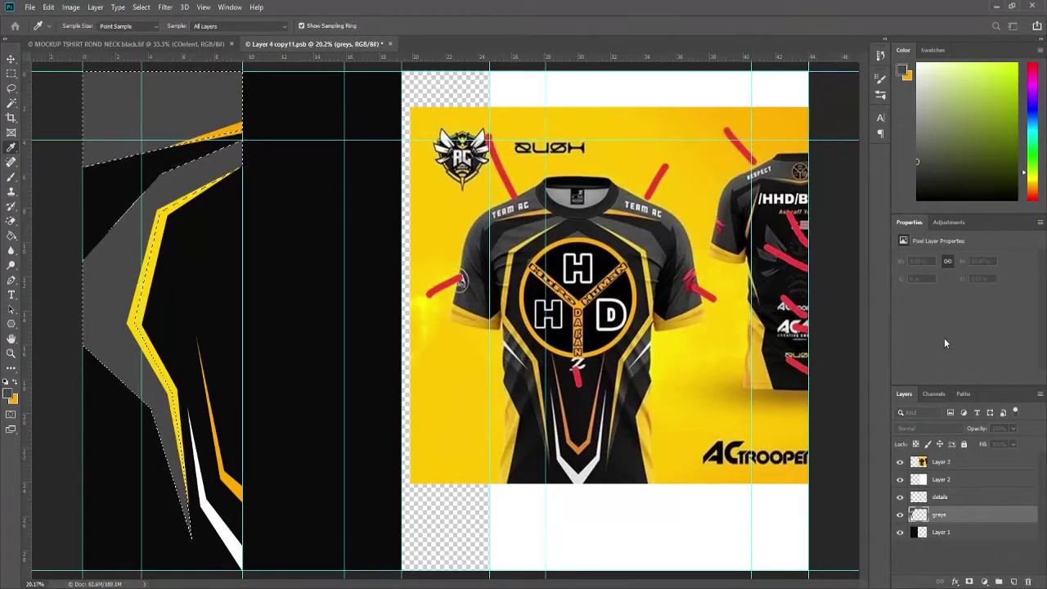
{"action": "left_click_drag", "start_coordinate": [106, 77], "coordinate": [237, 81]}
{"action": "left_click_drag", "start_coordinate": [122, 204], "coordinate": [188, 524]}
{"action": "key", "text": "ctrl+d"}
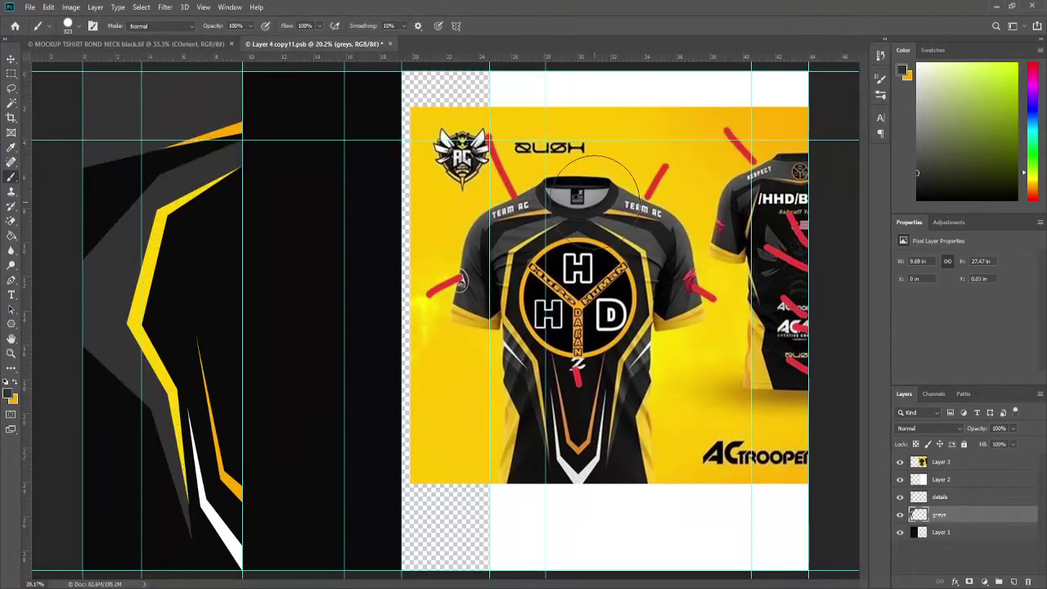
Step: Pen a thin accent stripe along the panel's left edge and paint it white
{"action": "left_click", "coordinate": [941, 497]}
{"action": "key", "text": "p"}
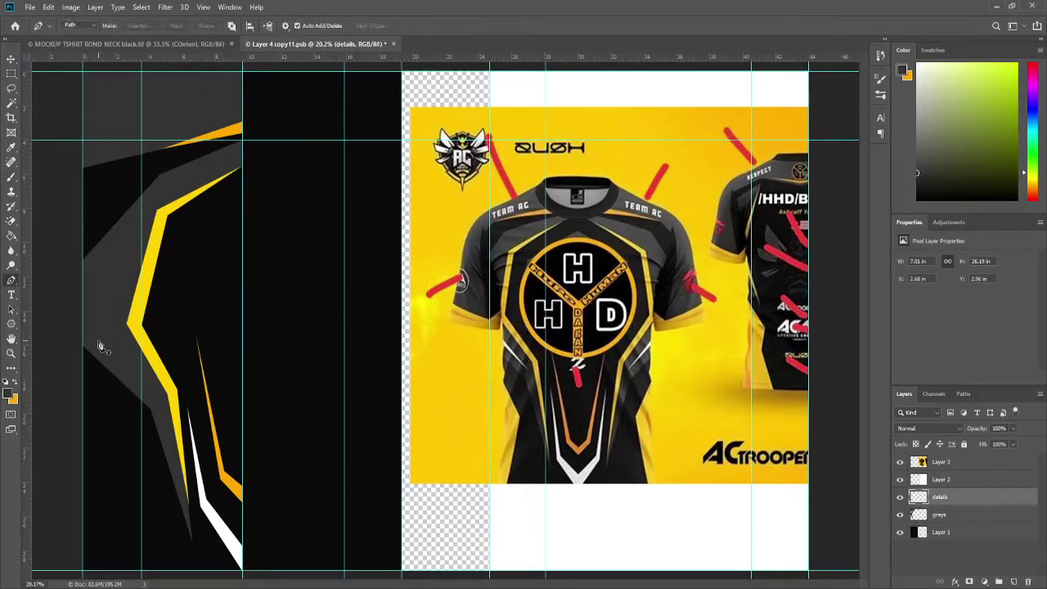
{"action": "left_click", "coordinate": [81, 309]}
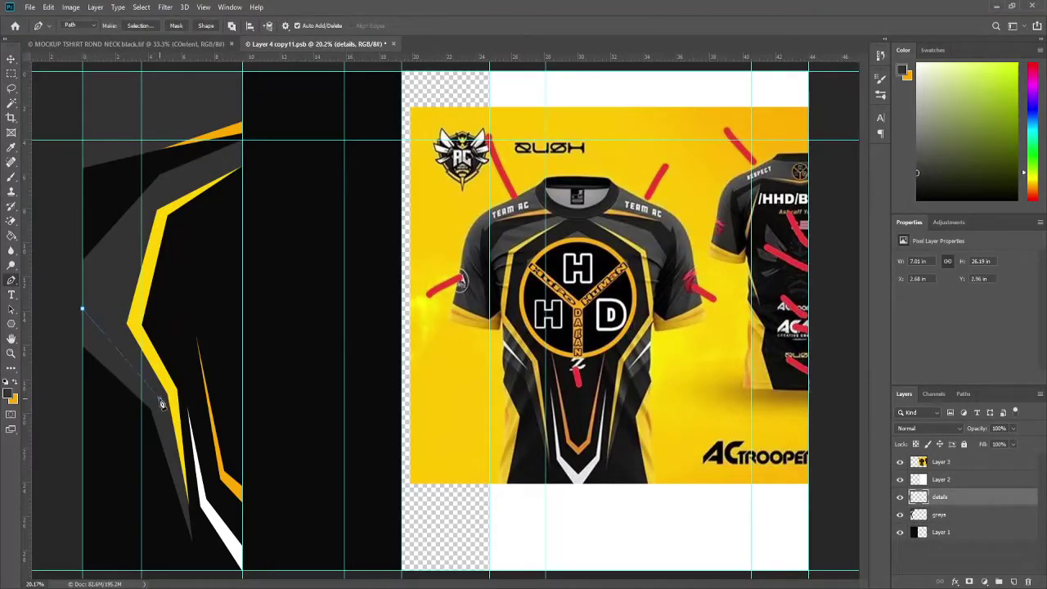
{"action": "key", "text": "i"}
{"action": "left_click", "coordinate": [649, 454]}
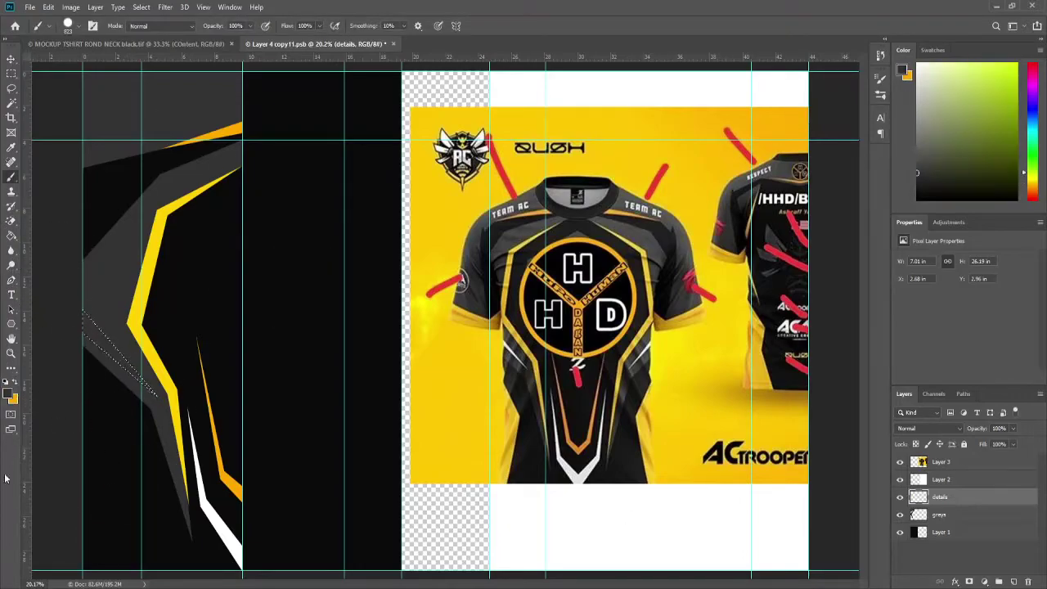
{"action": "key", "text": "b"}
{"action": "key", "text": "ctrl+Return"}
{"action": "left_click_drag", "start_coordinate": [148, 436], "coordinate": [98, 327]}
{"action": "key", "text": "ctrl+d"}
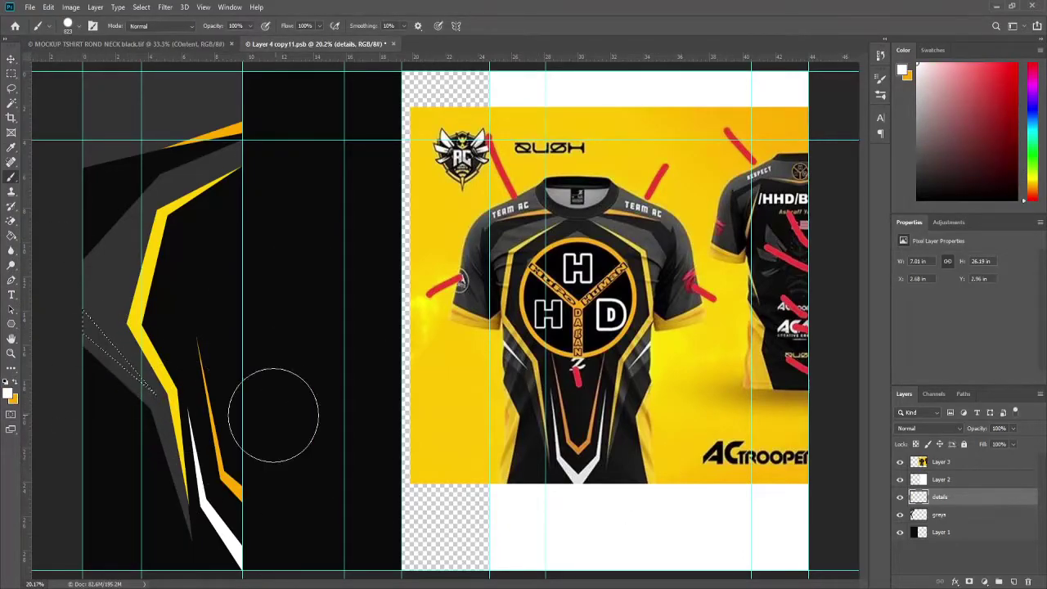
Step: Merge the greys layer into details and duplicate the details layer
{"action": "key", "text": "p"}
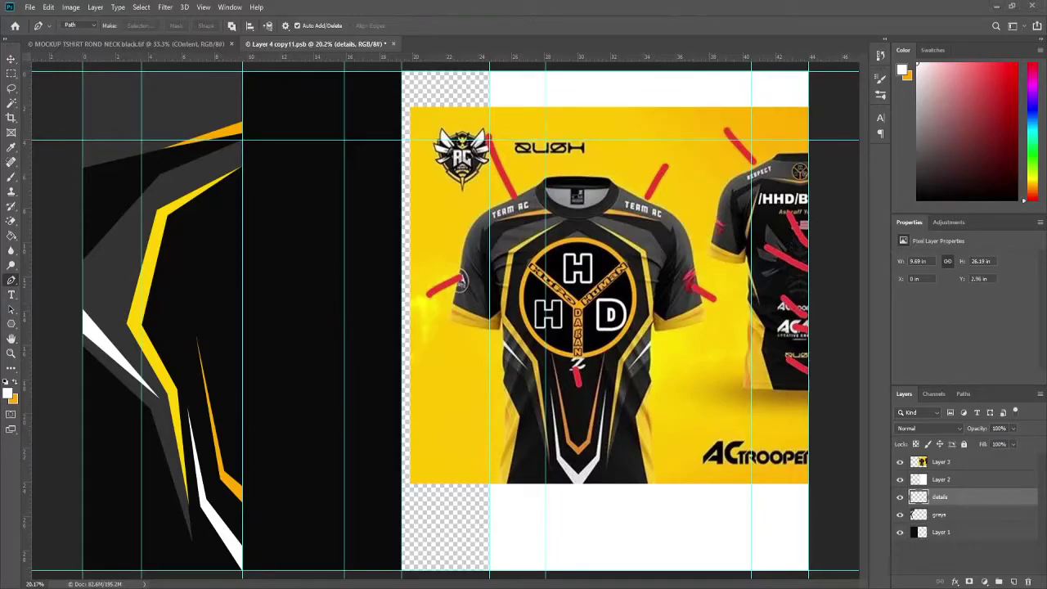
{"action": "left_click", "coordinate": [968, 514], "text": "shift"}
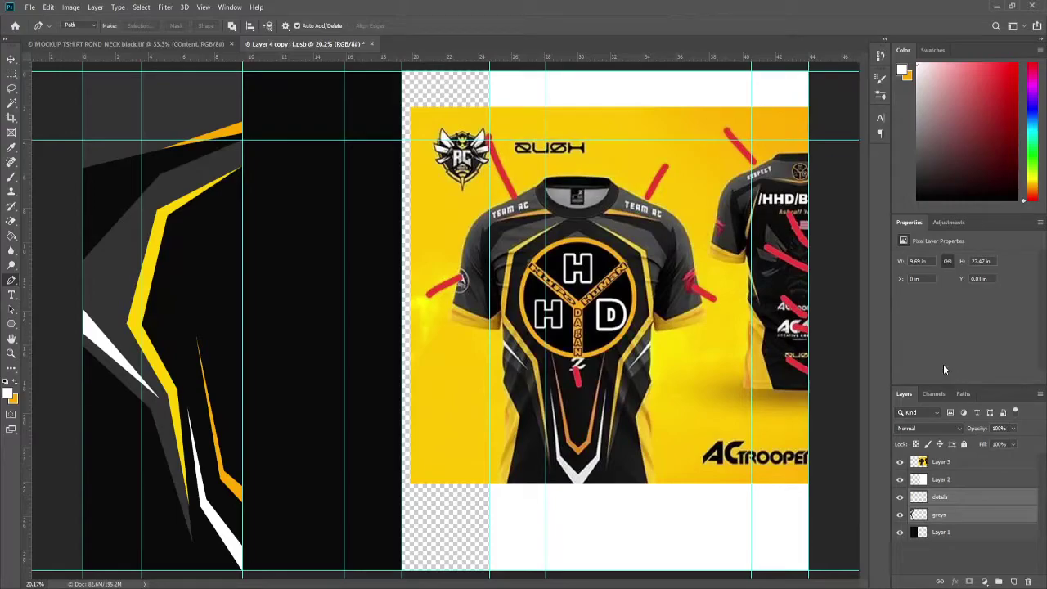
{"action": "key", "text": "ctrl+e"}
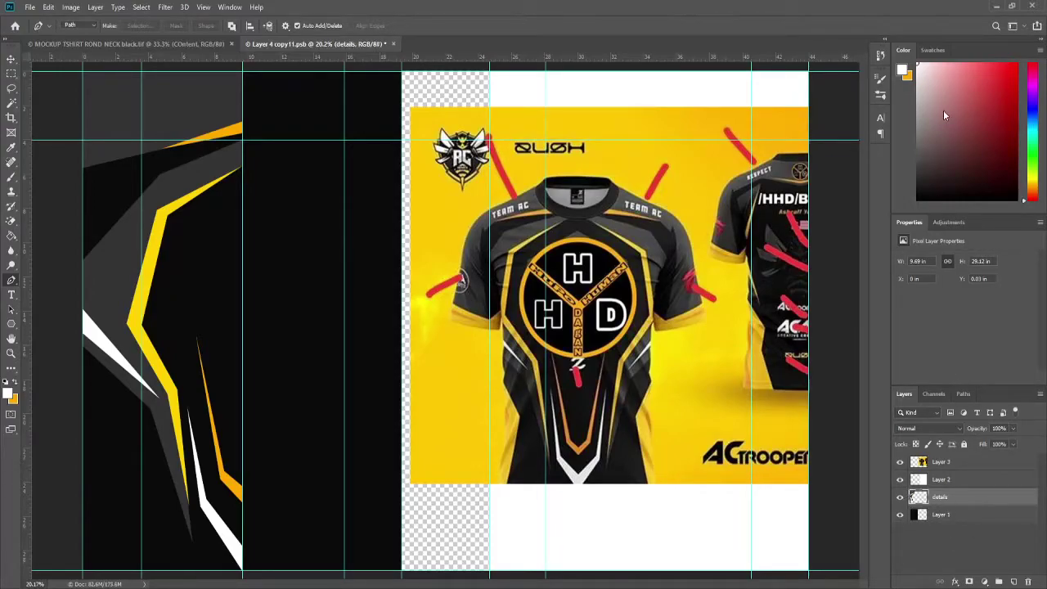
{"action": "left_click", "coordinate": [558, 172]}
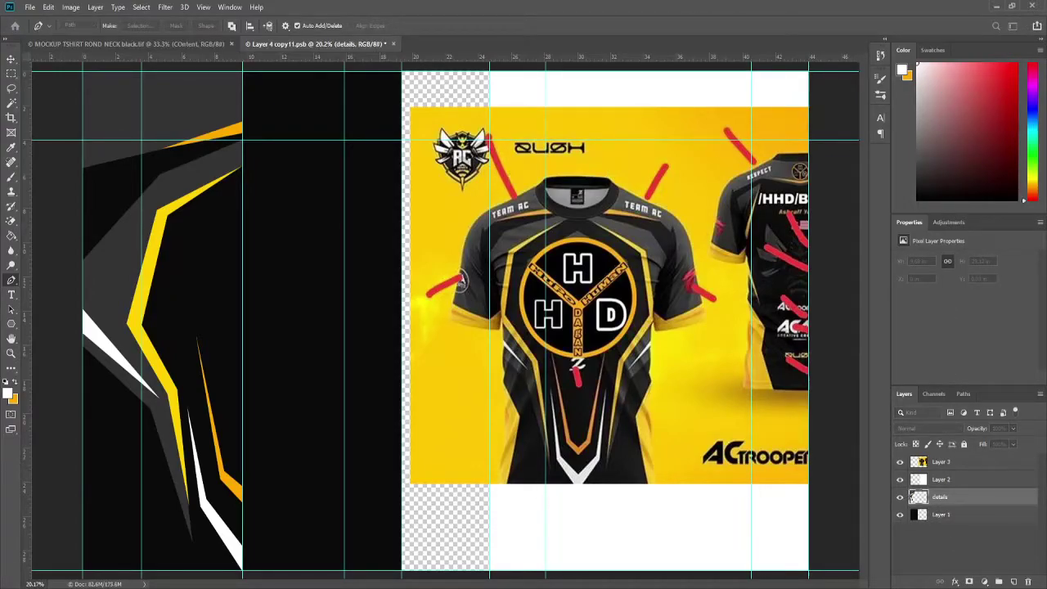
{"action": "key", "text": "ctrl+j"}
Step: Flip the details copy horizontally onto the right half and nudge it against the centre seam
{"action": "key", "text": "ctrl+t"}
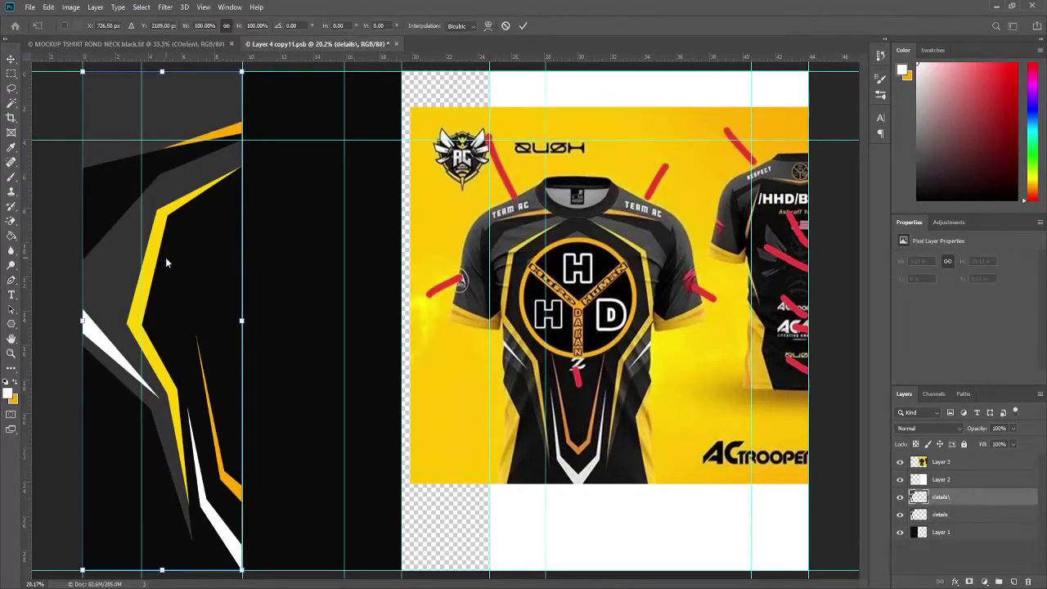
{"action": "left_click_drag", "start_coordinate": [82, 320], "coordinate": [402, 321]}
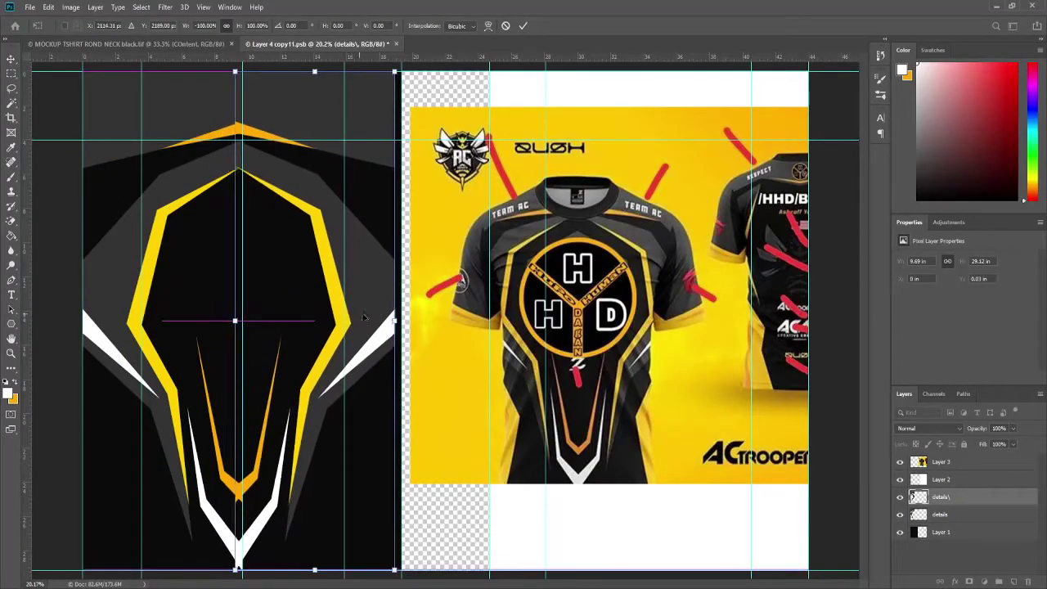
{"action": "key", "text": "Return"}
{"action": "key", "text": "v"}
{"action": "left_click", "coordinate": [275, 264]}
{"action": "scroll", "coordinate": [276, 446], "scroll_direction": "up", "scroll_amount": 3}
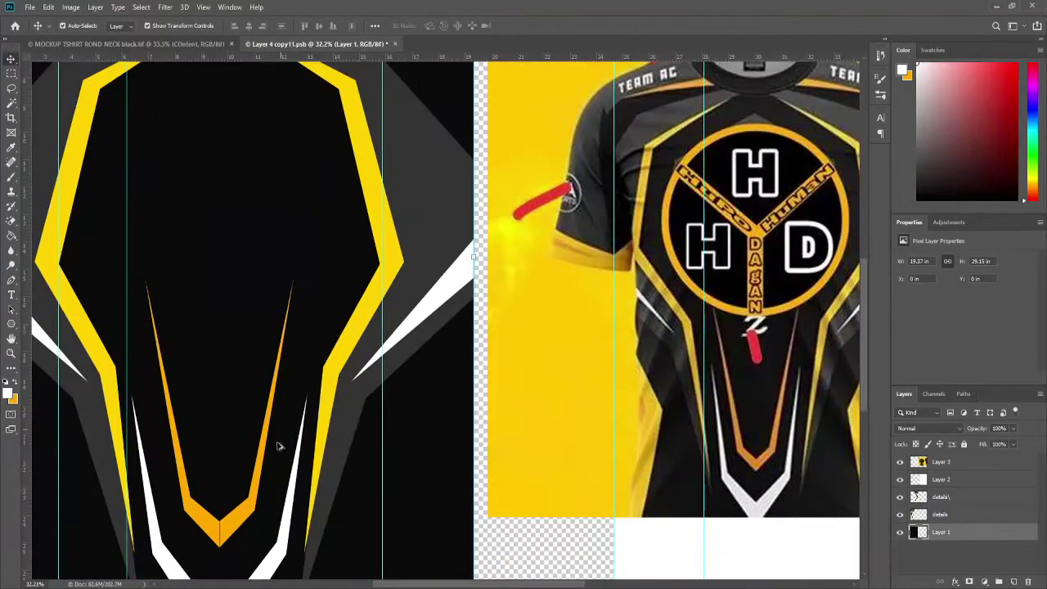
{"action": "scroll", "coordinate": [262, 470], "scroll_direction": "down", "scroll_amount": 2}
{"action": "scroll", "coordinate": [266, 301], "scroll_direction": "up", "scroll_amount": 5}
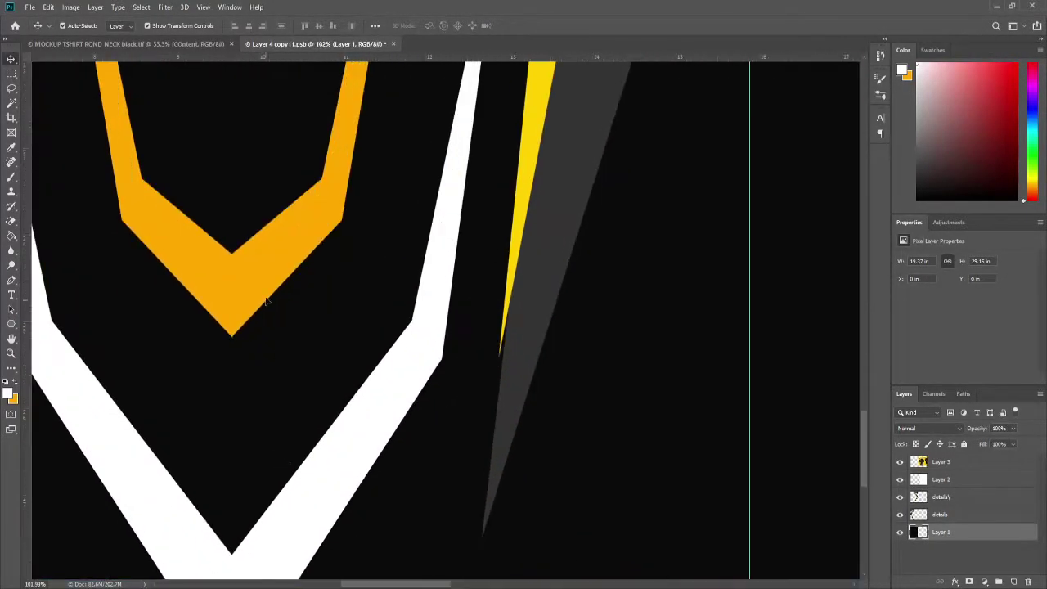
{"action": "left_click_drag", "start_coordinate": [266, 301], "coordinate": [268, 301]}
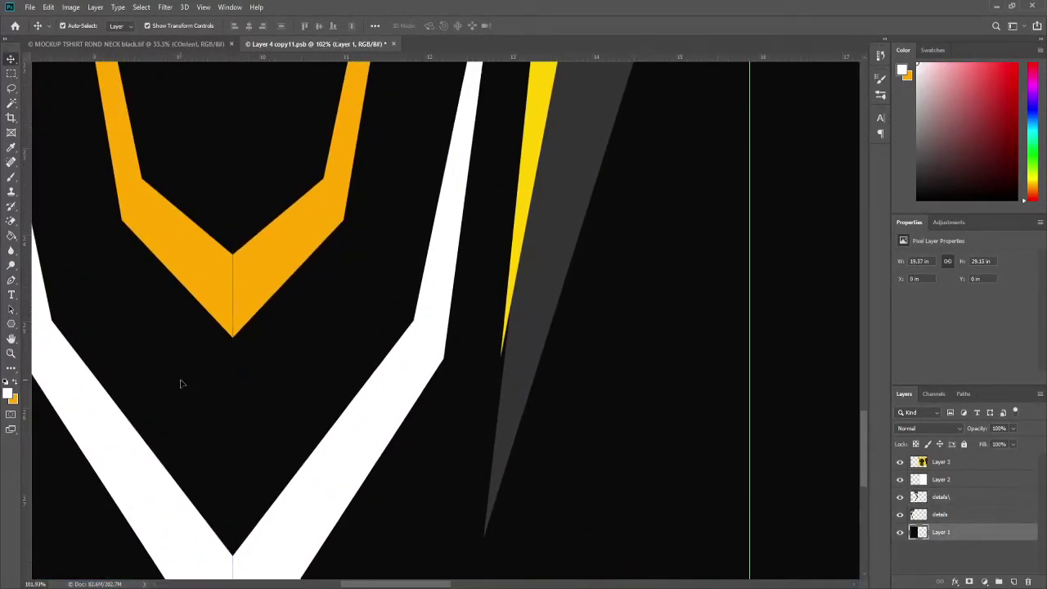
{"action": "scroll", "coordinate": [181, 384], "scroll_direction": "down", "scroll_amount": 3}
{"action": "scroll", "coordinate": [245, 194], "scroll_direction": "up", "scroll_amount": 2}
Step: Nudge the mirrored right half at the chevron seam, trying and undoing the shift
{"action": "scroll", "coordinate": [217, 502], "scroll_direction": "up", "scroll_amount": 2}
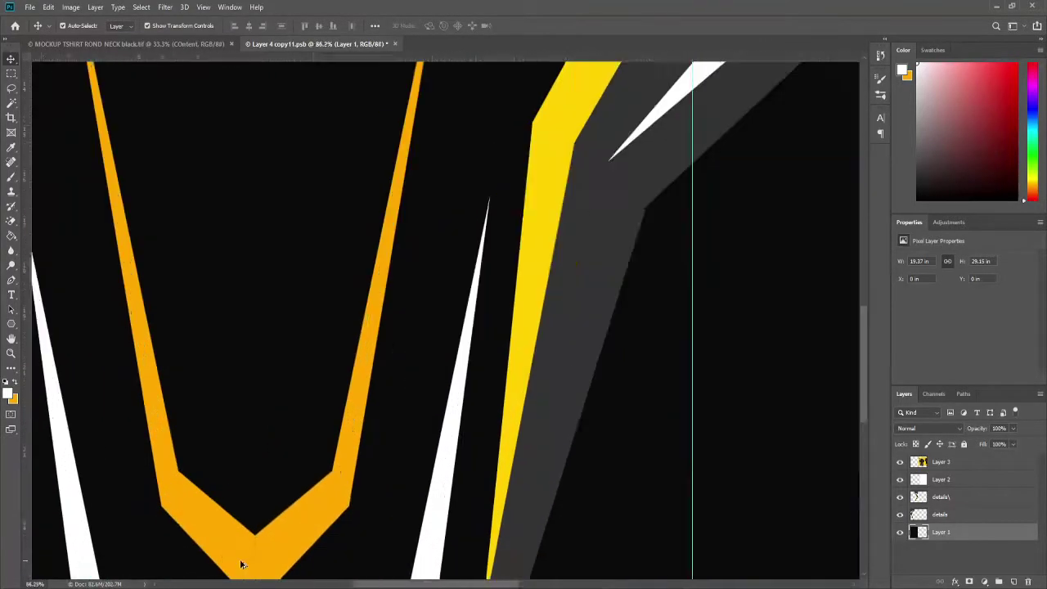
{"action": "scroll", "coordinate": [246, 556], "scroll_direction": "up", "scroll_amount": 5}
{"action": "left_click_drag", "start_coordinate": [314, 478], "coordinate": [316, 476]}
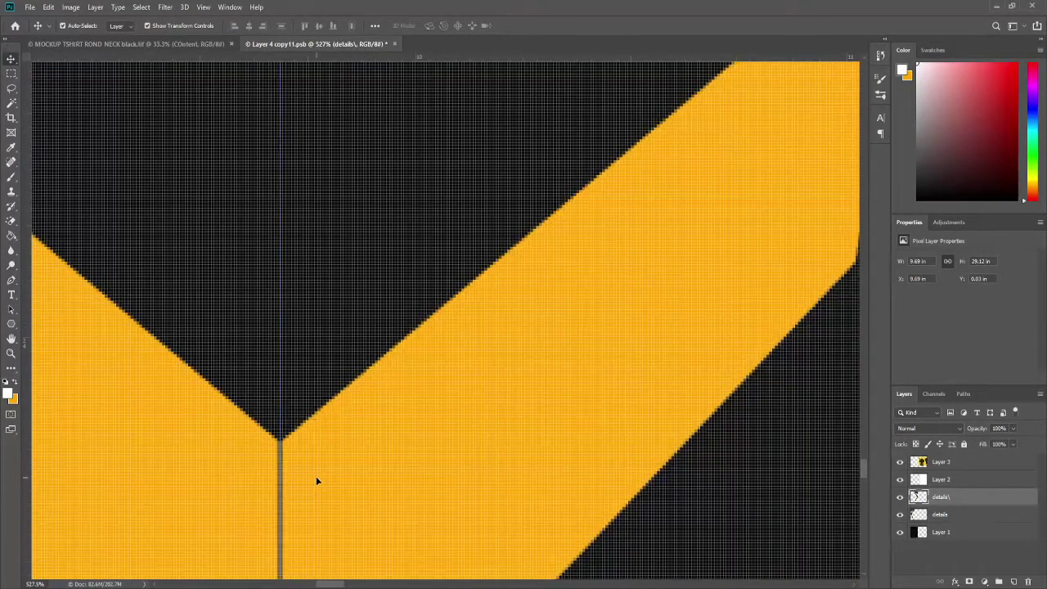
{"action": "left_click", "coordinate": [215, 230]}
{"action": "key", "text": "ctrl+z"}
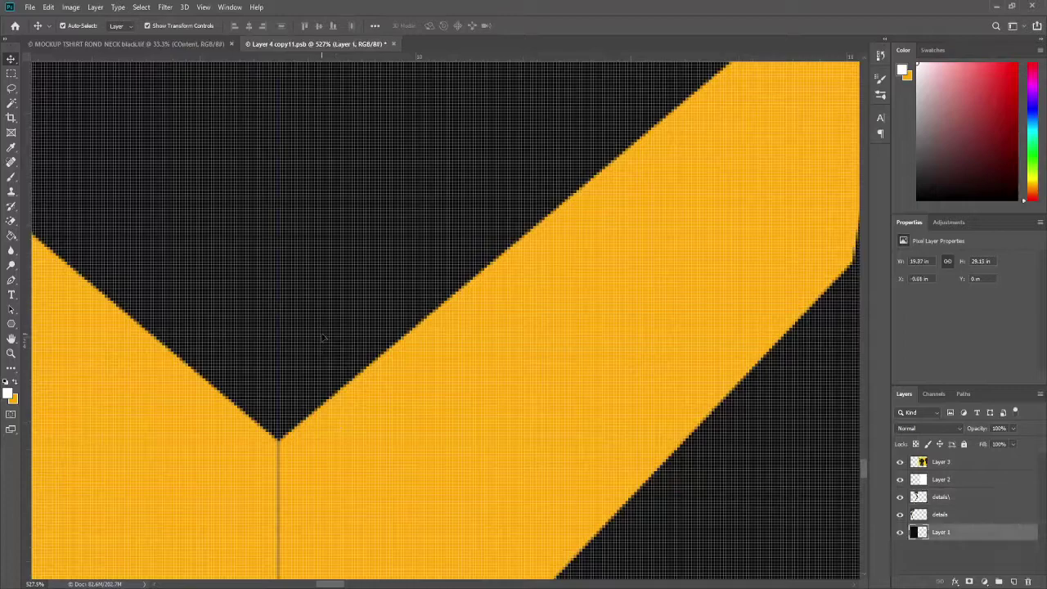
{"action": "key", "text": "ctrl+shift+z"}
{"action": "key", "text": "ctrl+z"}
{"action": "key", "text": "ctrl+z"}
{"action": "key", "text": "ctrl+shift+z"}
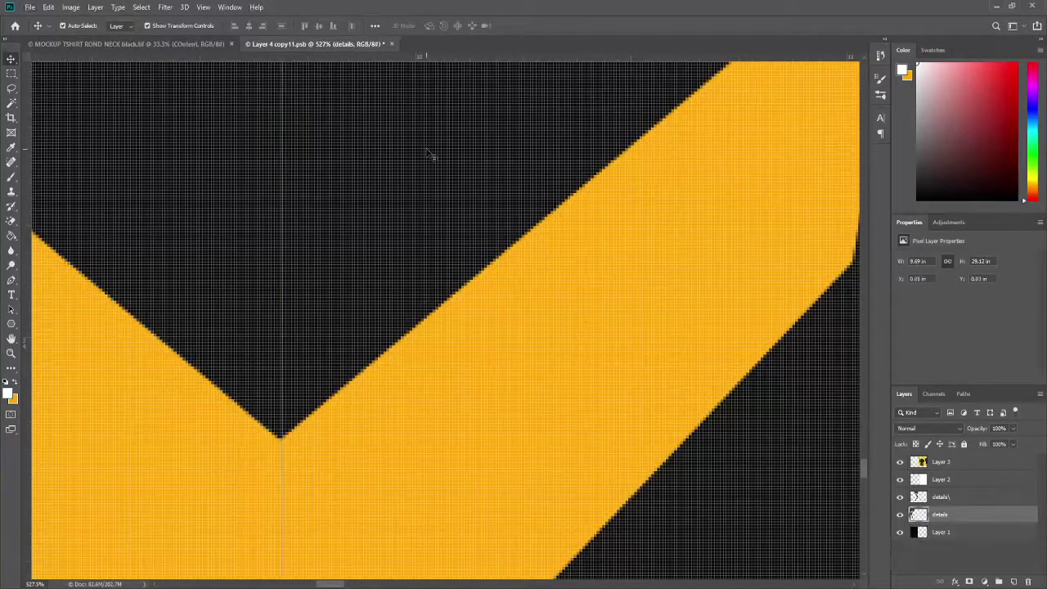
{"action": "key", "text": "ctrl+z"}
{"action": "scroll", "coordinate": [415, 350], "scroll_direction": "down", "scroll_amount": 8}
{"action": "scroll", "coordinate": [416, 352], "scroll_direction": "down", "scroll_amount": 2}
{"action": "scroll", "coordinate": [416, 350], "scroll_direction": "down", "scroll_amount": 3}
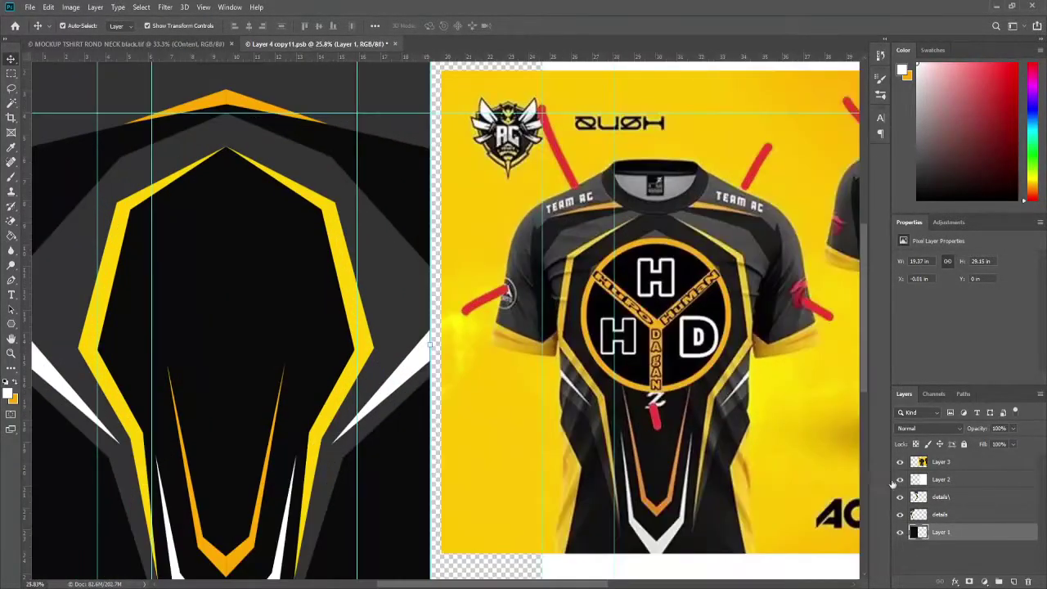
Step: Merge the mirrored and original details layers into a single details layer
{"action": "left_click", "coordinate": [941, 498]}
{"action": "key", "text": "ctrl+e"}
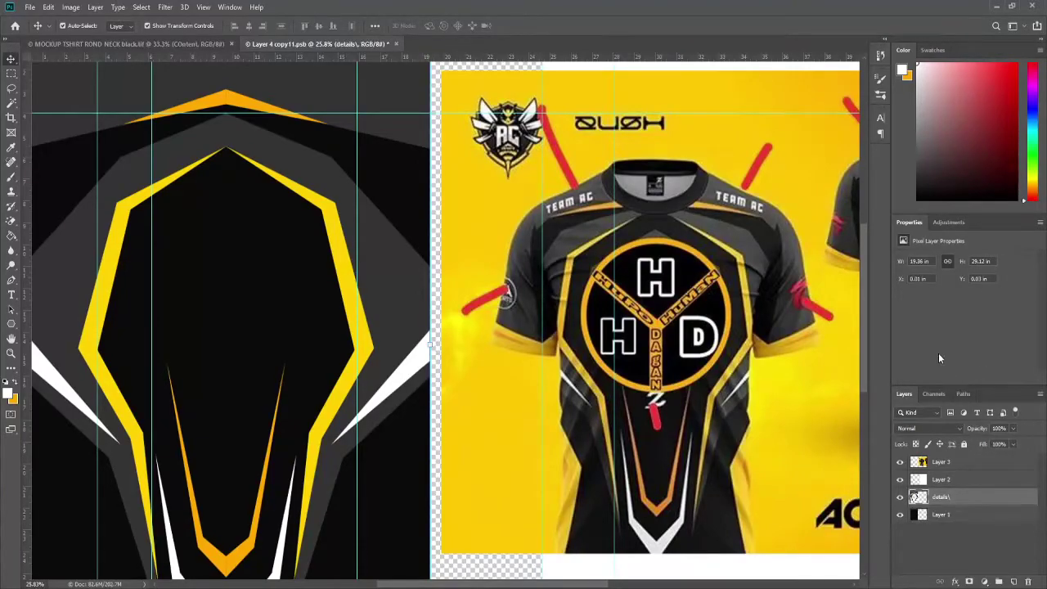
{"action": "scroll", "coordinate": [180, 360], "scroll_direction": "down", "scroll_amount": 2}
{"action": "scroll", "coordinate": [265, 362], "scroll_direction": "up", "scroll_amount": 6}
{"action": "key", "text": "ctrl+z"}
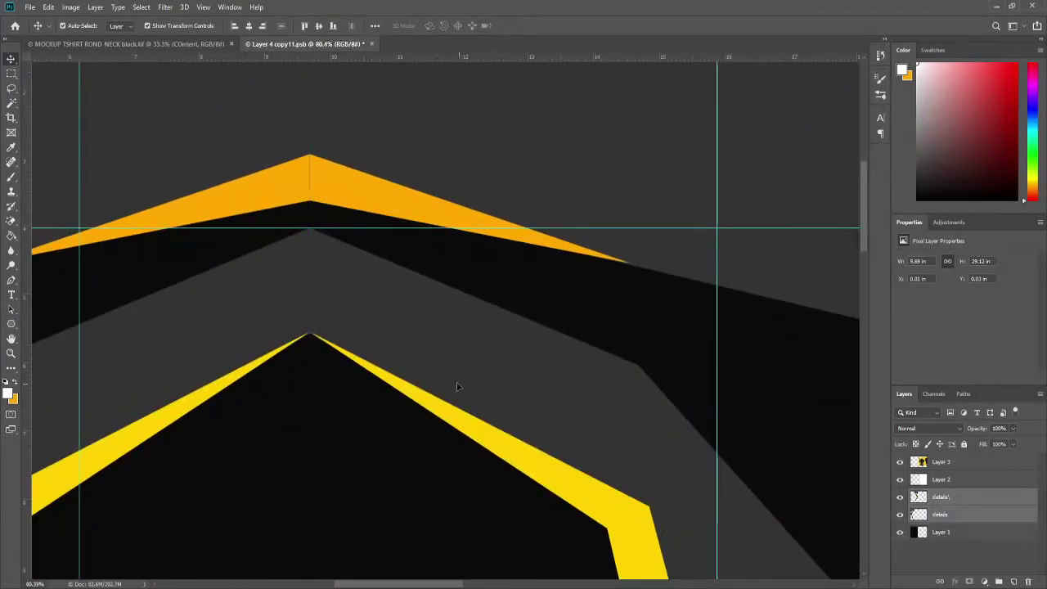
{"action": "scroll", "coordinate": [374, 446], "scroll_direction": "up", "scroll_amount": 5}
{"action": "key", "text": "alt+bracketleft"}
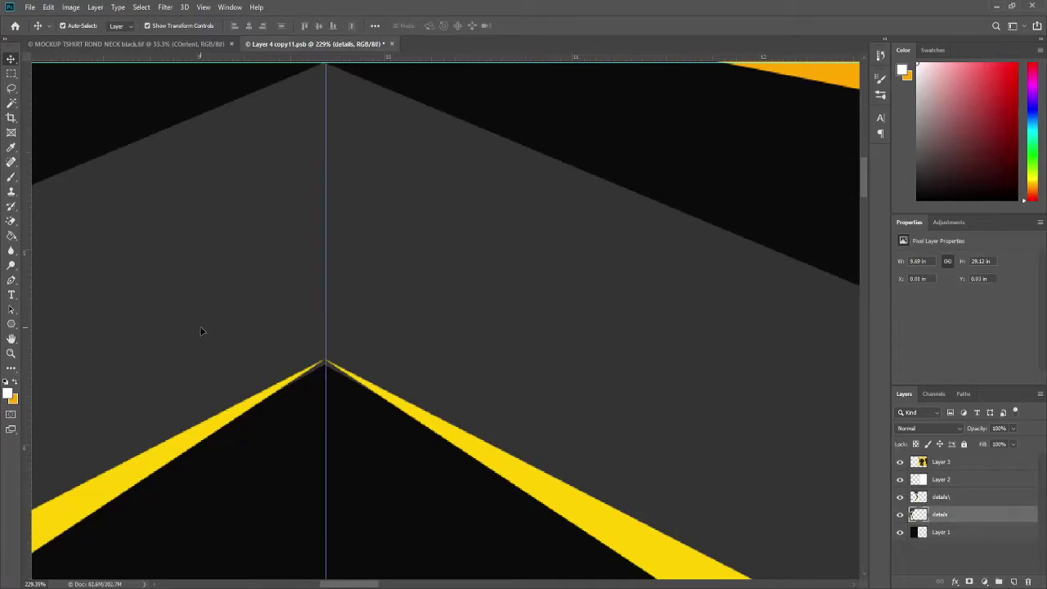
{"action": "scroll", "coordinate": [370, 348], "scroll_direction": "down", "scroll_amount": 1}
{"action": "scroll", "coordinate": [370, 347], "scroll_direction": "down", "scroll_amount": 2}
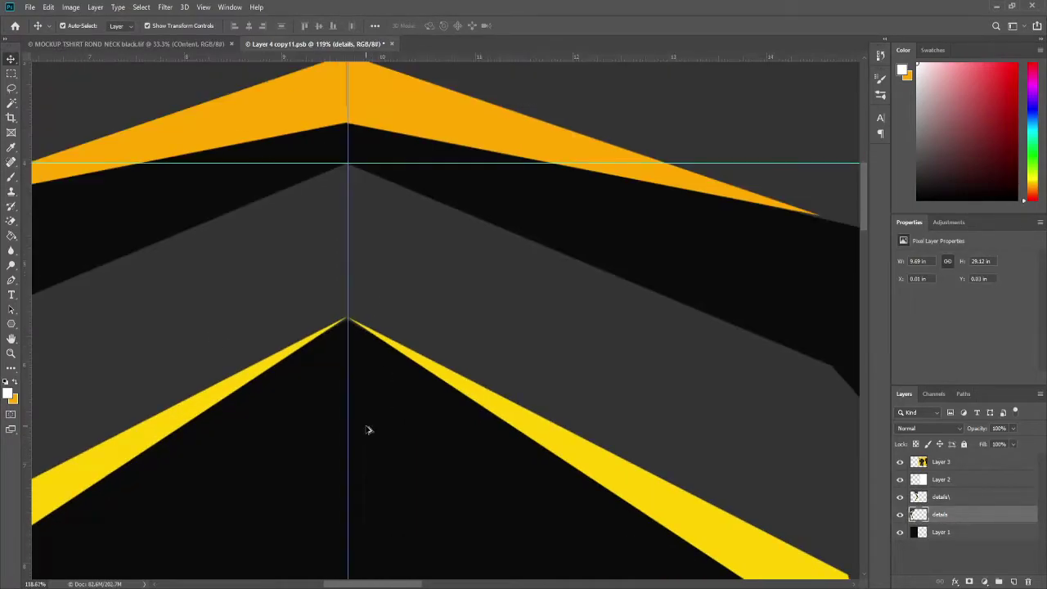
{"action": "scroll", "coordinate": [367, 428], "scroll_direction": "down", "scroll_amount": 2}
{"action": "scroll", "coordinate": [369, 430], "scroll_direction": "down", "scroll_amount": 2}
{"action": "scroll", "coordinate": [374, 433], "scroll_direction": "down", "scroll_amount": 3}
{"action": "scroll", "coordinate": [382, 460], "scroll_direction": "up", "scroll_amount": 5}
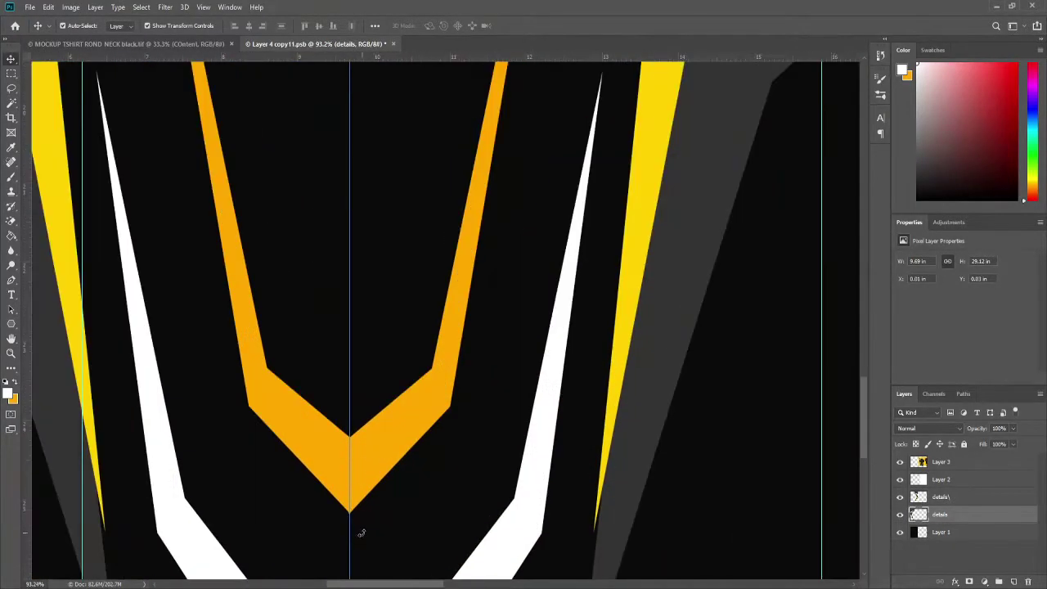
{"action": "left_click", "coordinate": [318, 537]}
{"action": "scroll", "coordinate": [352, 535], "scroll_direction": "up", "scroll_amount": 3}
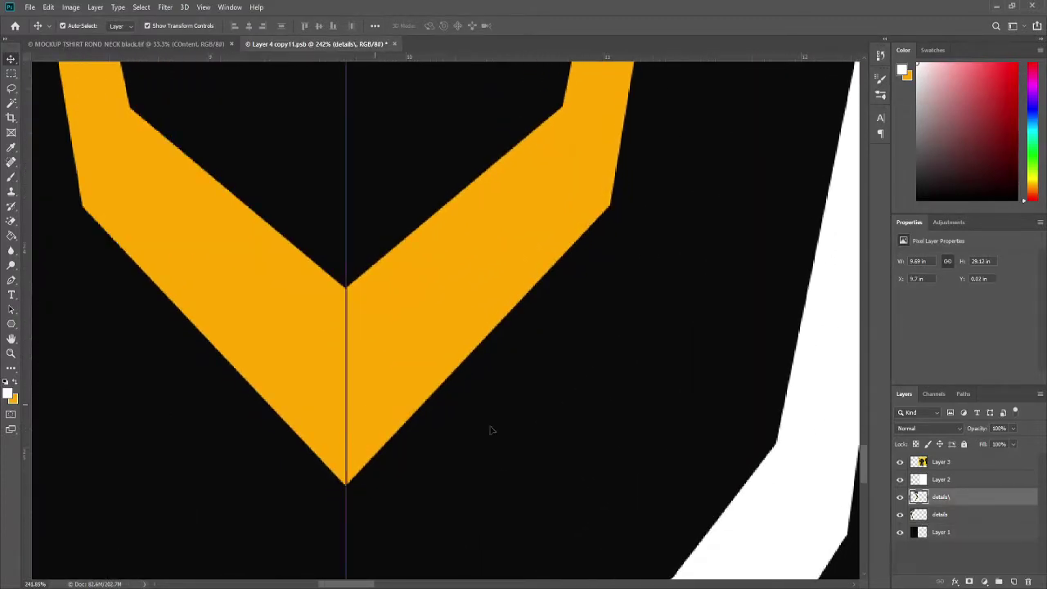
{"action": "key", "text": "ctrl+e"}
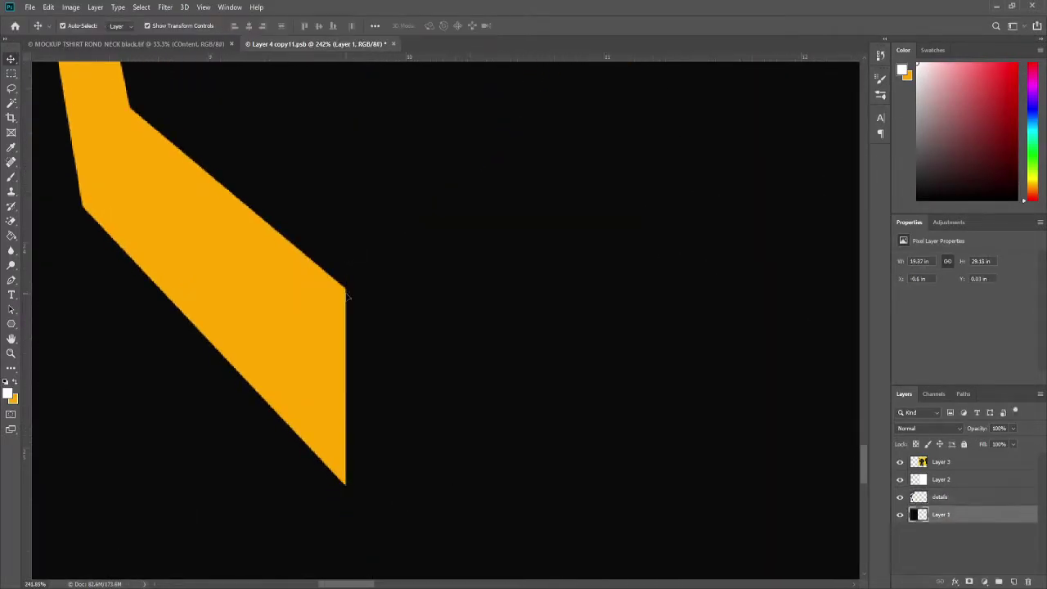
Step: Load the orange stripe's selection, sample its orange and touch up the stripe ends along the seam
{"action": "left_click", "coordinate": [919, 497], "text": "ctrl"}
{"action": "key", "text": "b"}
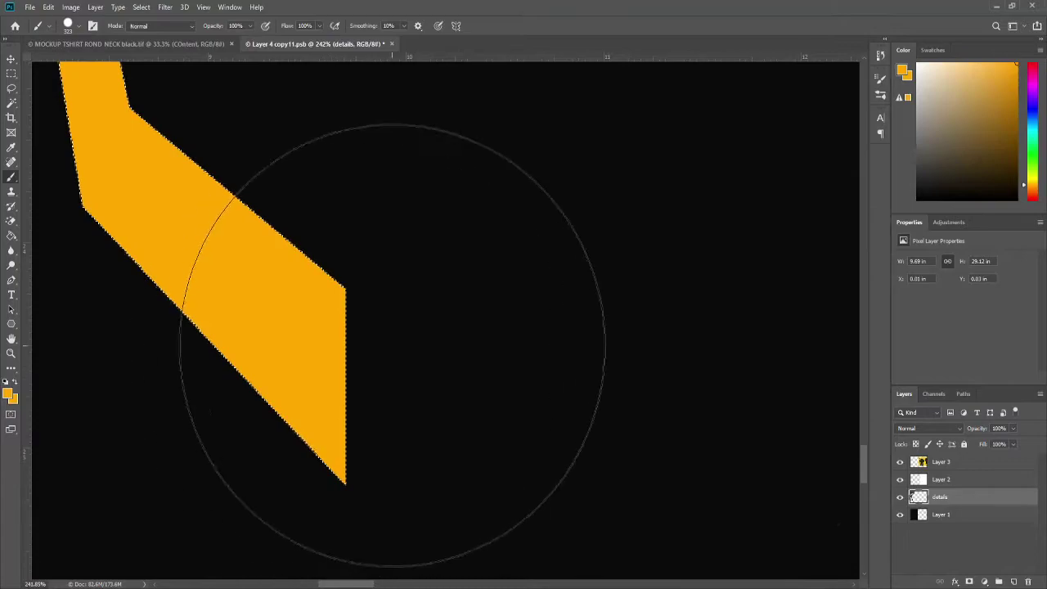
{"action": "scroll", "coordinate": [415, 366], "scroll_direction": "down", "scroll_amount": 5}
{"action": "scroll", "coordinate": [415, 366], "scroll_direction": "up", "scroll_amount": 2}
{"action": "scroll", "coordinate": [397, 468], "scroll_direction": "up", "scroll_amount": 2}
{"action": "key", "text": "x"}
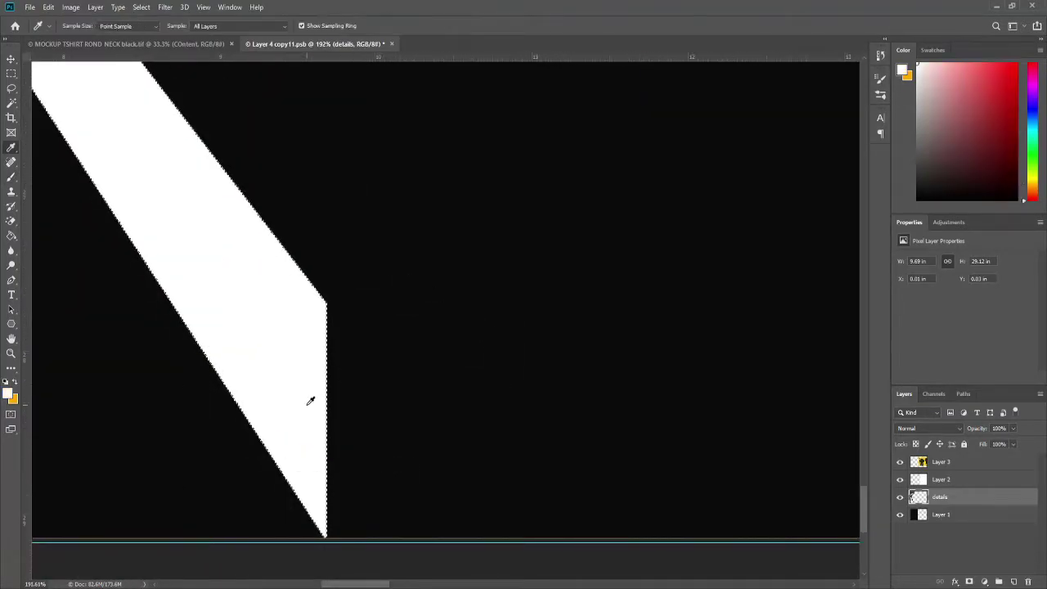
{"action": "scroll", "coordinate": [381, 386], "scroll_direction": "down", "scroll_amount": 5}
{"action": "scroll", "coordinate": [386, 352], "scroll_direction": "up", "scroll_amount": 4}
{"action": "scroll", "coordinate": [387, 353], "scroll_direction": "up", "scroll_amount": 2}
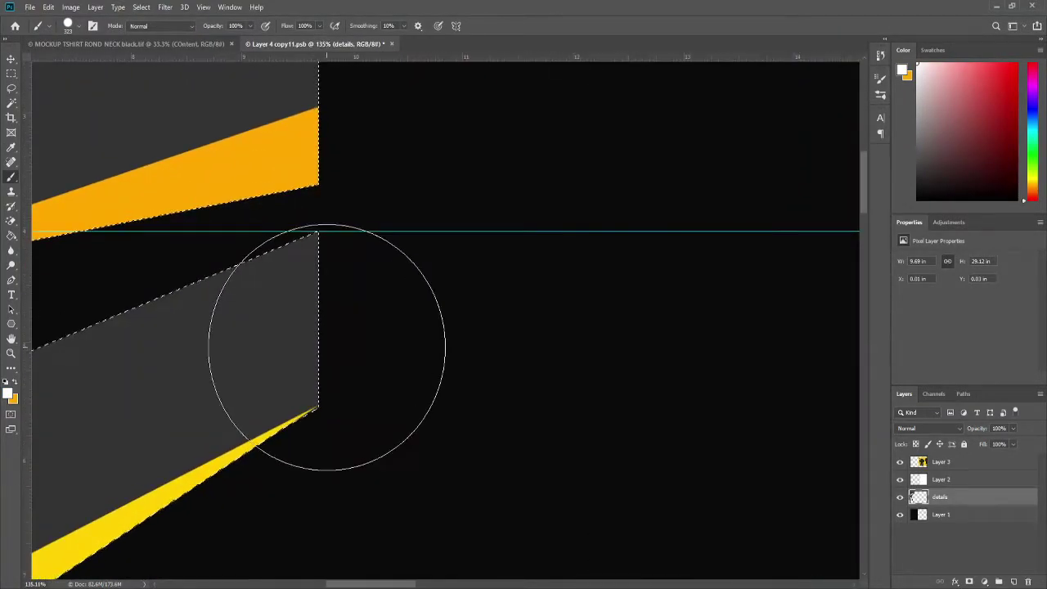
{"action": "left_click", "coordinate": [351, 297]}
{"action": "key", "text": "ctrl+z"}
{"action": "scroll", "coordinate": [315, 275], "scroll_direction": "up", "scroll_amount": 4}
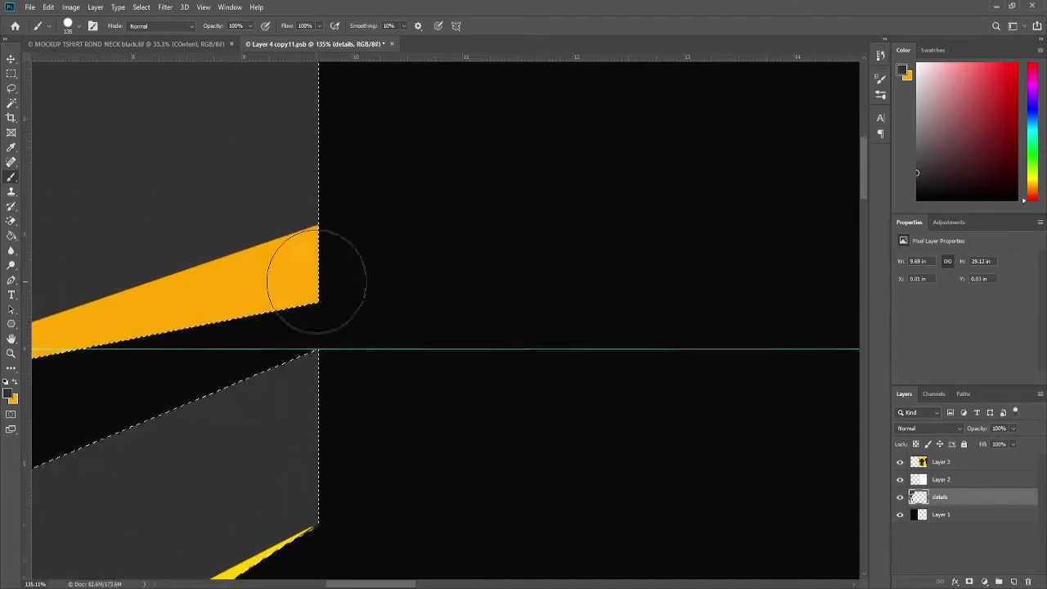
{"action": "scroll", "coordinate": [313, 175], "scroll_direction": "up", "scroll_amount": 2}
{"action": "scroll", "coordinate": [321, 114], "scroll_direction": "up", "scroll_amount": 4}
{"action": "left_click", "coordinate": [315, 463], "text": "alt"}
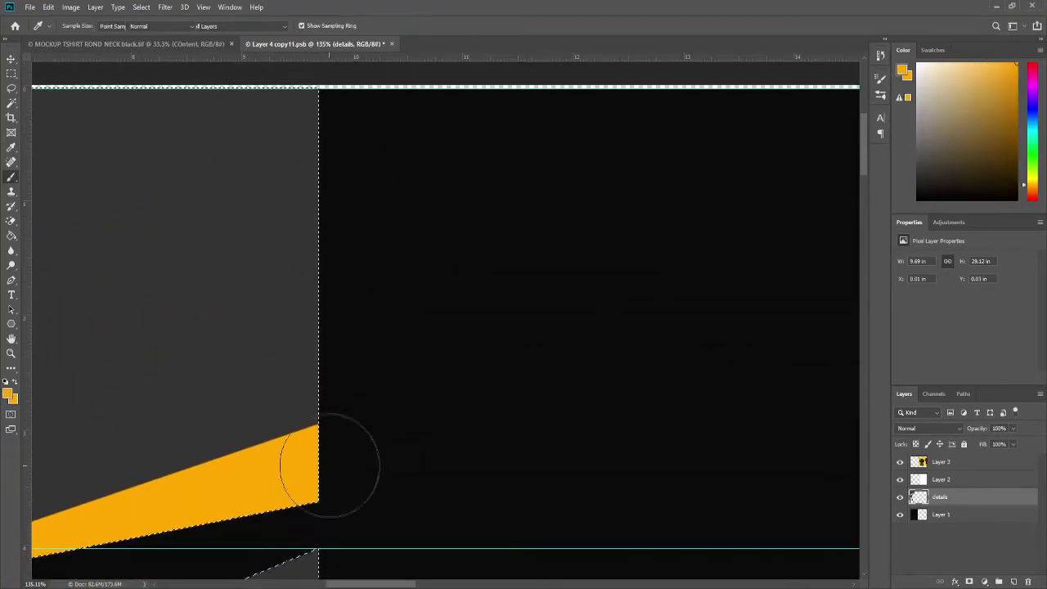
{"action": "key", "text": "ctrl+d"}
{"action": "key", "text": "ctrl+0"}
Step: Mirror a copy of the details layer across the centre line, merge it with the original, and remove the centre guide
{"action": "key", "text": "ctrl+j"}
{"action": "key", "text": "ctrl+t"}
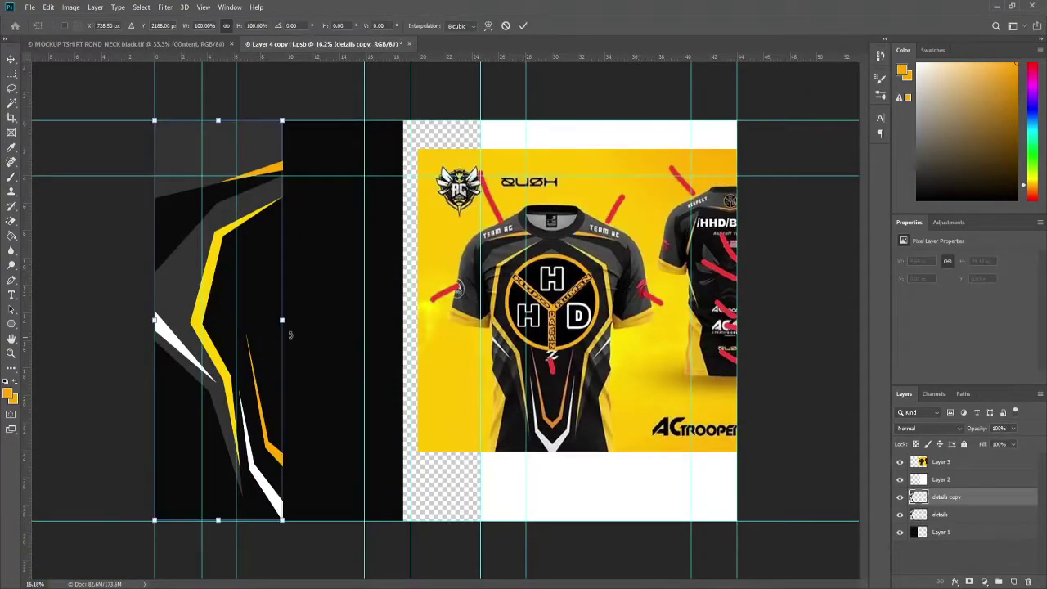
{"action": "left_click_drag", "start_coordinate": [154, 320], "coordinate": [411, 320]}
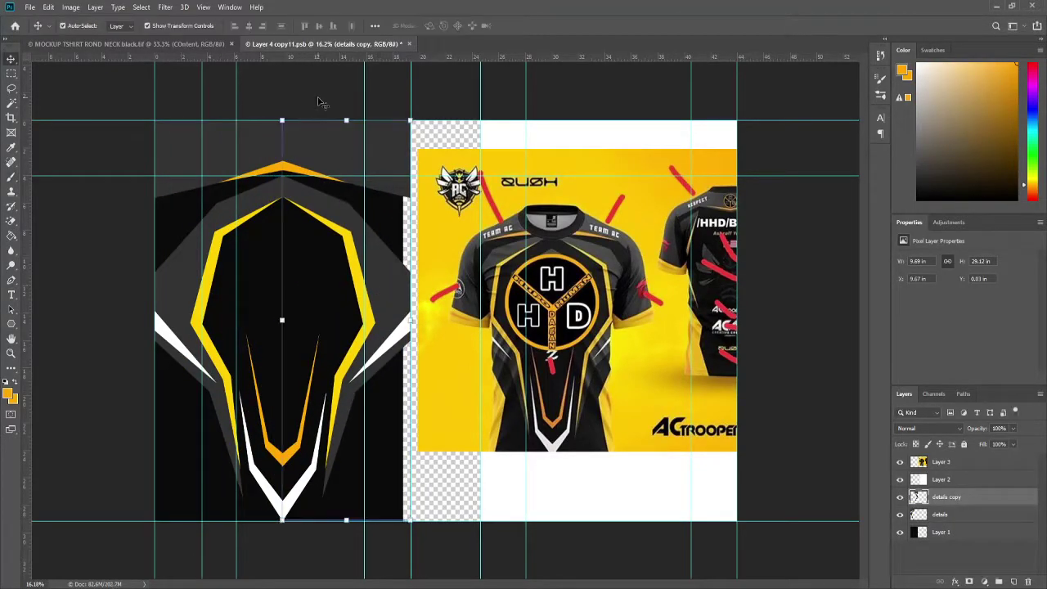
{"action": "key", "text": "Return"}
{"action": "scroll", "coordinate": [246, 194], "scroll_direction": "up", "scroll_amount": 5}
{"action": "key", "text": "ctrl+e"}
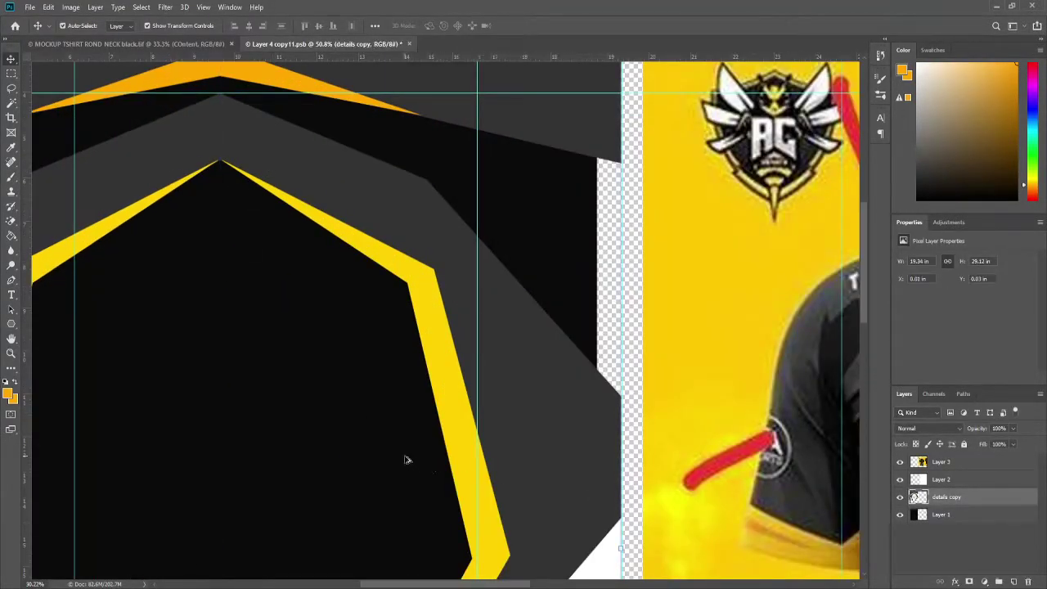
{"action": "scroll", "coordinate": [270, 439], "scroll_direction": "down", "scroll_amount": 4}
{"action": "scroll", "coordinate": [269, 439], "scroll_direction": "down", "scroll_amount": 2}
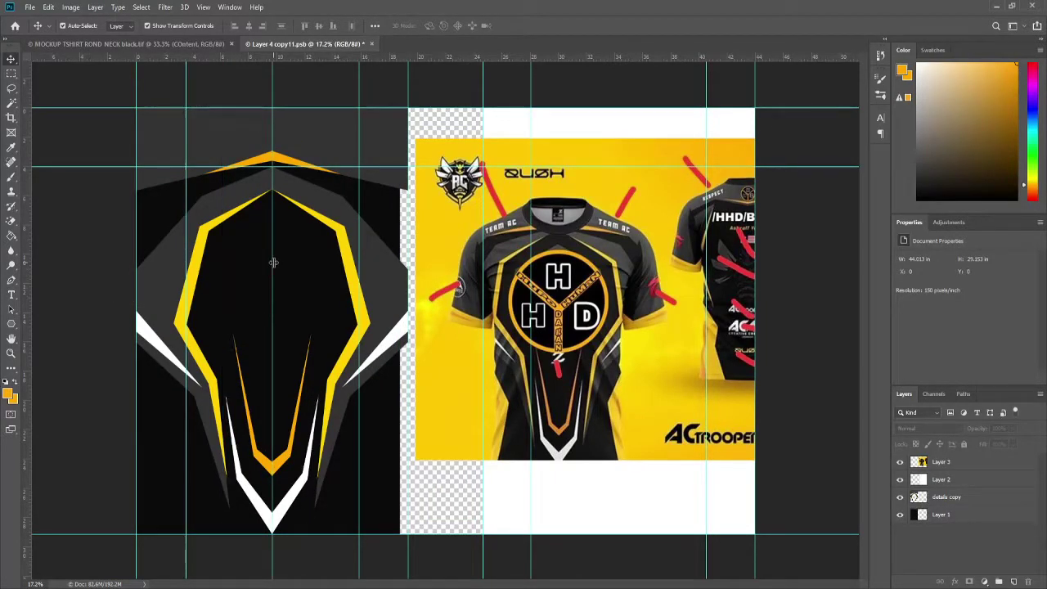
{"action": "key", "text": "ctrl+z"}
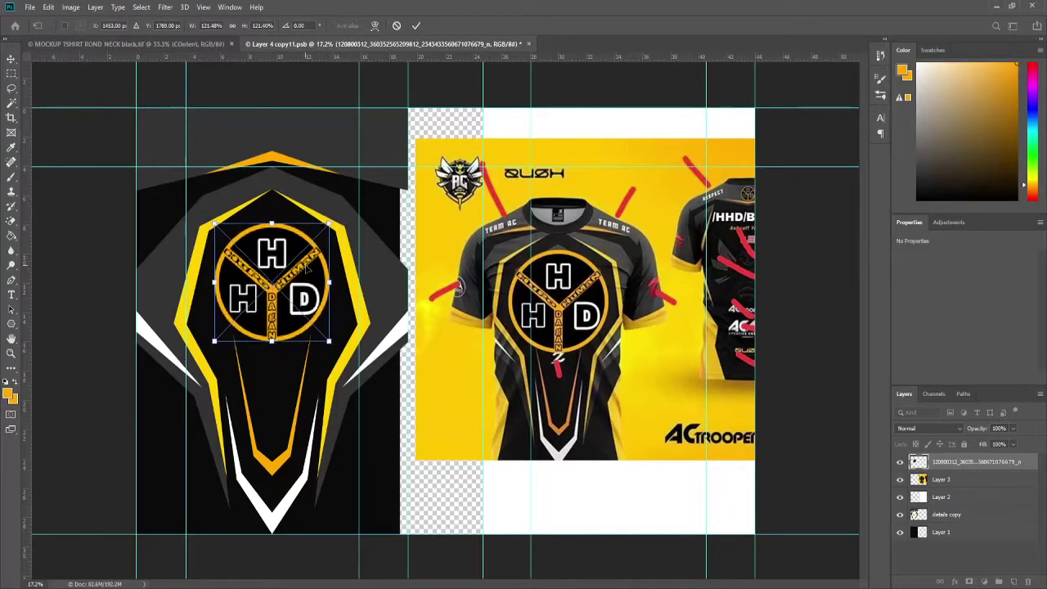
Step: Enlarge the HD logo lower on the chest and move its layer beneath the jersey photos
{"action": "left_click_drag", "start_coordinate": [325, 235], "coordinate": [305, 290]}
{"action": "left_click_drag", "start_coordinate": [328, 245], "coordinate": [338, 223]}
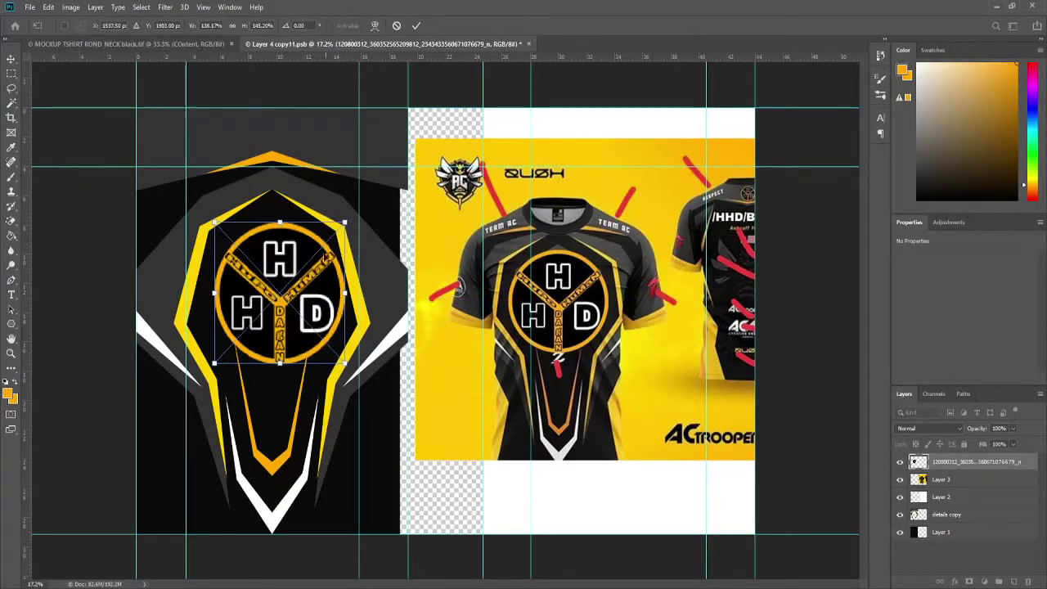
{"action": "key", "text": "Return"}
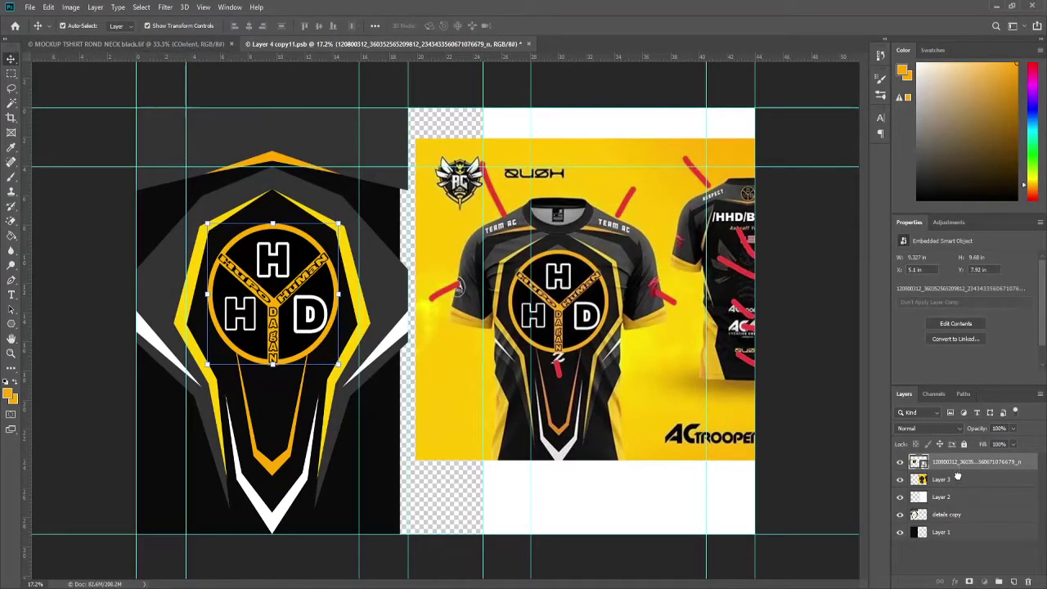
{"action": "left_click_drag", "start_coordinate": [957, 462], "coordinate": [957, 501]}
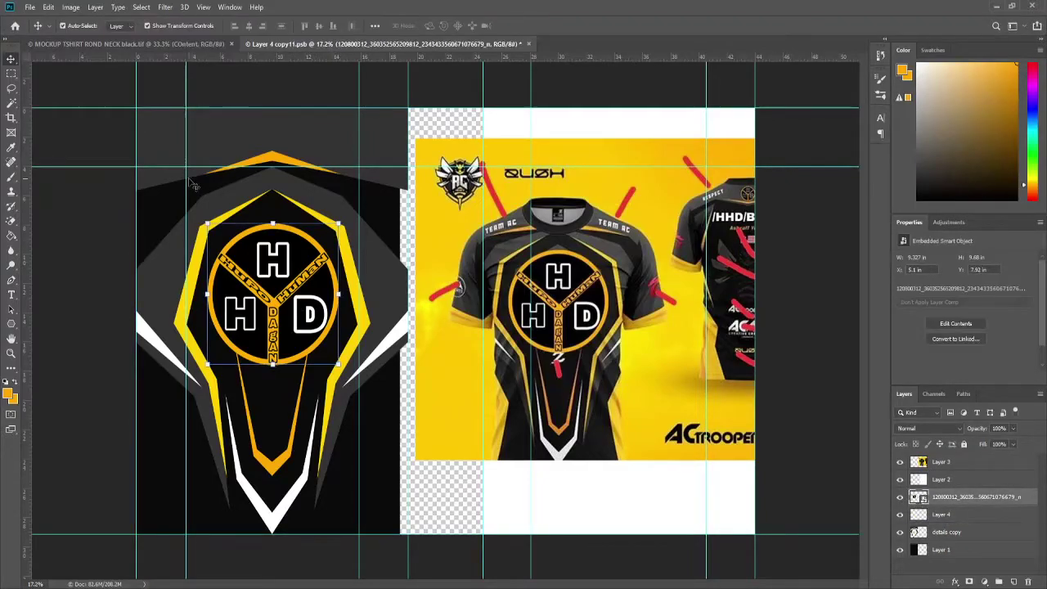
Step: Add a centre guide, sample the design's dark grey, and copy a pen-drawn backing piece from Layer 4
{"action": "left_click_drag", "start_coordinate": [29, 221], "coordinate": [273, 212]}
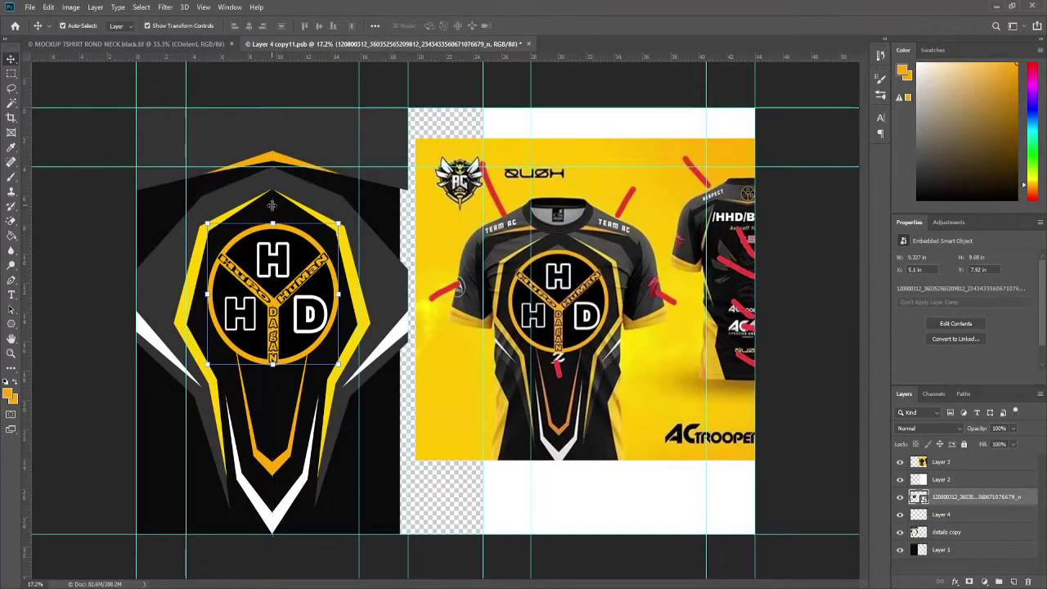
{"action": "key", "text": "p"}
{"action": "left_click", "coordinate": [272, 216]}
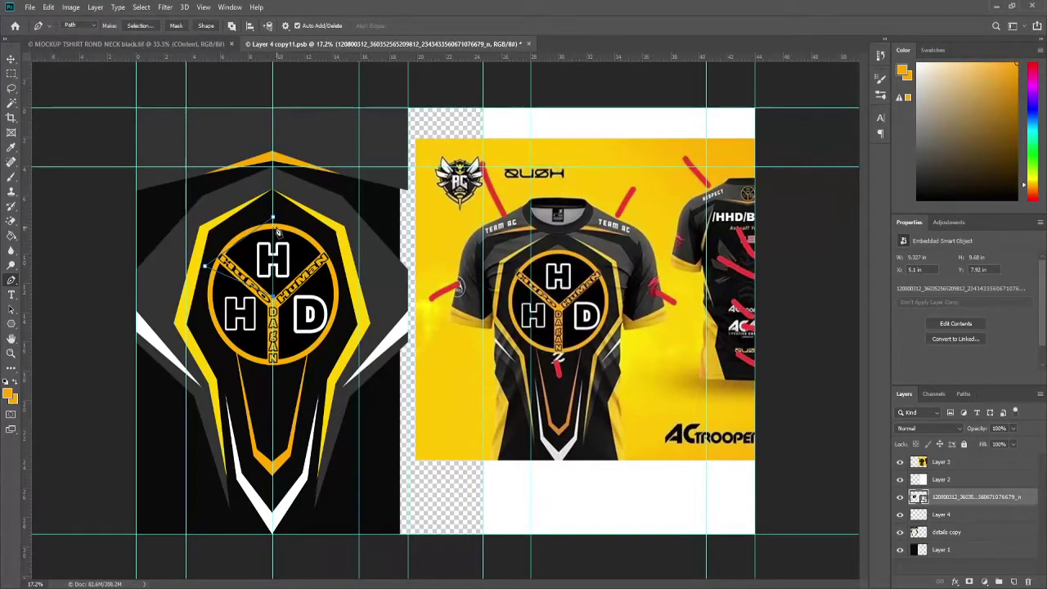
{"action": "key", "text": "ctrl+Return"}
{"action": "key", "text": "alt+bracketleft"}
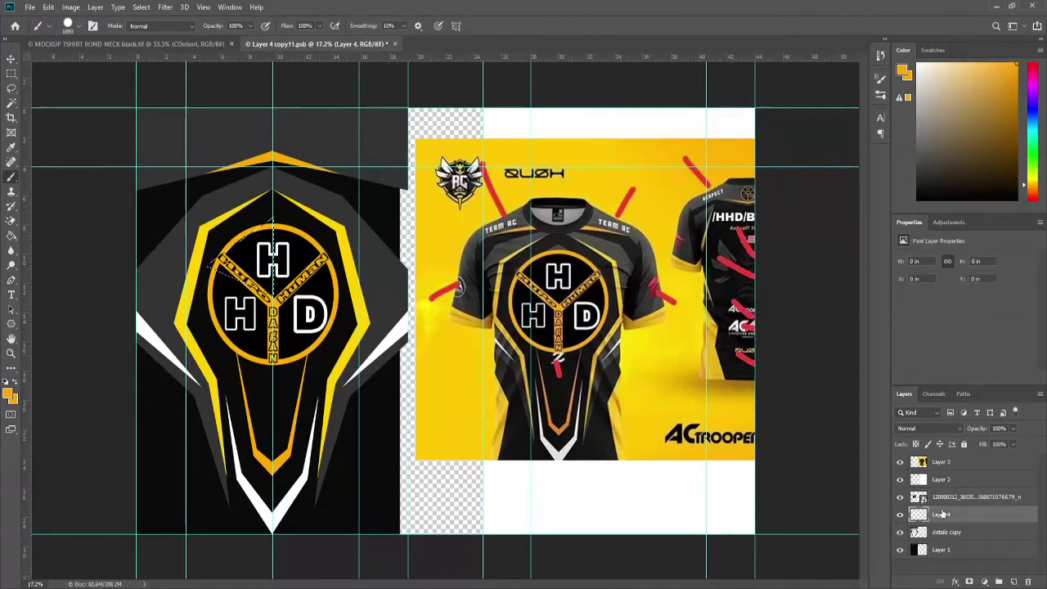
{"action": "key", "text": "i"}
{"action": "left_click", "coordinate": [177, 243]}
{"action": "key", "text": "ctrl+j"}
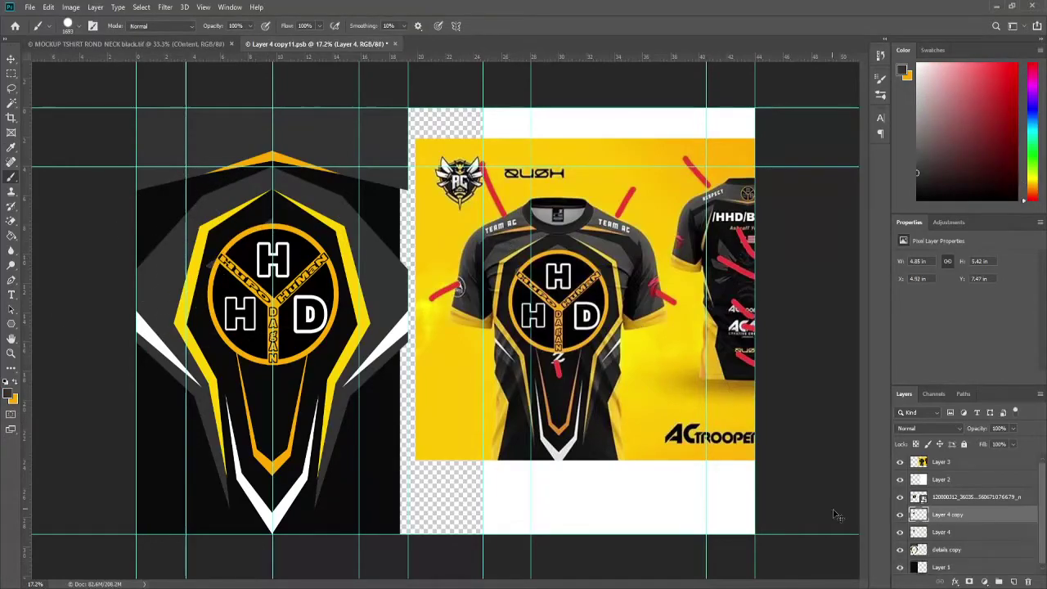
{"action": "key", "text": "ctrl+t"}
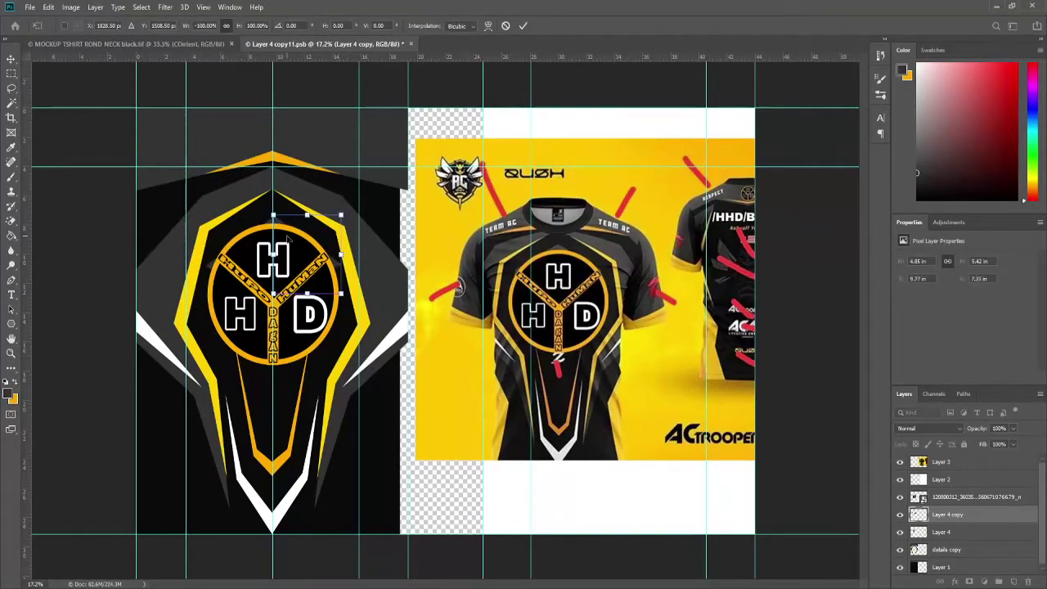
{"action": "key", "text": "Return"}
Step: Reposition the vertical guide further left
{"action": "key", "text": "v"}
{"action": "scroll", "coordinate": [254, 177], "scroll_direction": "up", "scroll_amount": 3}
{"action": "left_click", "coordinate": [307, 160]}
{"action": "left_click_drag", "start_coordinate": [307, 159], "coordinate": [251, 159]}
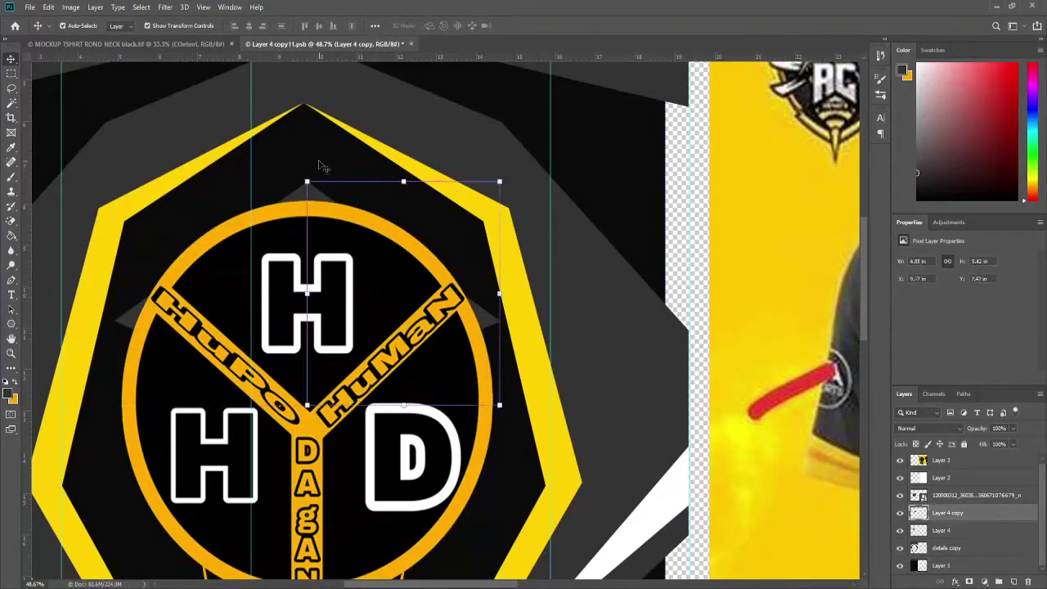
Step: Merge the Layer 4 pieces into the logo layer and rename it 'logo'
{"action": "left_click", "coordinate": [945, 530]}
{"action": "left_click", "coordinate": [945, 495], "text": "shift"}
{"action": "key", "text": "ctrl+e"}
{"action": "key", "text": "ctrl+0"}
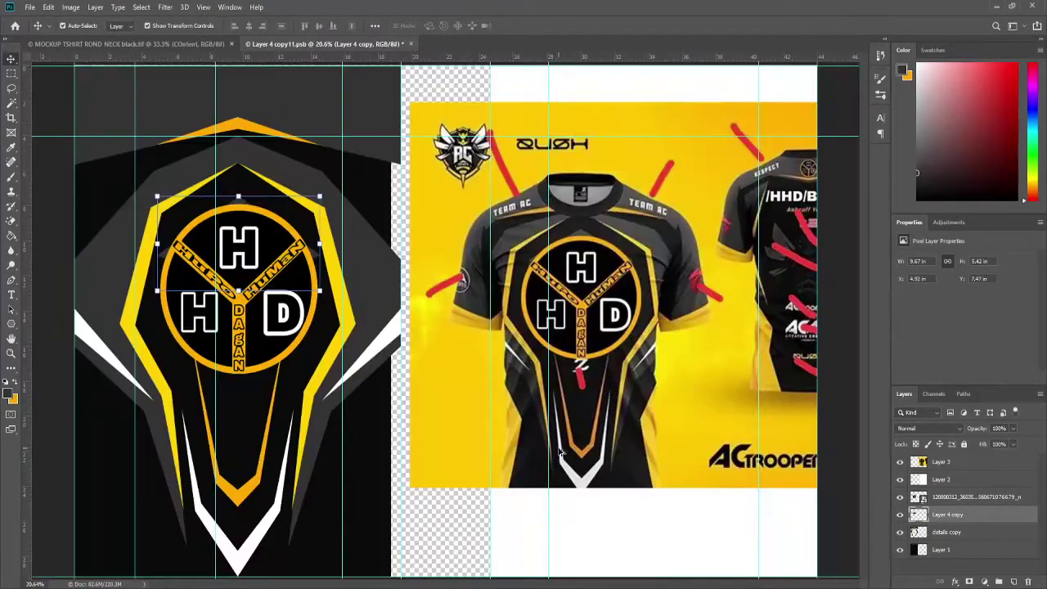
{"action": "double_click", "coordinate": [973, 496]}
{"action": "type", "text": "logo"}
{"action": "key", "text": "Return"}
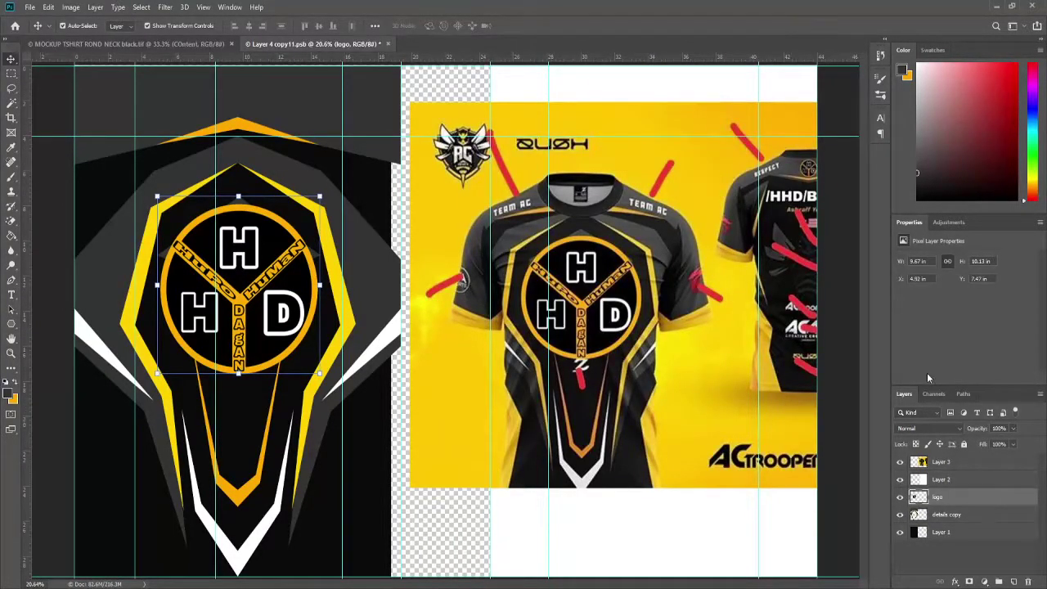
Step: Move the yellow jersey photo to the right edge and nudge the front artwork slightly right
{"action": "scroll", "coordinate": [194, 414], "scroll_direction": "down", "scroll_amount": 3}
{"action": "left_click", "coordinate": [161, 344]}
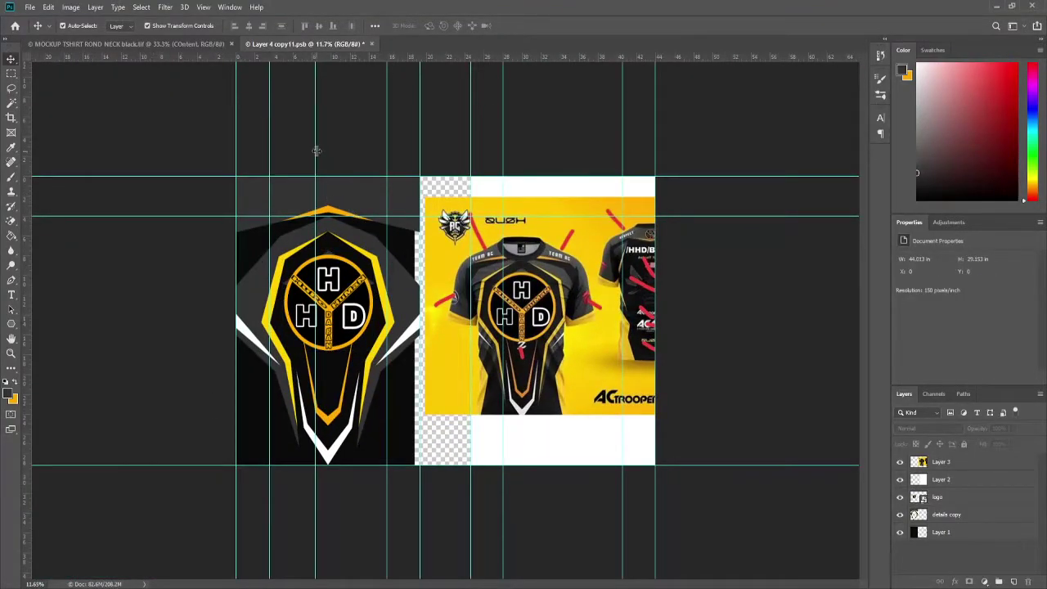
{"action": "mouse_move", "coordinate": [571, 327]}
{"action": "left_mouse_down"}
{"action": "mouse_move", "coordinate": [460, 320]}
{"action": "mouse_move", "coordinate": [424, 378]}
{"action": "left_mouse_up"}
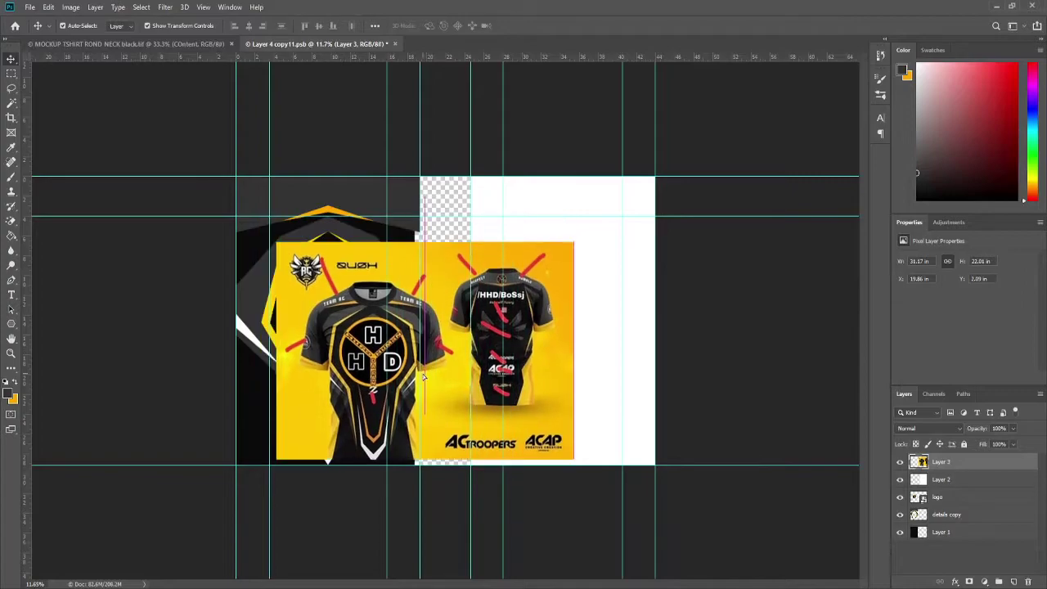
{"action": "left_click_drag", "start_coordinate": [424, 377], "coordinate": [645, 339]}
{"action": "left_click", "coordinate": [401, 324]}
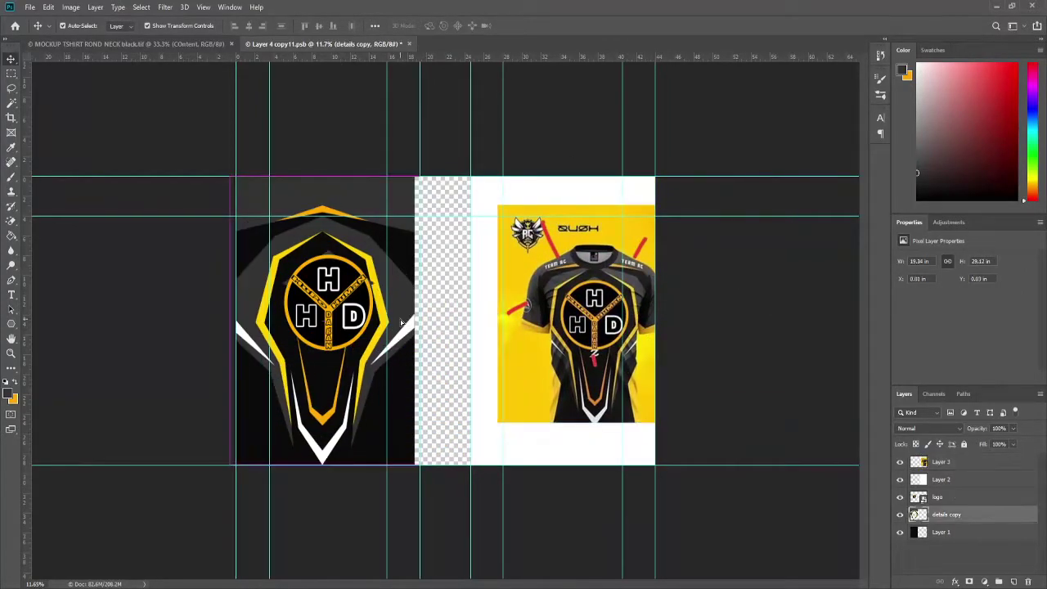
{"action": "left_click_drag", "start_coordinate": [400, 323], "coordinate": [406, 323]}
Step: Delete the white background layer
{"action": "left_click", "coordinate": [414, 258]}
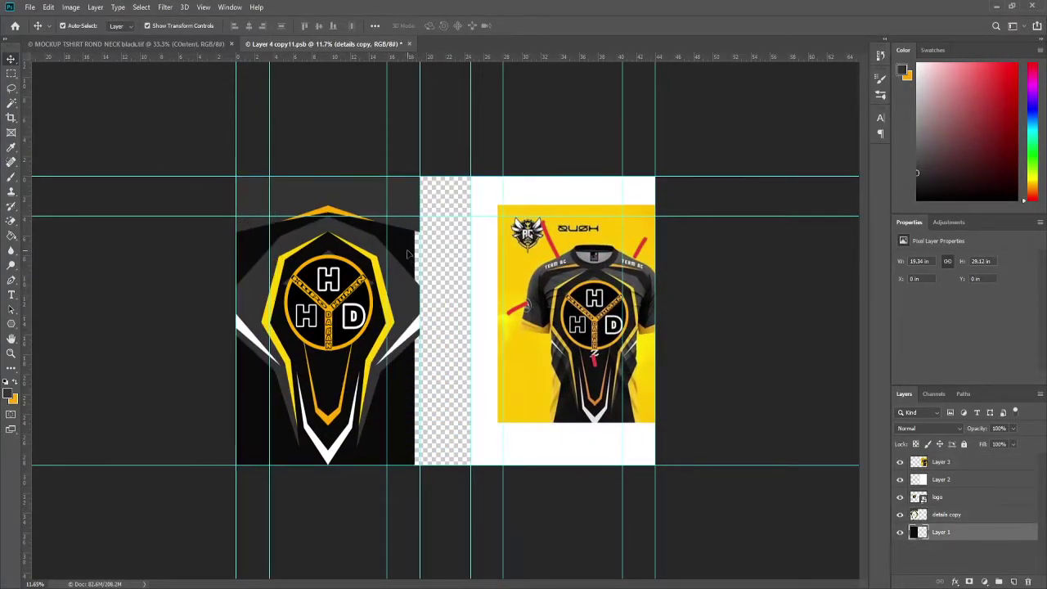
{"action": "left_click", "coordinate": [481, 280]}
{"action": "key", "text": "Delete"}
Step: Duplicate the black base and front details onto the right half as the back panel
{"action": "left_click", "coordinate": [941, 496]}
{"action": "left_click", "coordinate": [939, 516], "text": "shift"}
{"action": "key", "text": "ctrl+j"}
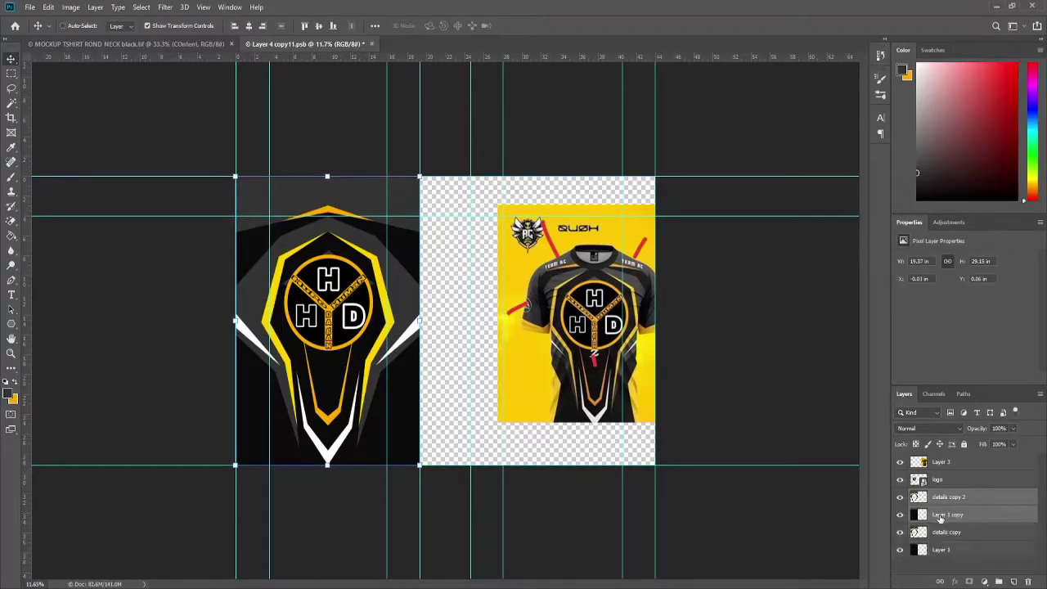
{"action": "key", "text": "ctrl+t"}
{"action": "left_click_drag", "start_coordinate": [341, 277], "coordinate": [576, 277]}
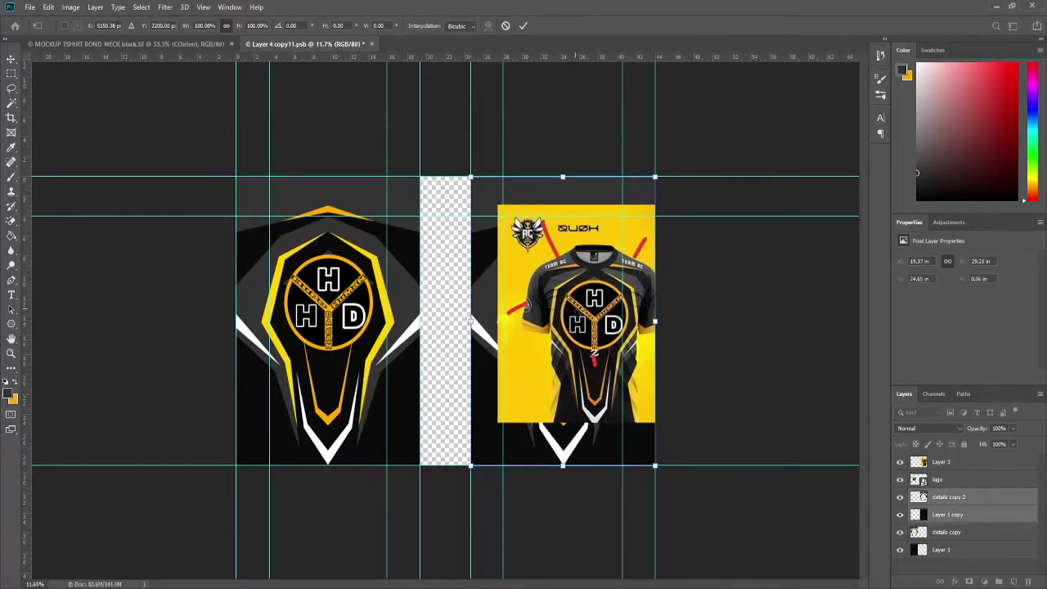
{"action": "type", "text": "515"}
{"action": "key", "text": "Return"}
{"action": "left_click_drag", "start_coordinate": [575, 343], "coordinate": [327, 355]}
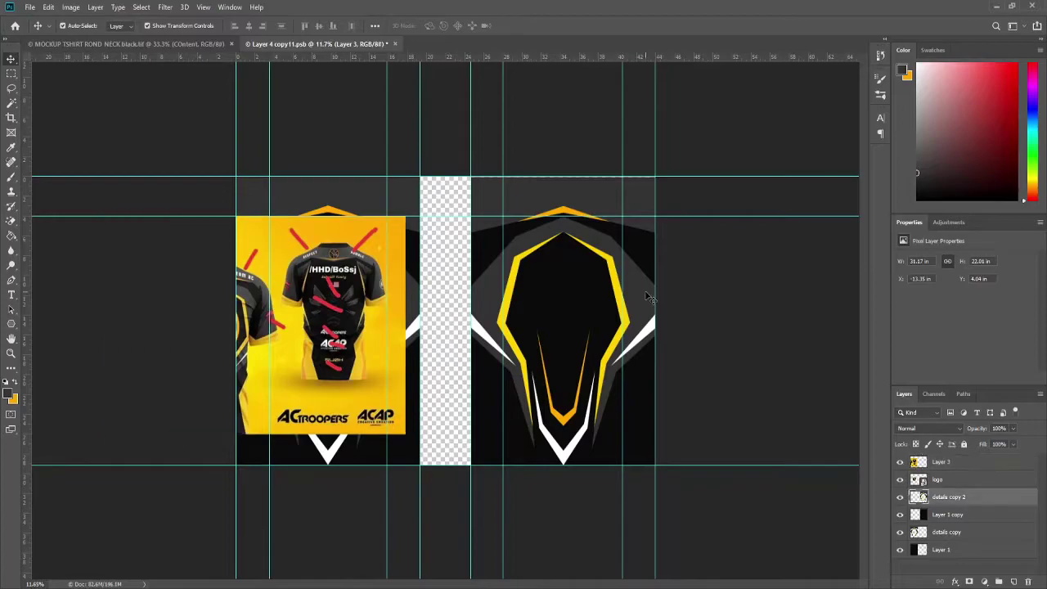
Step: Scale the jersey photo up to fill the guides and delete the old artwork from the right panel
{"action": "left_click_drag", "start_coordinate": [400, 223], "coordinate": [445, 177]}
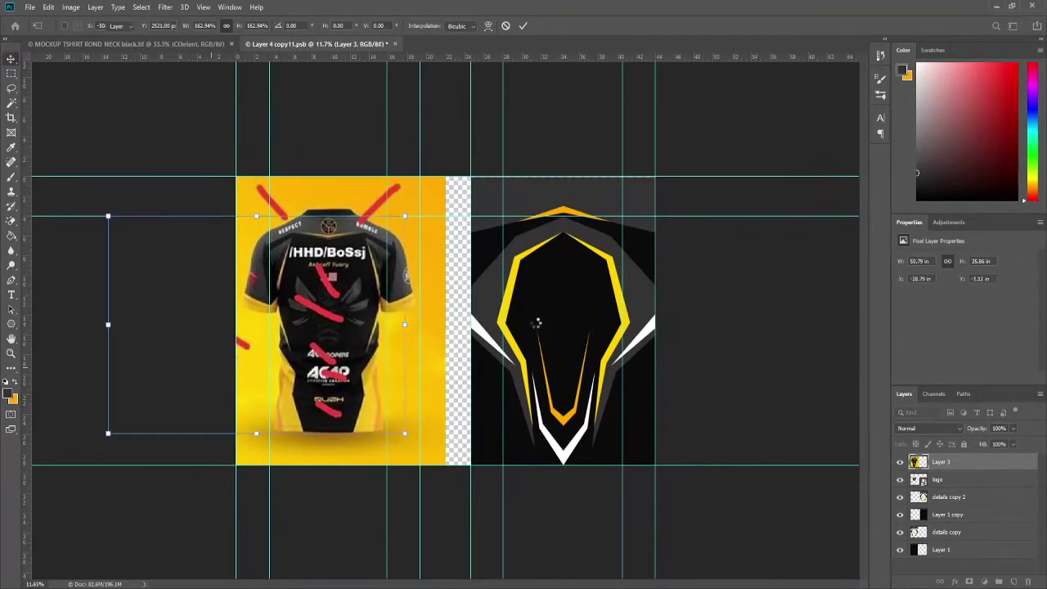
{"action": "key", "text": "Return"}
{"action": "left_click", "coordinate": [634, 292]}
{"action": "key", "text": "Delete"}
Step: On a new layer, paint the back panel's top shoulder area dark grey, keeping details above it
{"action": "key", "text": "ctrl+shift+alt+n"}
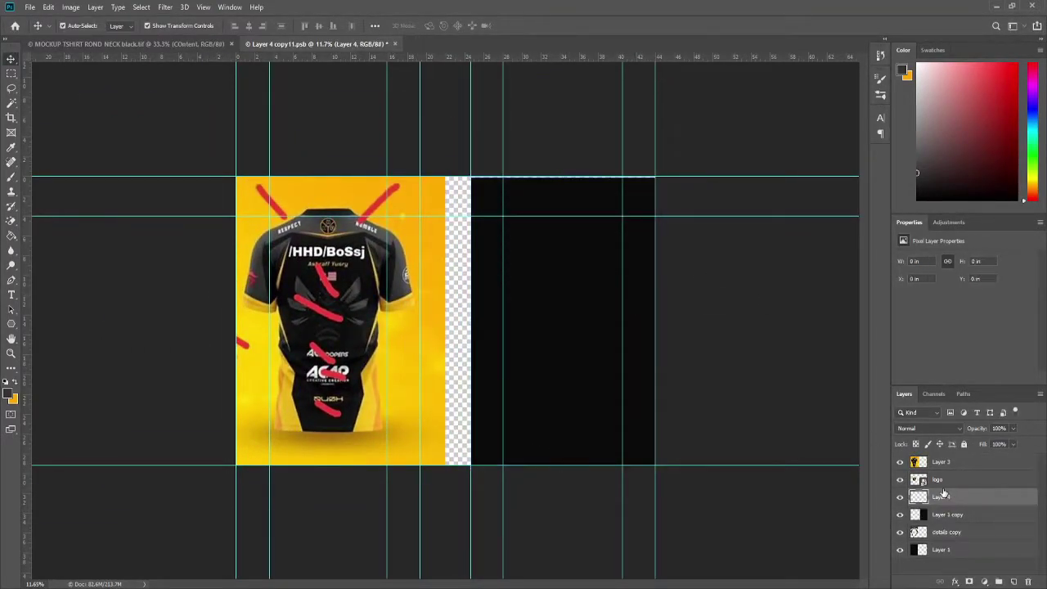
{"action": "left_click", "coordinate": [503, 361]}
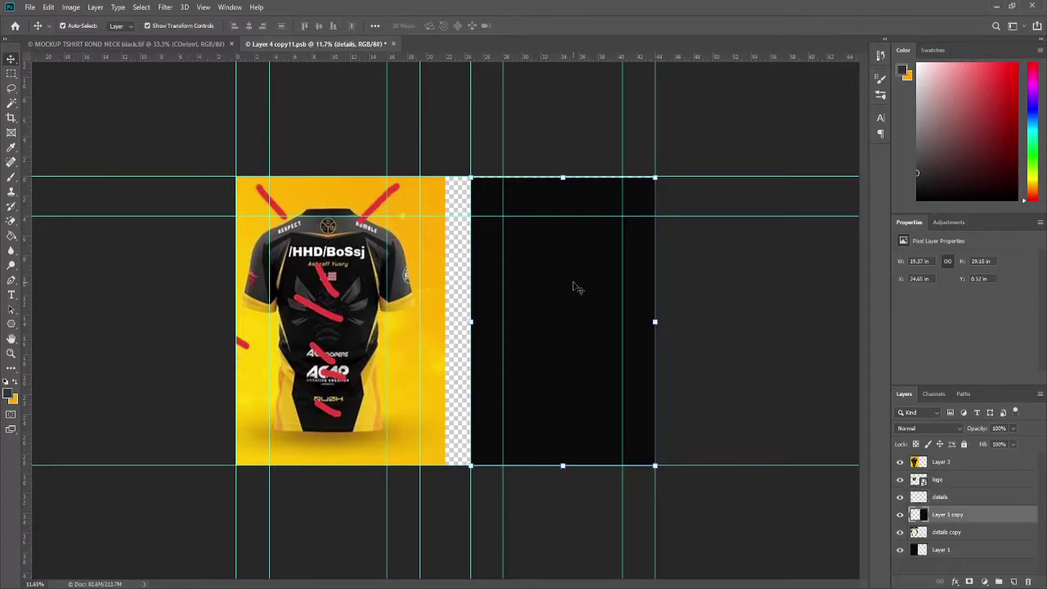
{"action": "left_click_drag", "start_coordinate": [27, 282], "coordinate": [563, 282]}
{"action": "key", "text": "p"}
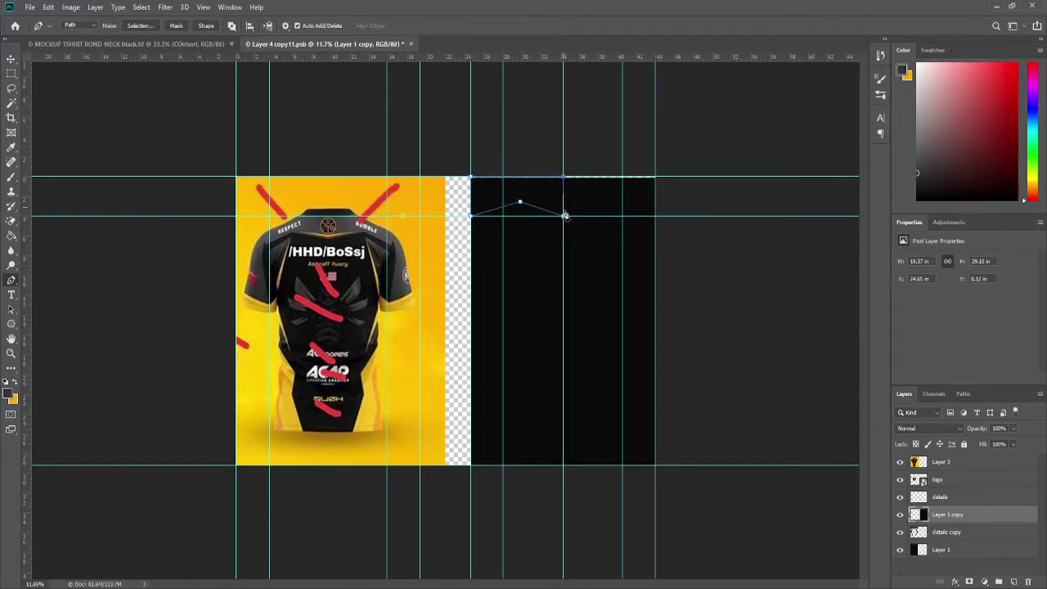
{"action": "key", "text": "ctrl+Return"}
{"action": "key", "text": "b"}
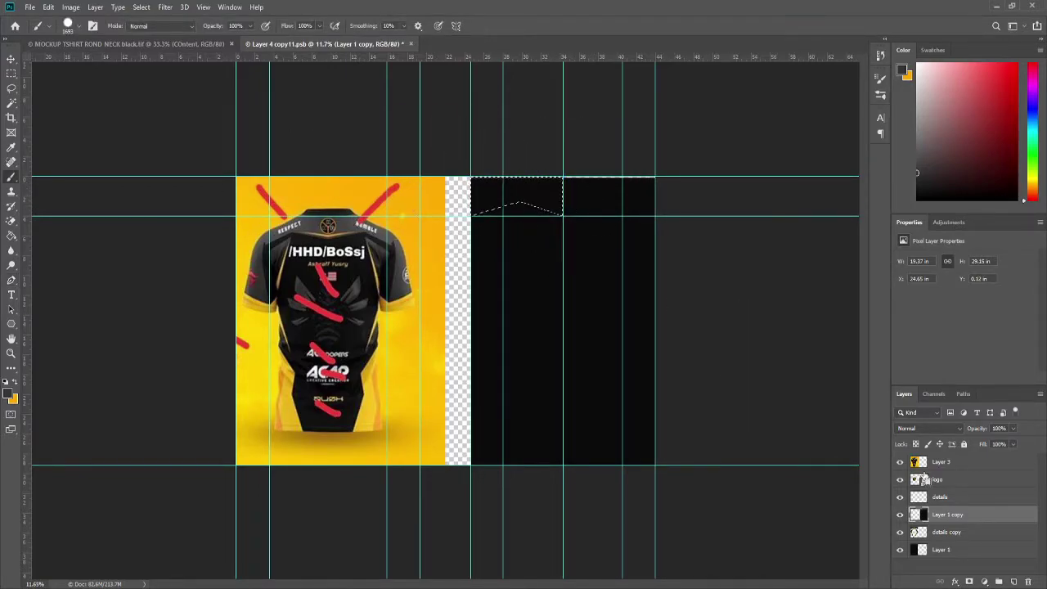
{"action": "left_click", "coordinate": [947, 499]}
{"action": "left_click_drag", "start_coordinate": [491, 188], "coordinate": [561, 193]}
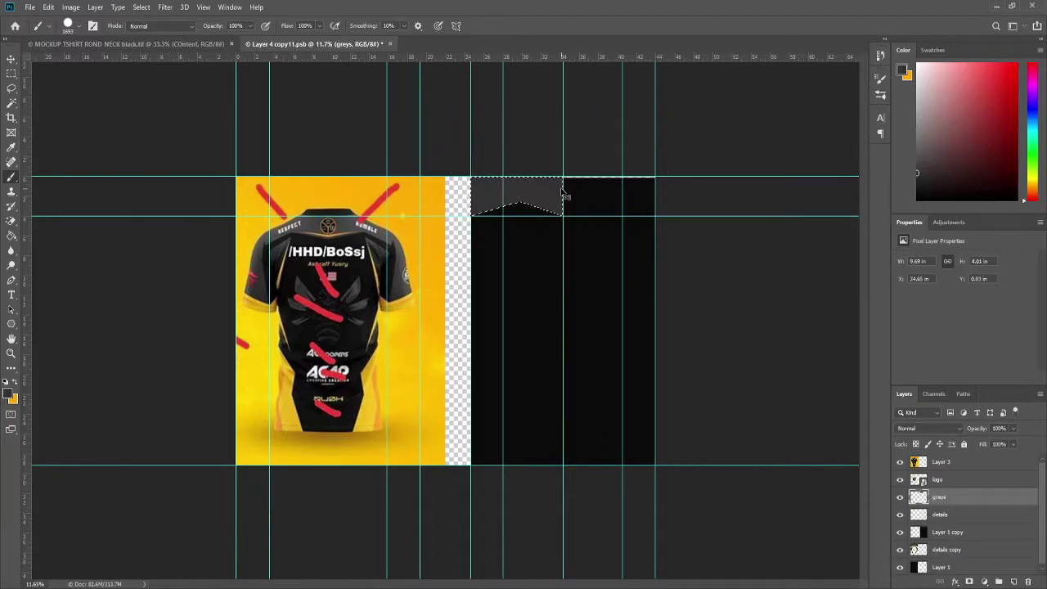
{"action": "key", "text": "ctrl+d"}
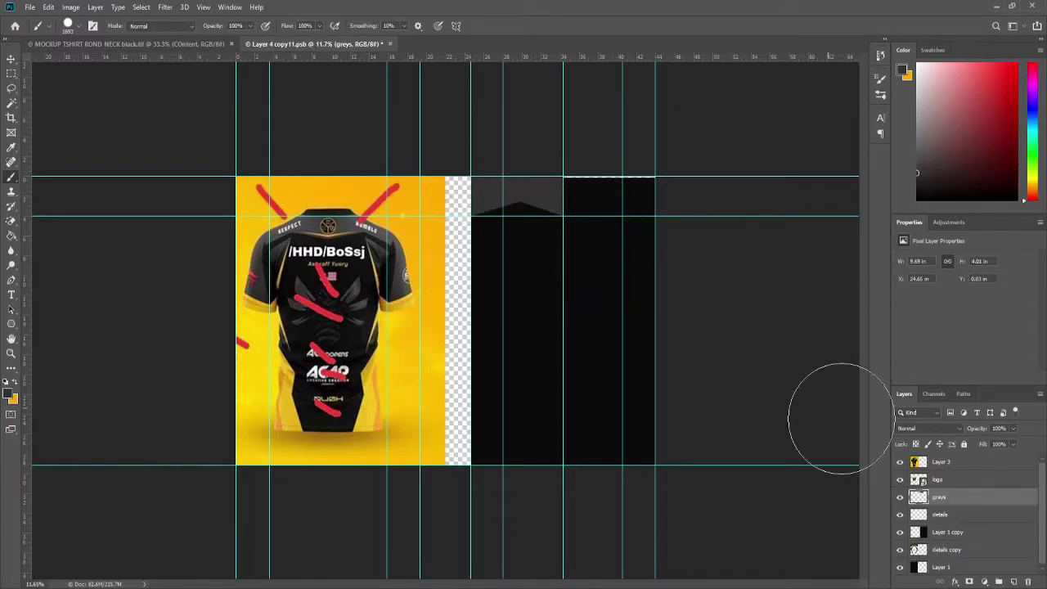
{"action": "left_click_drag", "start_coordinate": [939, 515], "coordinate": [939, 494]}
Step: Discard the unfinished outline and select the details layer for painting
{"action": "key", "text": "p"}
{"action": "key", "text": "ctrl+plus"}
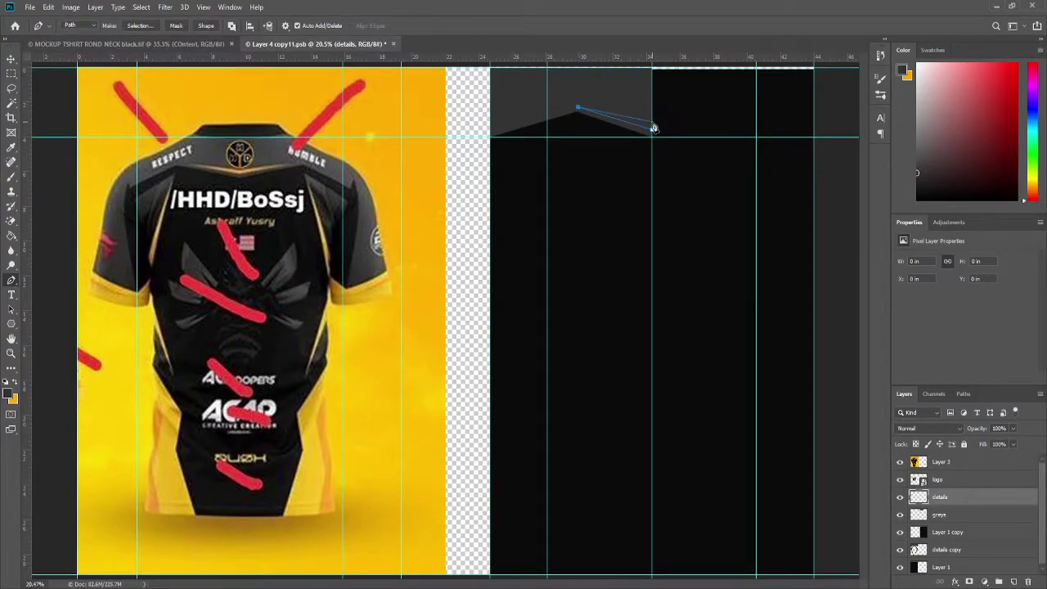
{"action": "key", "text": "ctrl+z"}
{"action": "scroll", "coordinate": [458, 299], "scroll_direction": "down", "scroll_amount": 5}
{"action": "key", "text": "v"}
{"action": "left_click", "coordinate": [949, 462]}
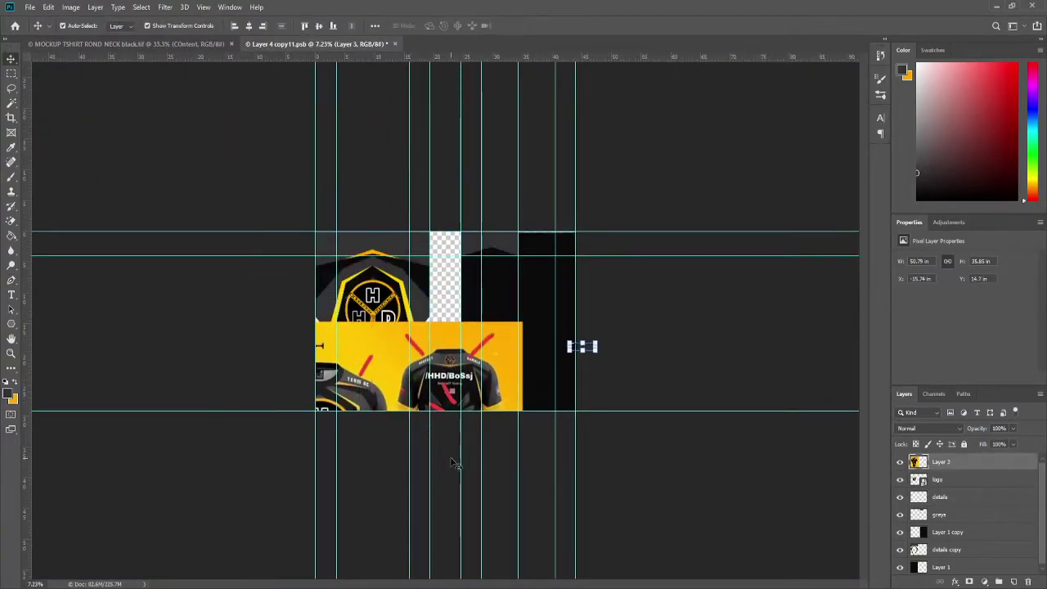
{"action": "left_click", "coordinate": [941, 497]}
{"action": "key", "text": "b"}
{"action": "scroll", "coordinate": [474, 234], "scroll_direction": "up", "scroll_amount": 2}
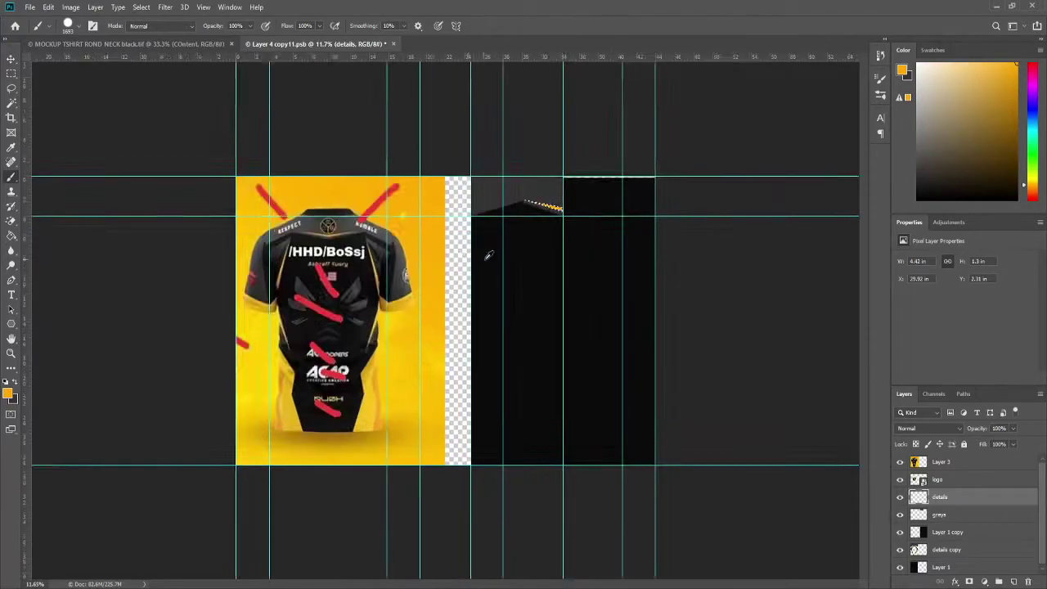
{"action": "scroll", "coordinate": [553, 264], "scroll_direction": "up", "scroll_amount": 2}
Step: Stroke the shoulder and lower chevron pen outlines with an orange brush
{"action": "key", "text": "p"}
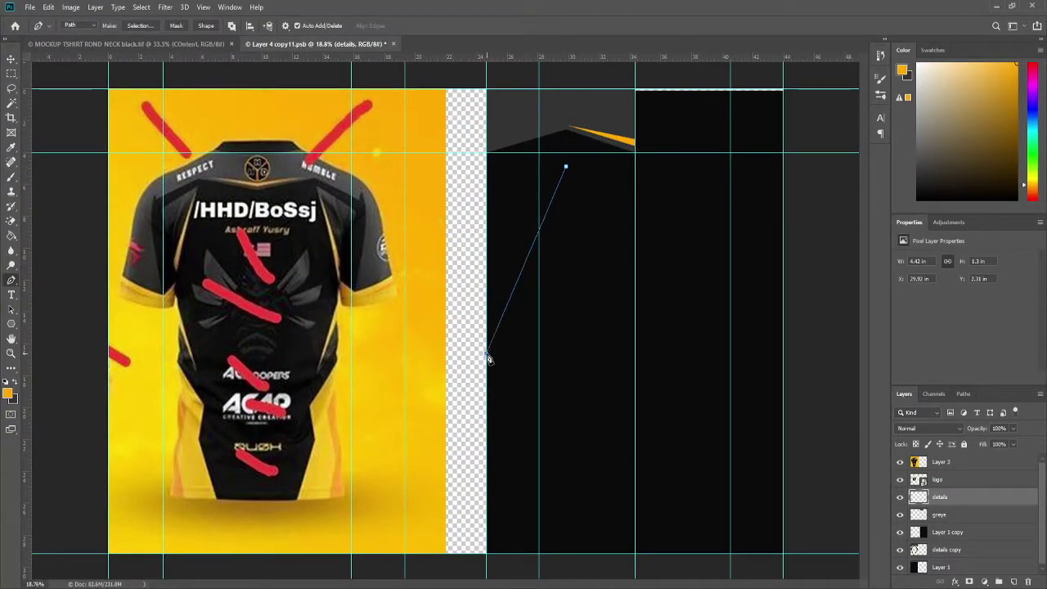
{"action": "key", "text": "b"}
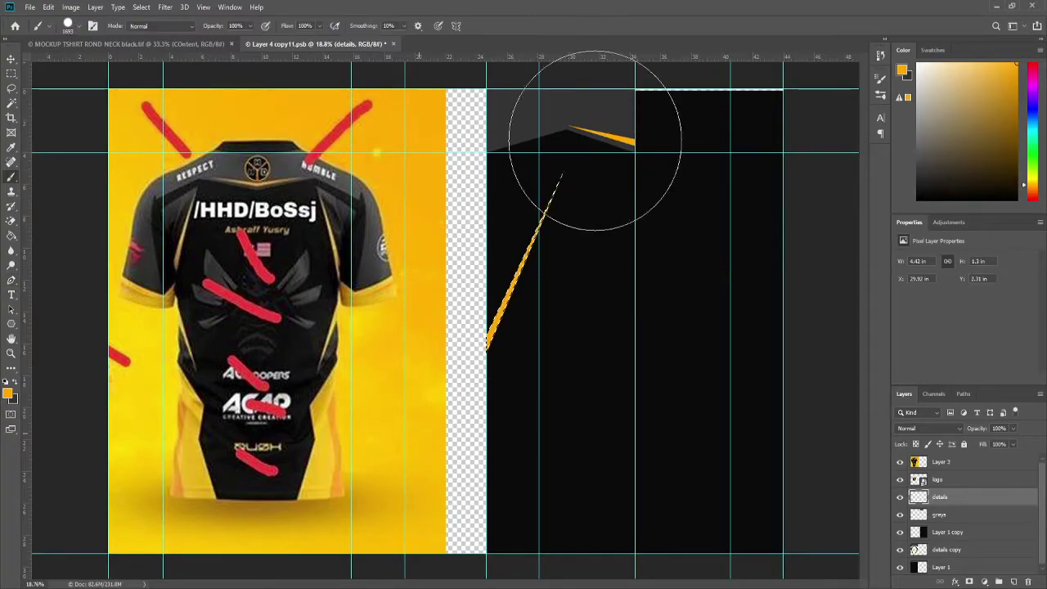
{"action": "key", "text": "Return"}
{"action": "key", "text": "p"}
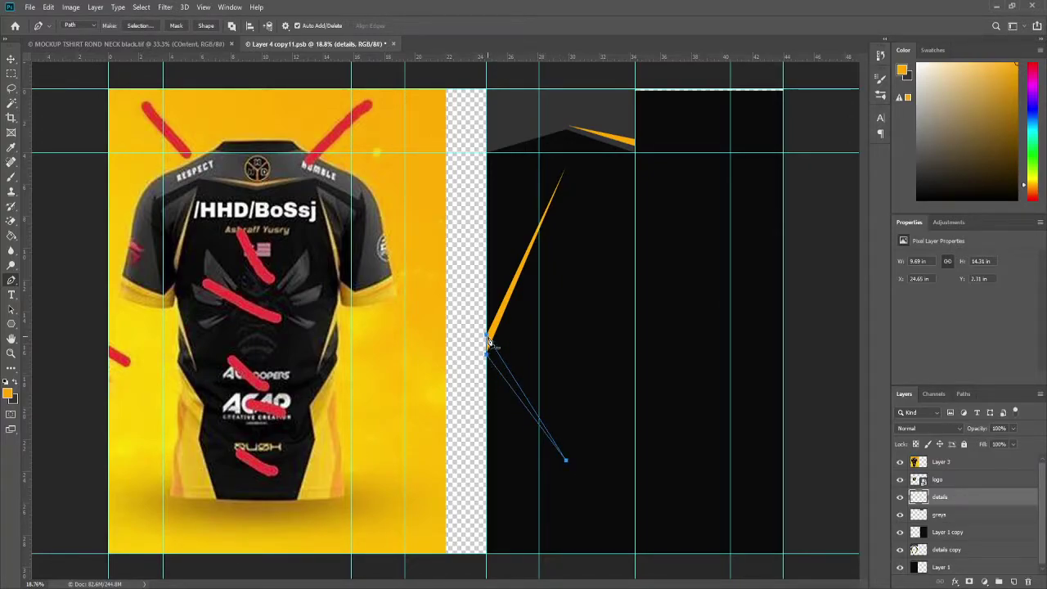
{"action": "key", "text": "b"}
{"action": "key", "text": "Return"}
Step: Fill the lower-left area inside the chevron with yellow
{"action": "key", "text": "p"}
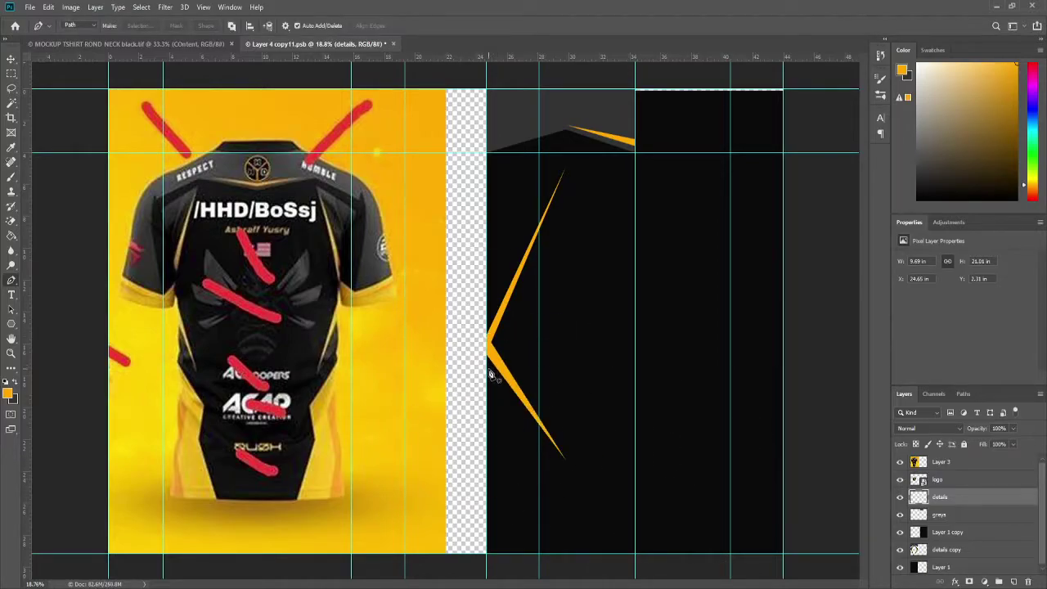
{"action": "left_click", "coordinate": [487, 366]}
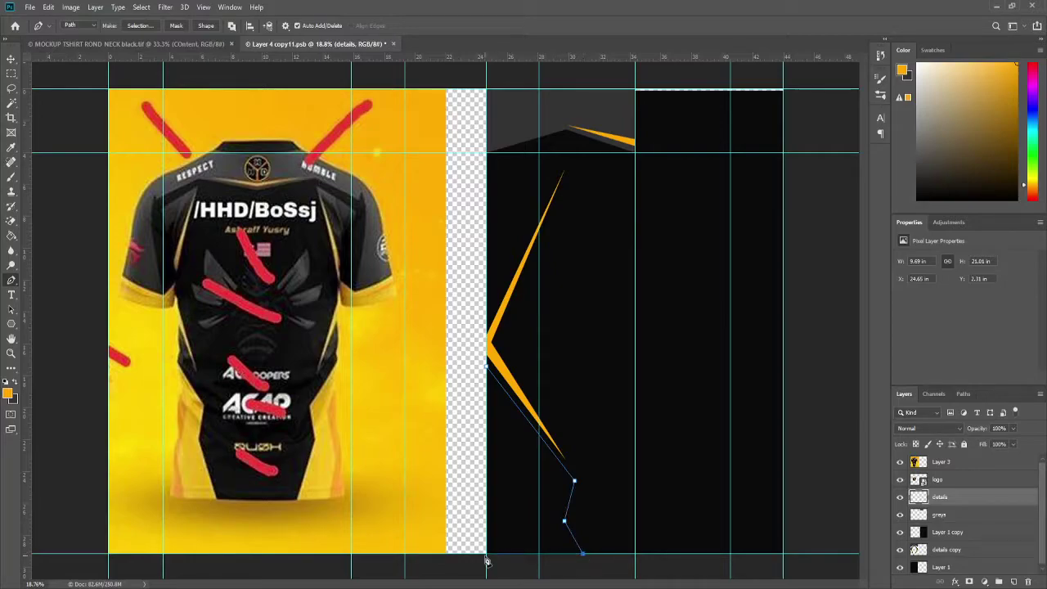
{"action": "key", "text": "ctrl+Return"}
{"action": "key", "text": "b"}
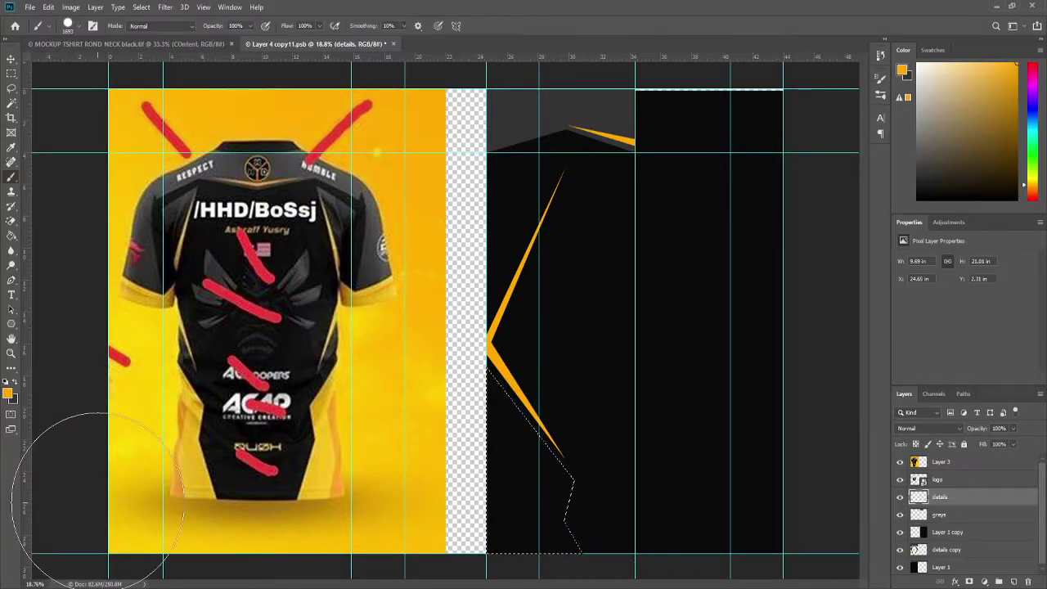
{"action": "left_click", "coordinate": [104, 346], "text": "alt"}
{"action": "left_click", "coordinate": [575, 498]}
{"action": "left_click_drag", "start_coordinate": [575, 499], "coordinate": [532, 458]}
{"action": "key", "text": "ctrl+d"}
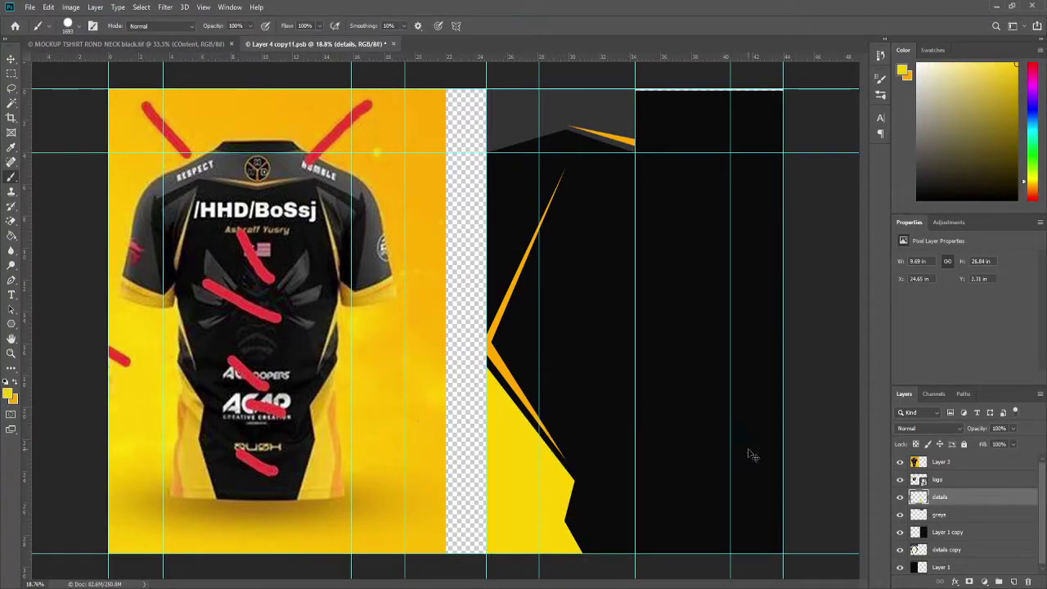
Step: Paint an orange shape along the chevron's left edge
{"action": "key", "text": "p"}
{"action": "left_click", "coordinate": [487, 393]}
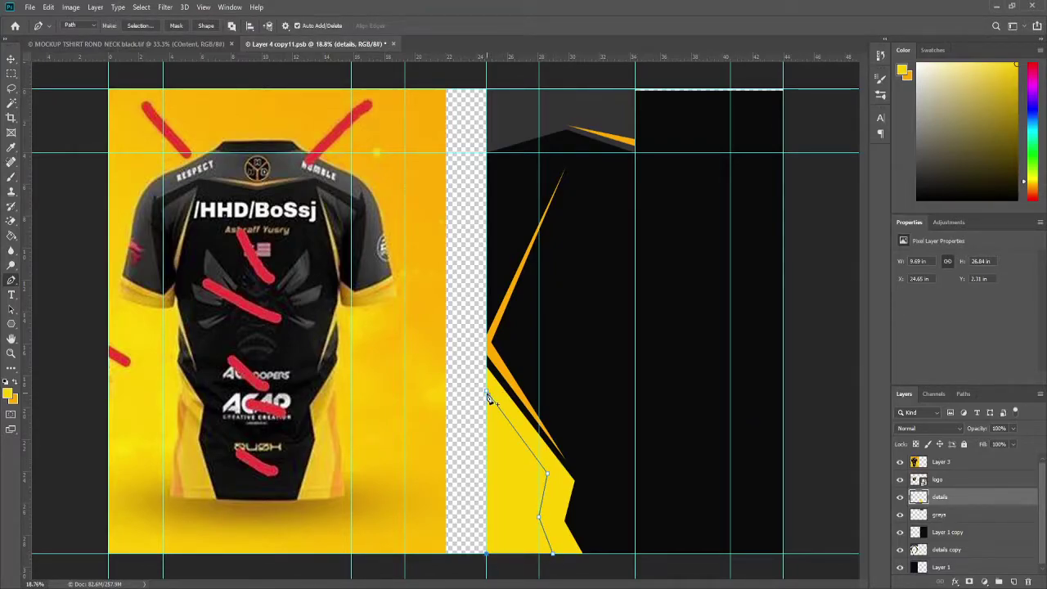
{"action": "key", "text": "ctrl+Return"}
{"action": "key", "text": "b"}
{"action": "left_click", "coordinate": [537, 444], "text": "alt"}
{"action": "left_click", "coordinate": [584, 397]}
Step: Clear the selection, enlarge the brush, and make the greys layer active
{"action": "key", "text": "ctrl+d"}
{"action": "key", "text": "ctrl+minus"}
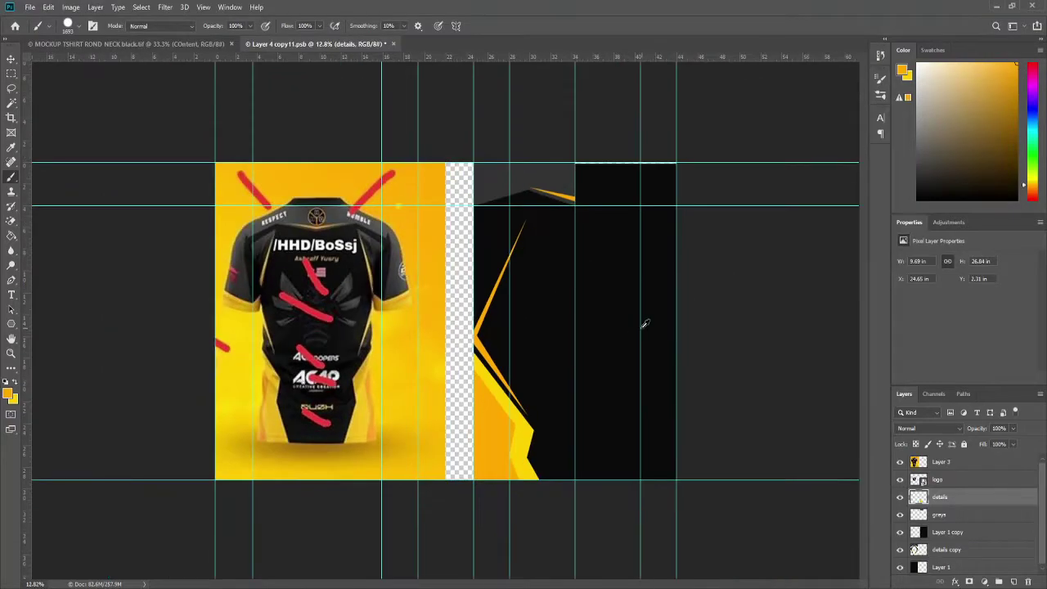
{"action": "key", "text": "bracketright"}
{"action": "key", "text": "bracketright"}
{"action": "key", "text": "bracketright"}
{"action": "key", "text": "v"}
{"action": "scroll", "coordinate": [481, 300], "scroll_direction": "up", "scroll_amount": 3}
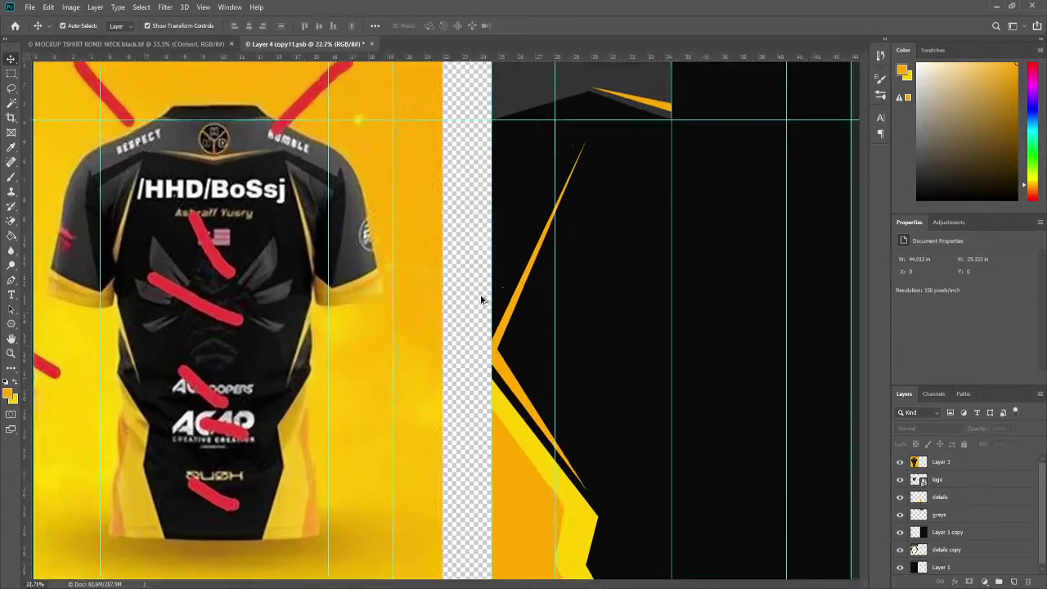
{"action": "scroll", "coordinate": [481, 300], "scroll_direction": "up", "scroll_amount": 1}
{"action": "left_click", "coordinate": [526, 304]}
{"action": "left_click", "coordinate": [939, 514]}
Step: On the greys layer, fill grey wedges beside the orange chevron from the yellow vertex
{"action": "key", "text": "p"}
{"action": "scroll", "coordinate": [542, 283], "scroll_direction": "up", "scroll_amount": 1}
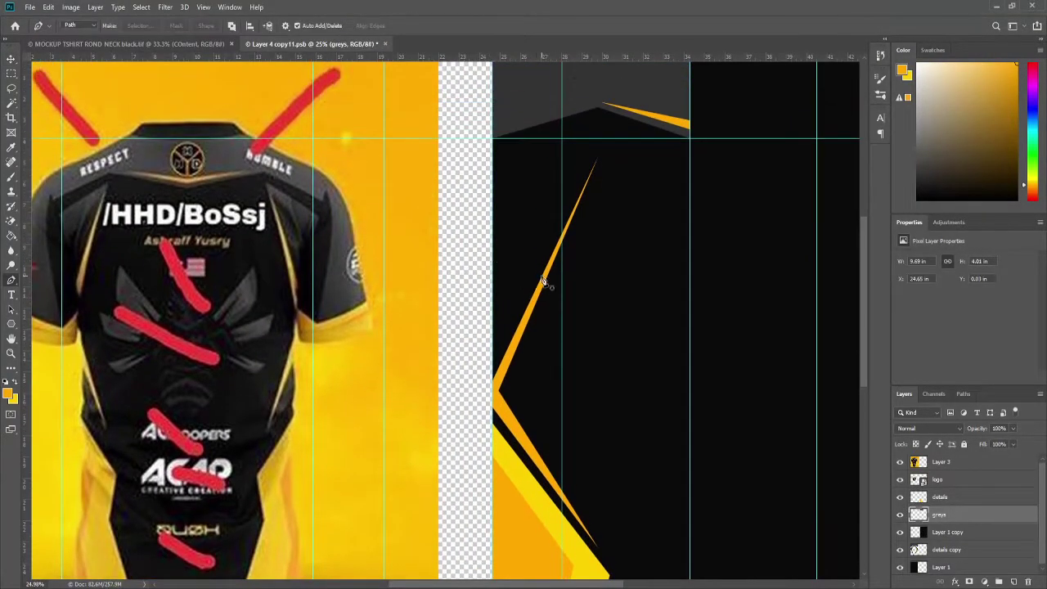
{"action": "left_click", "coordinate": [596, 548]}
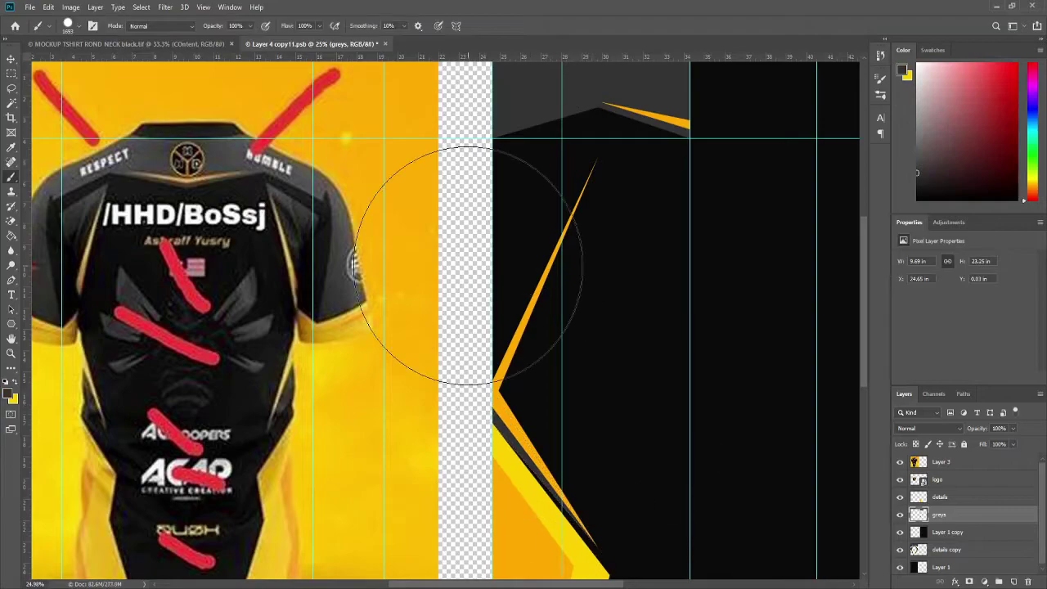
{"action": "key", "text": "alt+BackSpace"}
{"action": "scroll", "coordinate": [498, 339], "scroll_direction": "up", "scroll_amount": 1}
{"action": "left_click", "coordinate": [492, 410]}
{"action": "scroll", "coordinate": [493, 410], "scroll_direction": "up", "scroll_amount": 2}
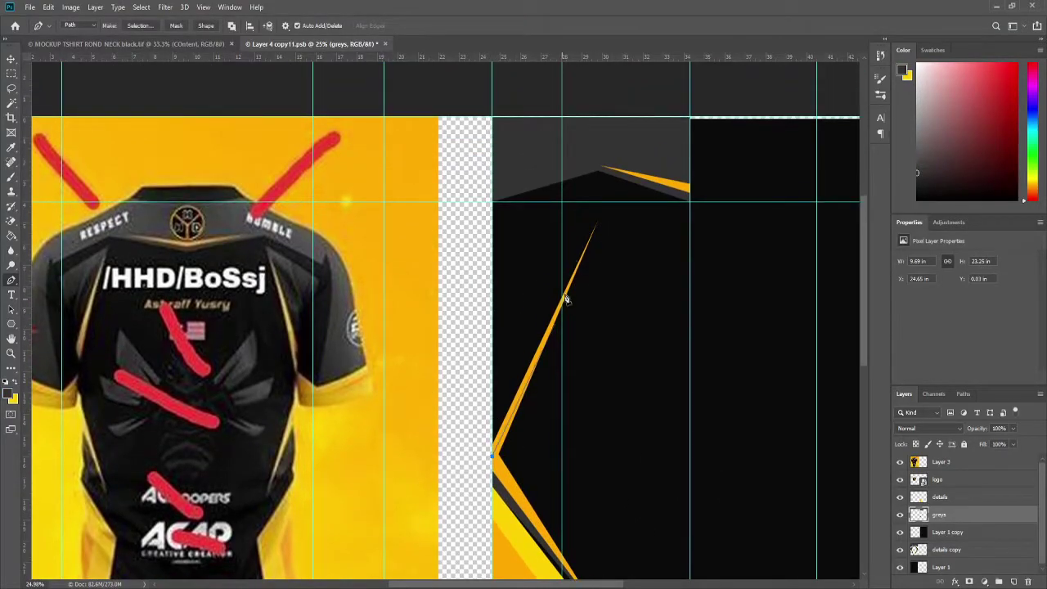
{"action": "left_click", "coordinate": [495, 263]}
{"action": "key", "text": "ctrl+Return"}
{"action": "key", "text": "b"}
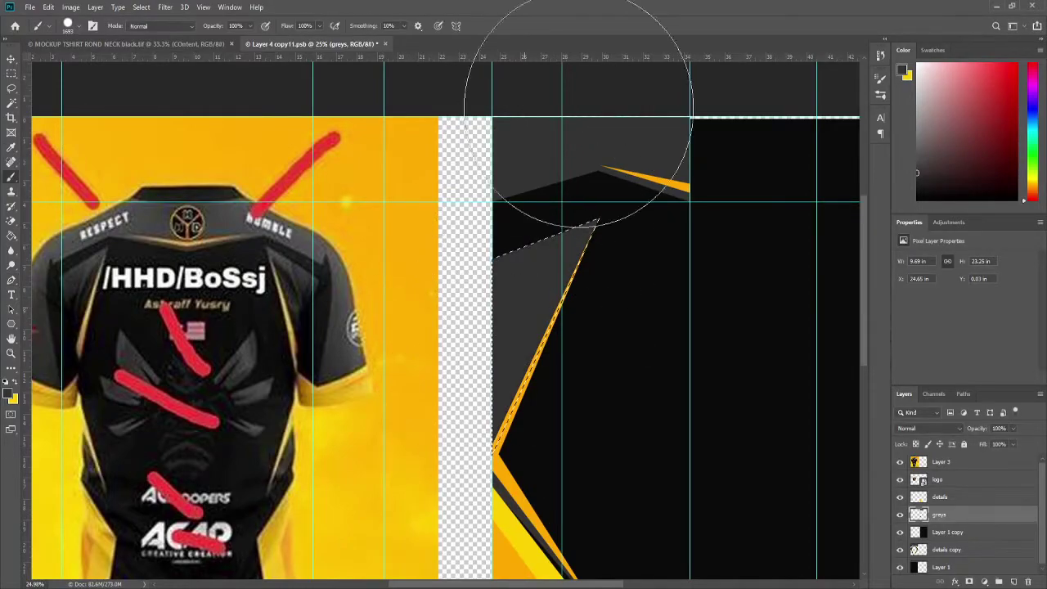
Step: Merge the grey shading into the details layer and duplicate it for mirroring
{"action": "scroll", "coordinate": [532, 385], "scroll_direction": "down", "scroll_amount": 1, "text": "alt"}
{"action": "scroll", "coordinate": [543, 374], "scroll_direction": "down", "scroll_amount": 1, "text": "alt"}
{"action": "key", "text": "p"}
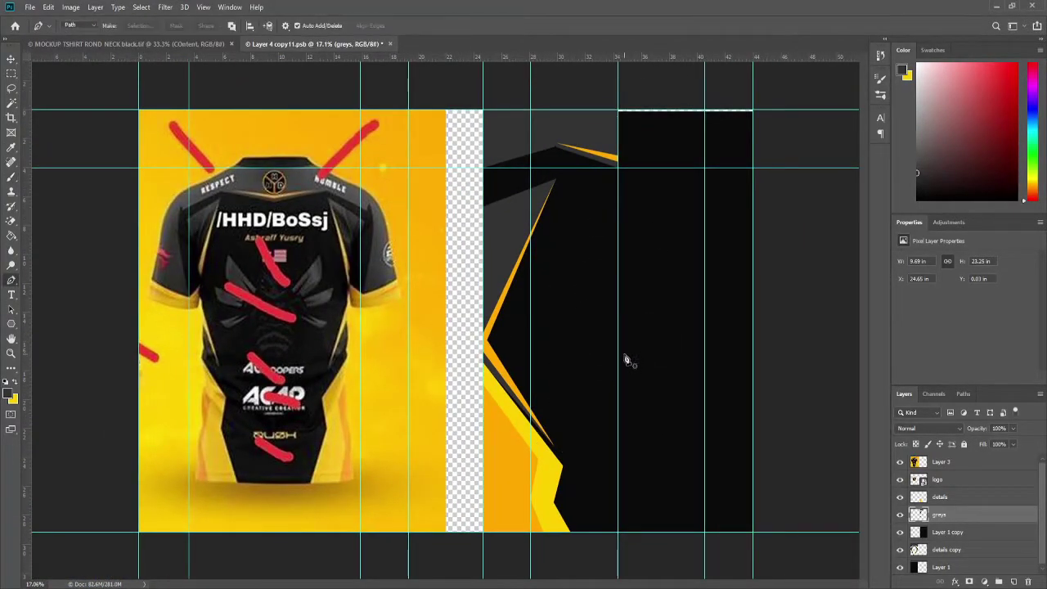
{"action": "scroll", "coordinate": [627, 357], "scroll_direction": "down", "scroll_amount": 1, "text": "alt"}
{"action": "left_click", "coordinate": [940, 497], "text": "ctrl"}
{"action": "key", "text": "ctrl+e"}
{"action": "key", "text": "ctrl+j"}
{"action": "key", "text": "ctrl+t"}
Step: Flip the details copy horizontally and move it onto the right half of the back panel
{"action": "right_click", "coordinate": [511, 445]}
{"action": "left_click", "coordinate": [556, 454]}
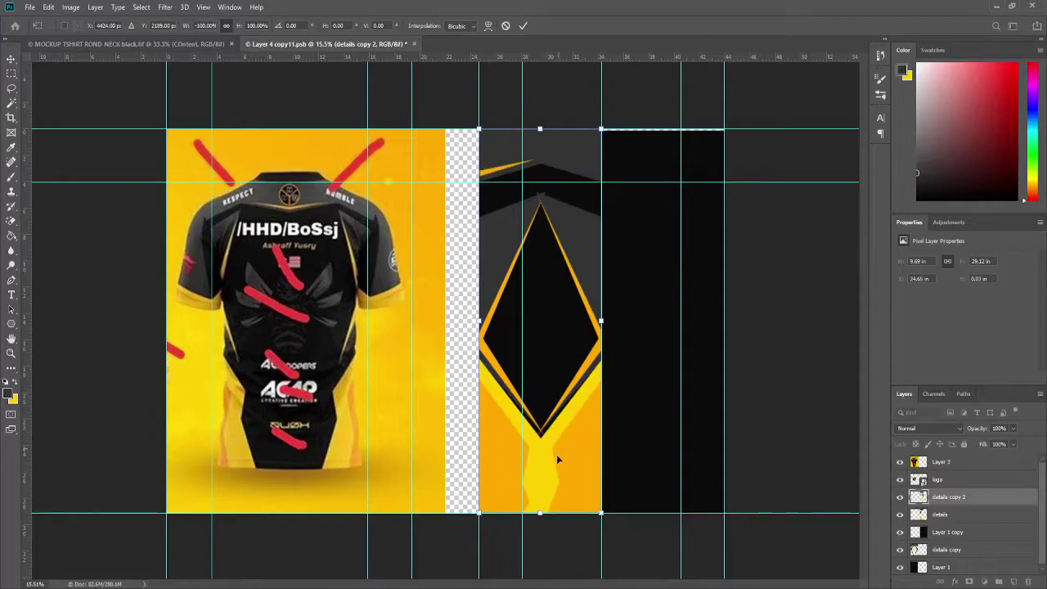
{"action": "left_click_drag", "start_coordinate": [556, 454], "coordinate": [692, 458]}
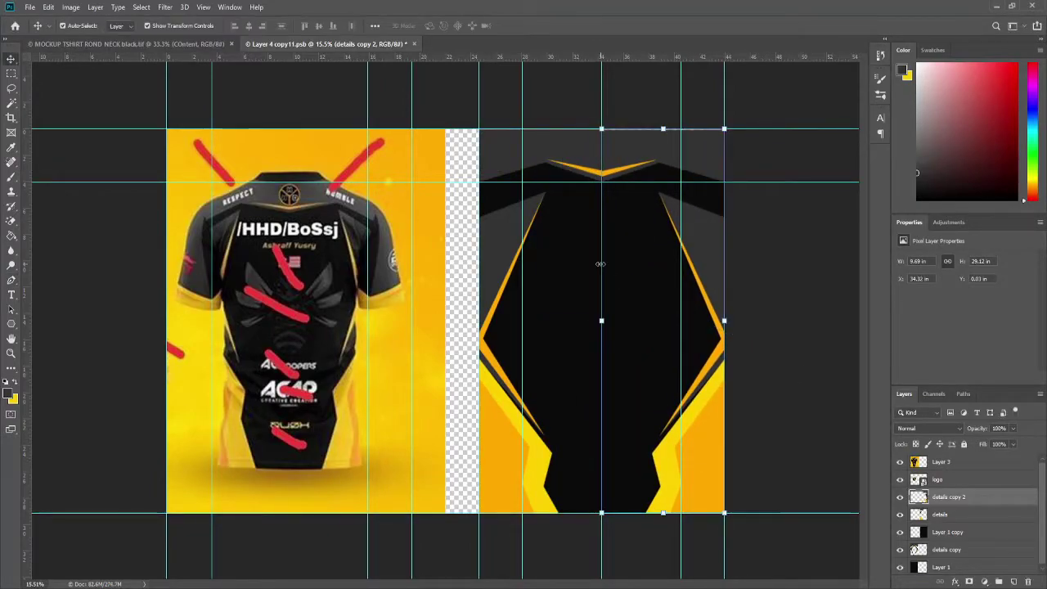
{"action": "key", "text": "Return"}
{"action": "left_click", "coordinate": [579, 297]}
Step: Merge the two halves and paint sampled orange over the seam at the neckline V
{"action": "left_click", "coordinate": [605, 214]}
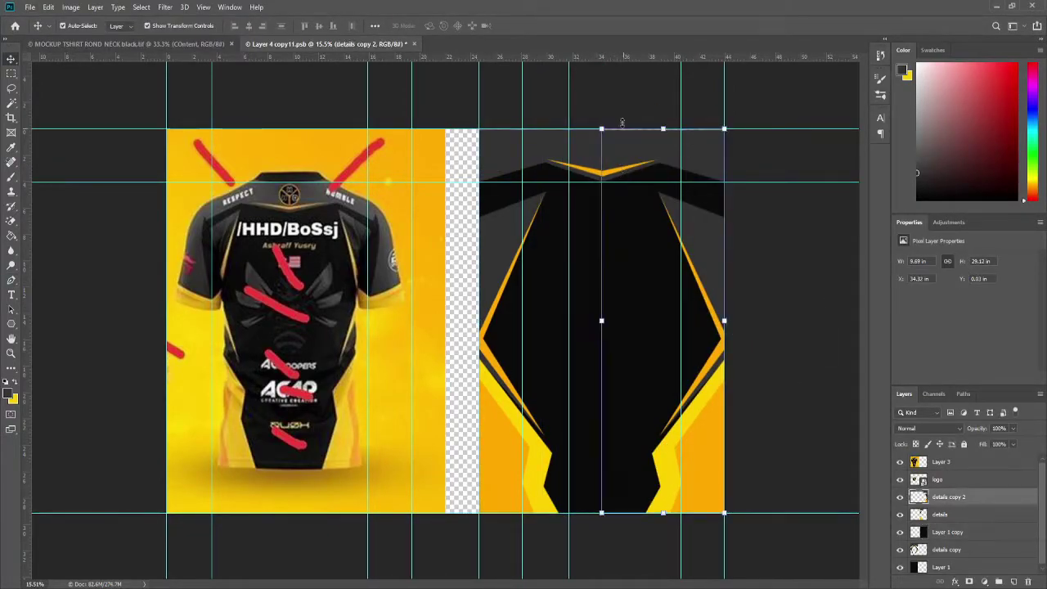
{"action": "left_click_drag", "start_coordinate": [602, 181], "coordinate": [696, 128]}
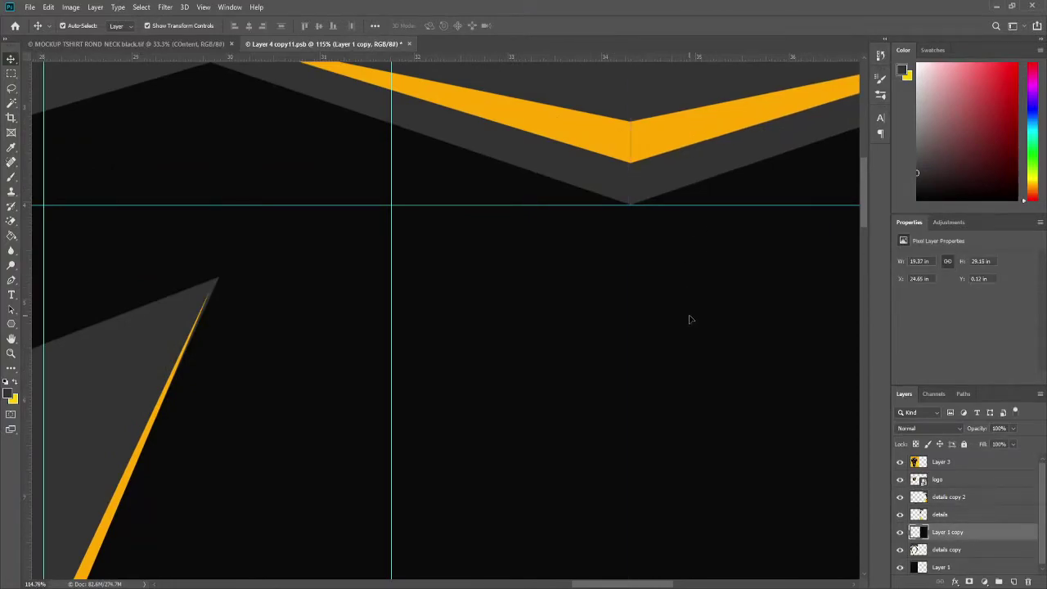
{"action": "key", "text": "ctrl+0"}
{"action": "key", "text": "ctrl+e"}
{"action": "scroll", "coordinate": [617, 124], "scroll_direction": "up", "scroll_amount": 10}
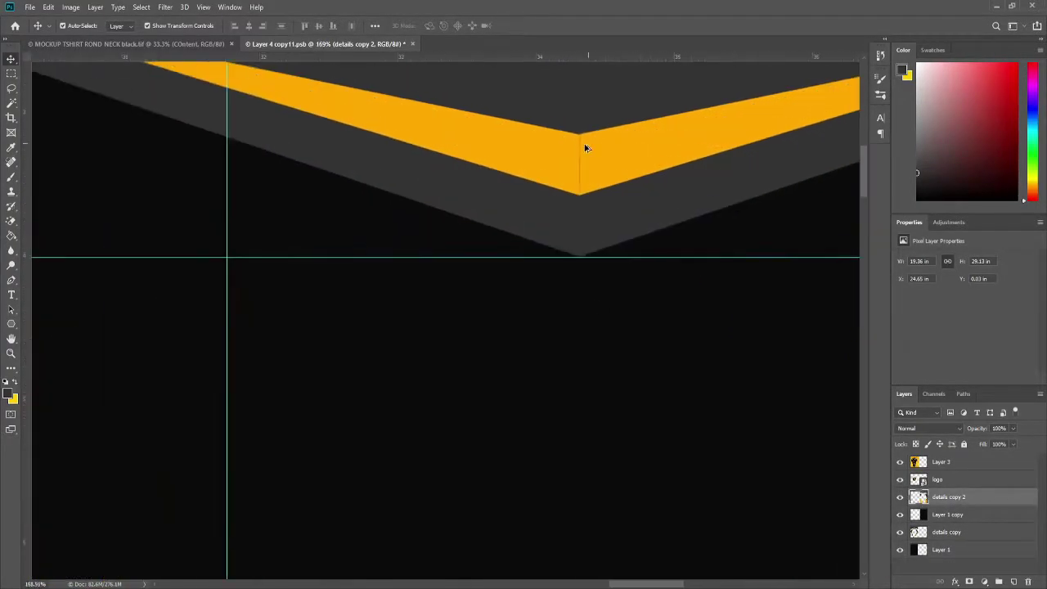
{"action": "key", "text": "b"}
{"action": "left_click", "coordinate": [576, 208], "text": "alt"}
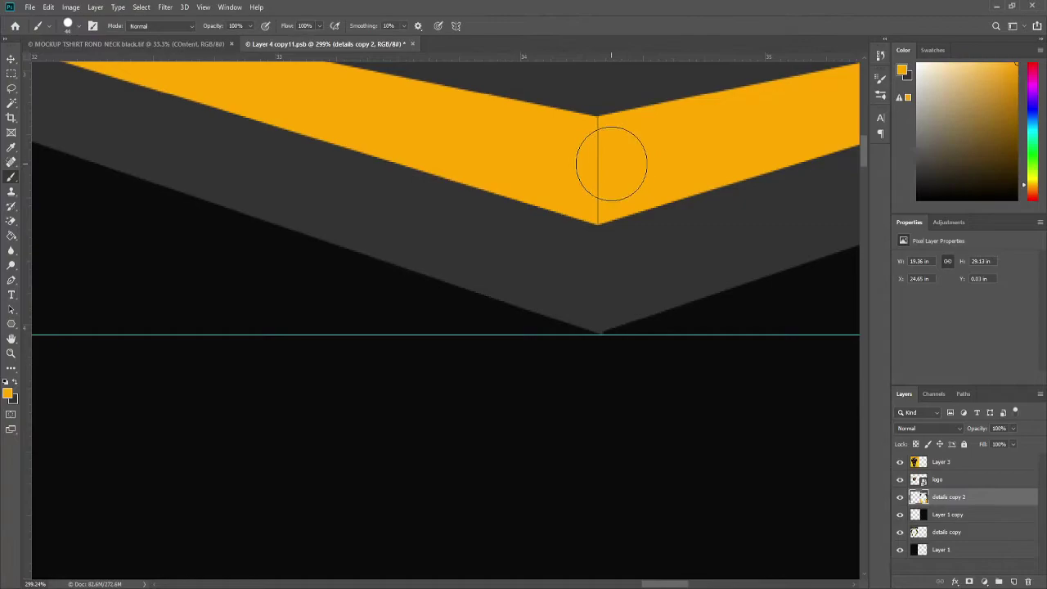
{"action": "left_click_drag", "start_coordinate": [607, 164], "coordinate": [619, 175]}
Step: Fit the whole print layout in view and select the reference shirt photo
{"action": "key", "text": "ctrl+0"}
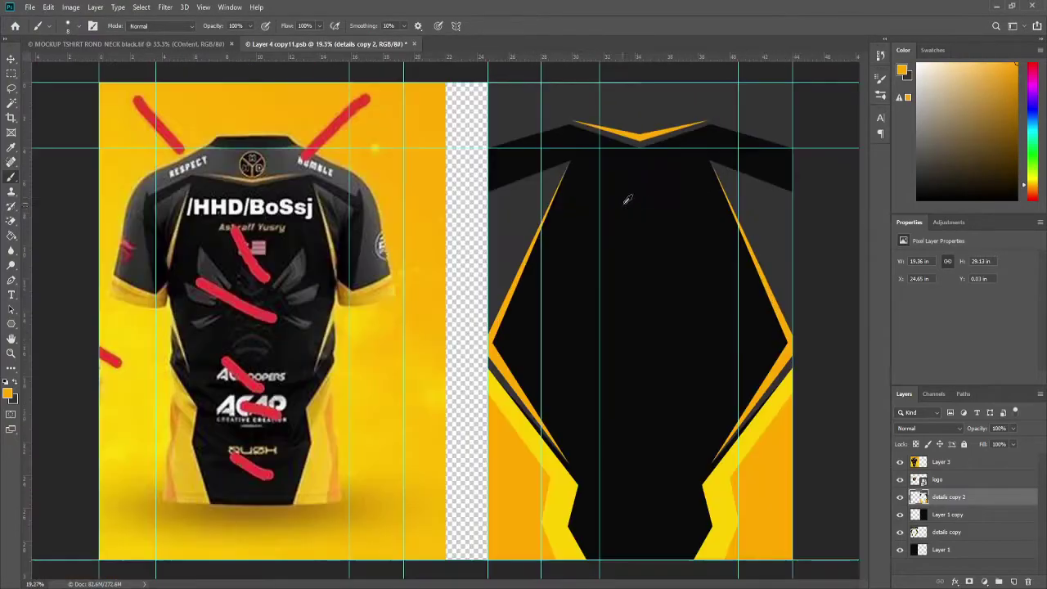
{"action": "scroll", "coordinate": [312, 332], "scroll_direction": "down", "scroll_amount": 2}
{"action": "key", "text": "v"}
{"action": "left_click", "coordinate": [312, 332]}
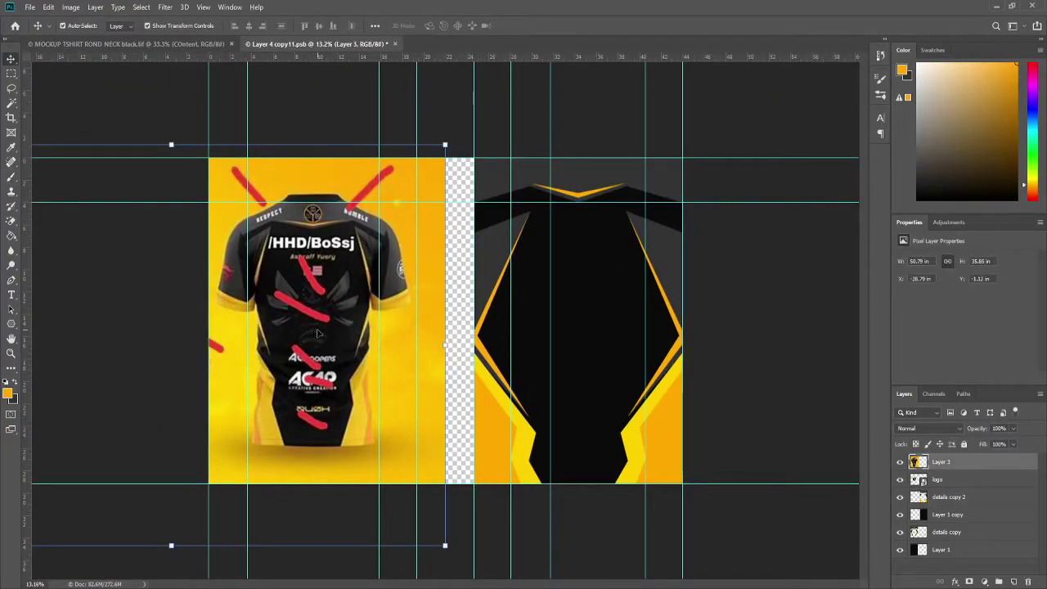
Step: Replace the placeholder text on the back panel with '/HHD/BoSsj'
{"action": "left_click", "coordinate": [684, 233]}
{"action": "key", "text": "t"}
{"action": "left_click", "coordinate": [566, 287]}
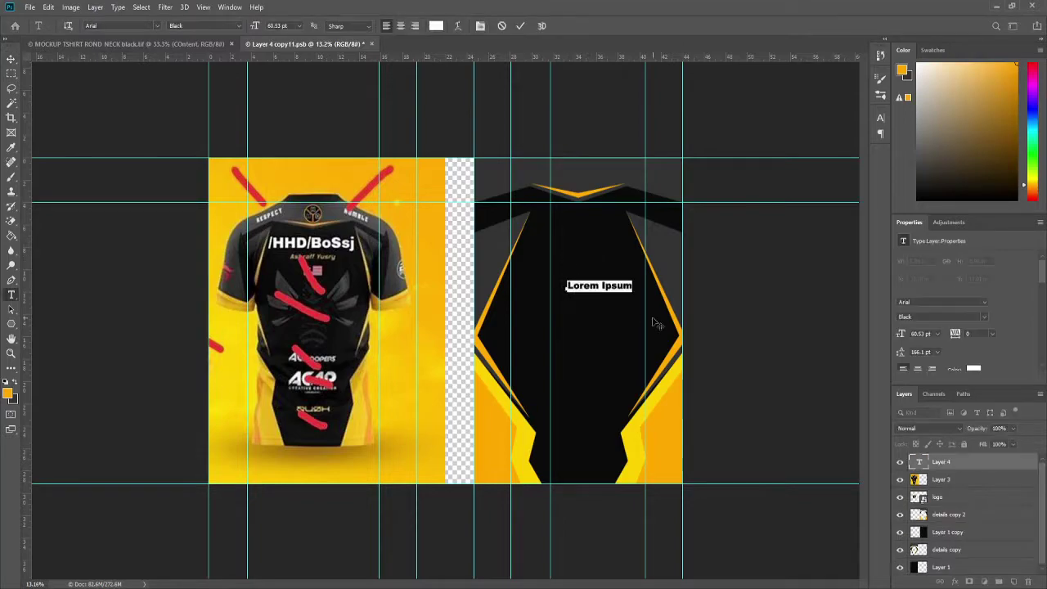
{"action": "key", "text": "BackSpace"}
{"action": "type", "text": "HD/"}
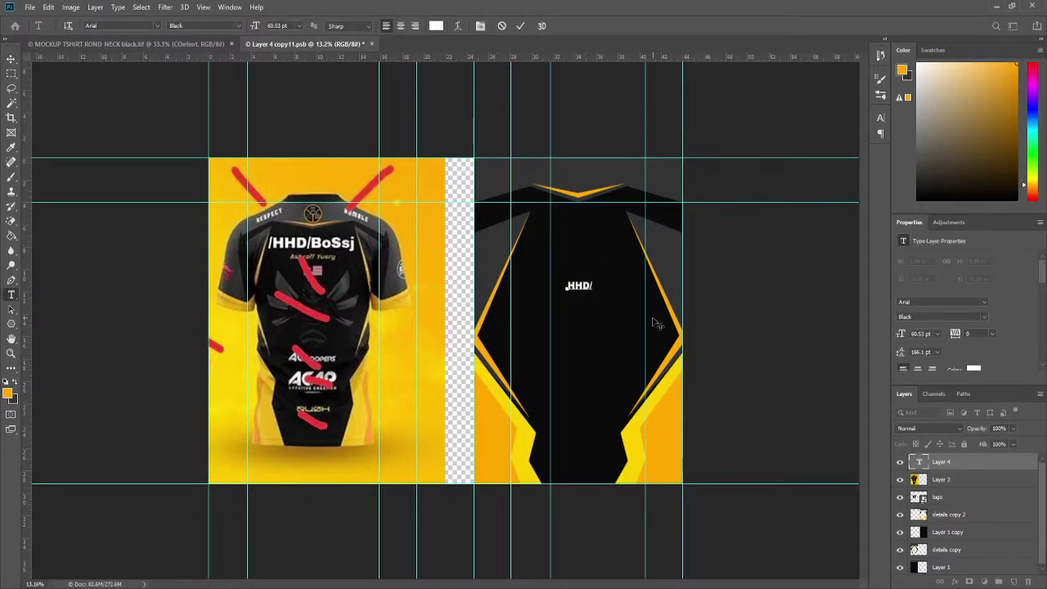
{"action": "type", "text": "BoSsj"}
{"action": "left_click", "coordinate": [655, 323]}
{"action": "type", "text": "/"}
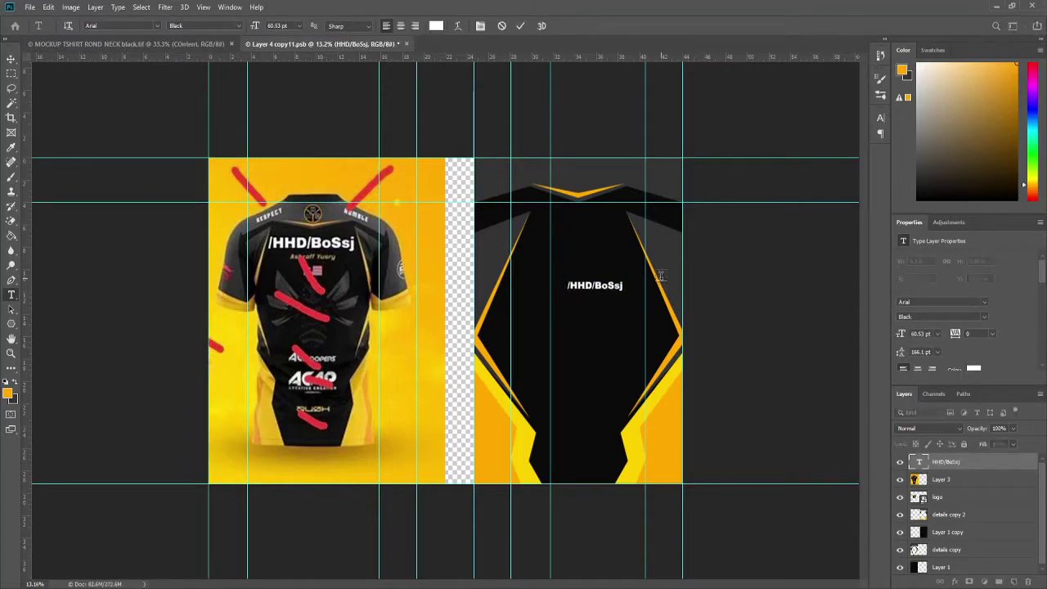
{"action": "key", "text": "ctrl+Return"}
Step: Enlarge the name to about 181% on the upper back and delete the reference shirt photo
{"action": "key", "text": "v"}
{"action": "mouse_move", "coordinate": [623, 293]}
{"action": "left_mouse_down"}
{"action": "mouse_move", "coordinate": [671, 301]}
{"action": "mouse_move", "coordinate": [570, 239]}
{"action": "left_mouse_up"}
{"action": "key", "text": "Return"}
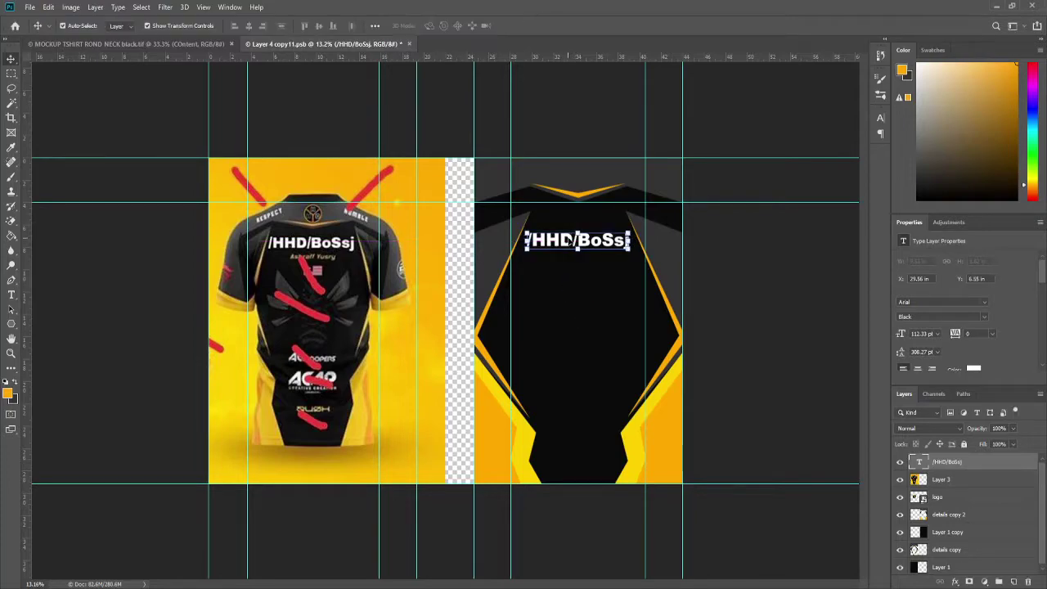
{"action": "left_click", "coordinate": [941, 479]}
{"action": "key", "text": "Delete"}
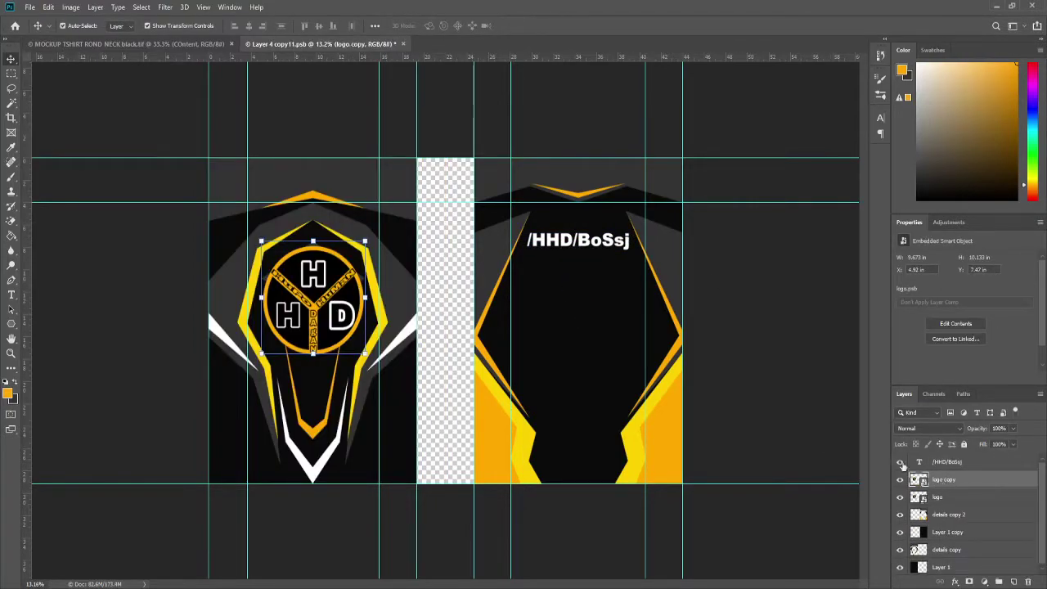
Step: Try placing a logo copy shrunk to about 24% on the back panel, then undo it
{"action": "left_click_drag", "start_coordinate": [314, 299], "coordinate": [550, 261]}
{"action": "key", "text": "ctrl+t"}
{"action": "mouse_move", "coordinate": [602, 204]}
{"action": "left_mouse_down"}
{"action": "mouse_move", "coordinate": [532, 295]}
{"action": "mouse_move", "coordinate": [579, 172]}
{"action": "left_mouse_up"}
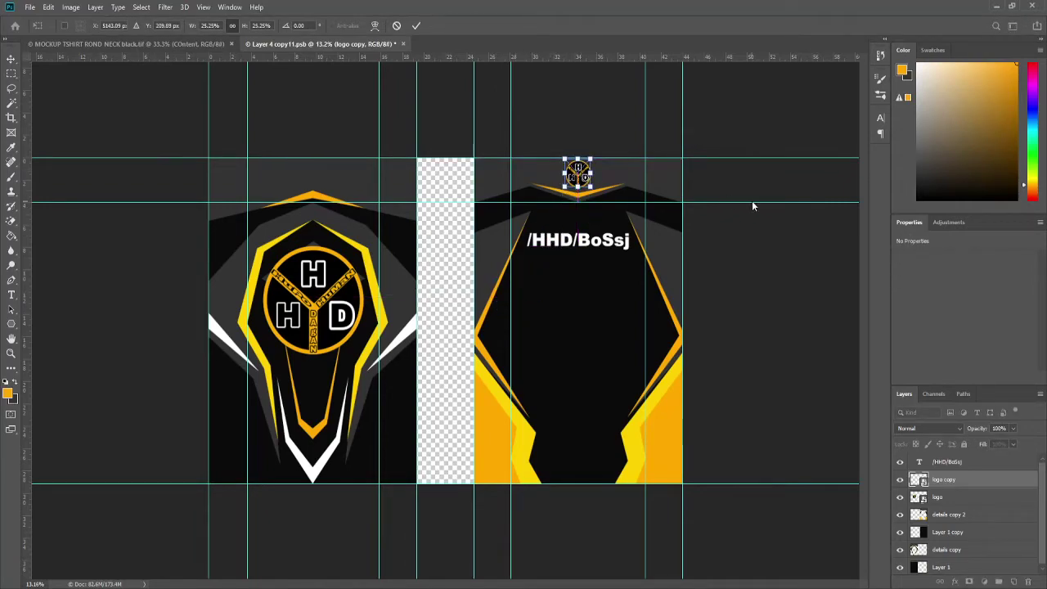
{"action": "key", "text": "Escape"}
{"action": "key", "text": "ctrl+z"}
{"action": "key", "text": "ctrl+z"}
{"action": "key", "text": "ctrl+z"}
{"action": "key", "text": "ctrl+z"}
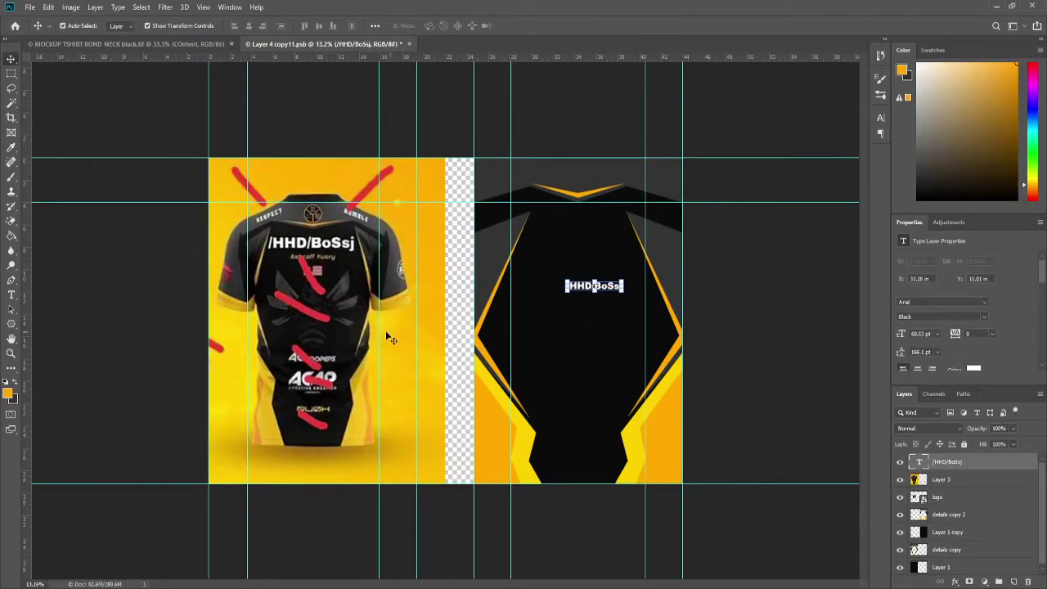
{"action": "key", "text": "ctrl+z"}
{"action": "key", "text": "ctrl+z"}
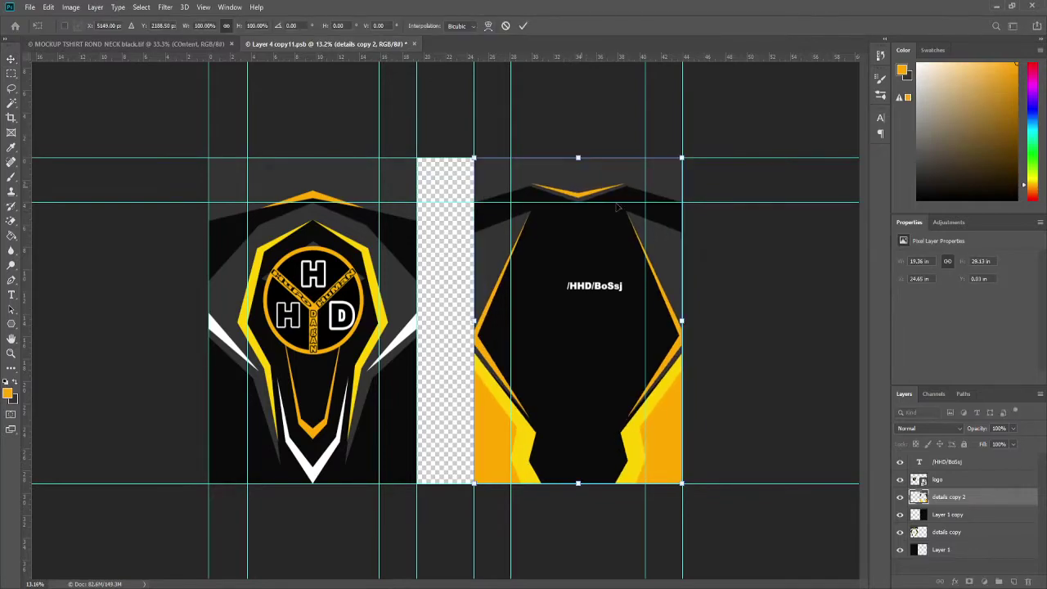
Step: Shorten the back panel design from the top and paint the emptied top band black
{"action": "scroll", "coordinate": [634, 242], "scroll_direction": "up", "scroll_amount": 2}
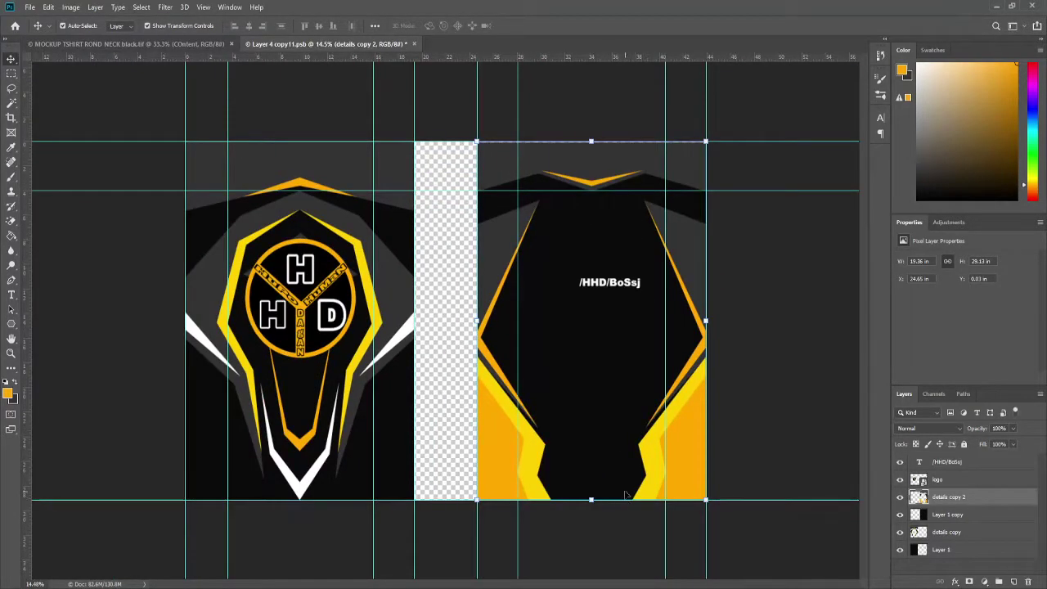
{"action": "left_click_drag", "start_coordinate": [592, 140], "coordinate": [594, 167]}
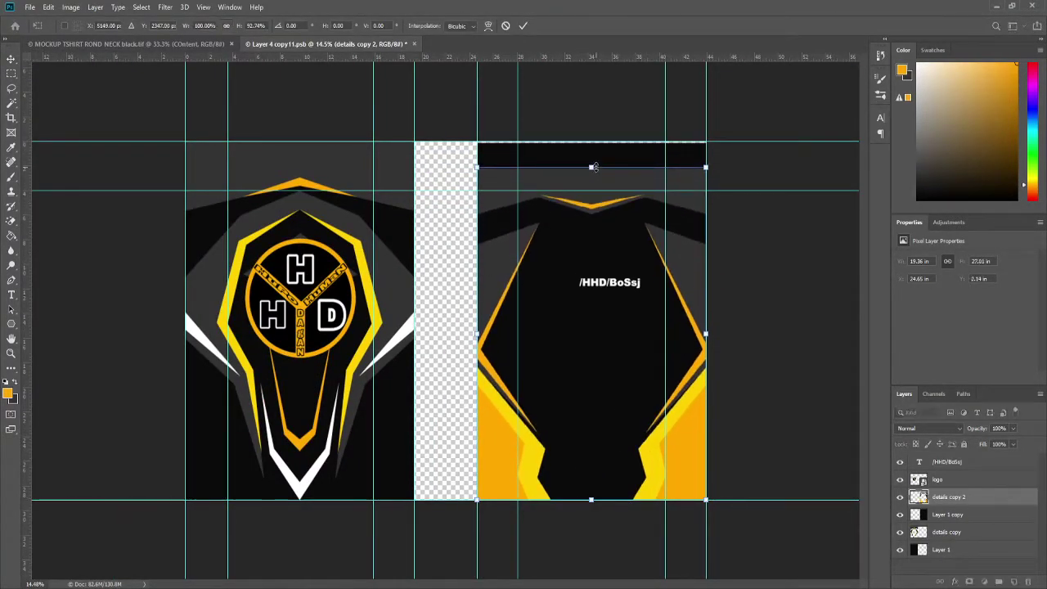
{"action": "key", "text": "Return"}
{"action": "left_click_drag", "start_coordinate": [474, 142], "coordinate": [705, 177]}
{"action": "key", "text": "x"}
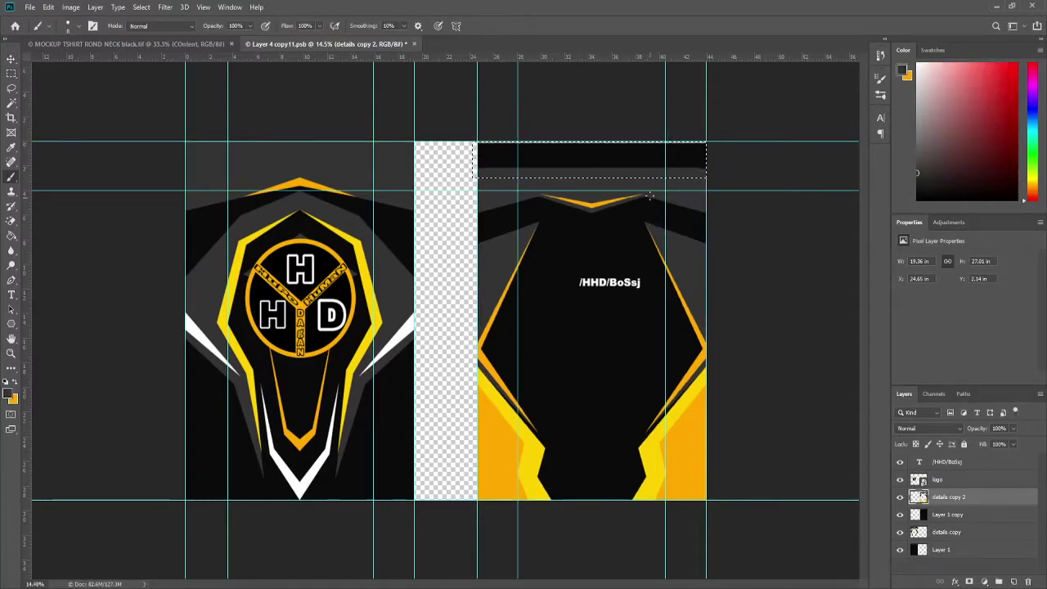
{"action": "key", "text": "b"}
{"action": "left_click_drag", "start_coordinate": [527, 150], "coordinate": [696, 159]}
{"action": "key", "text": "ctrl+d"}
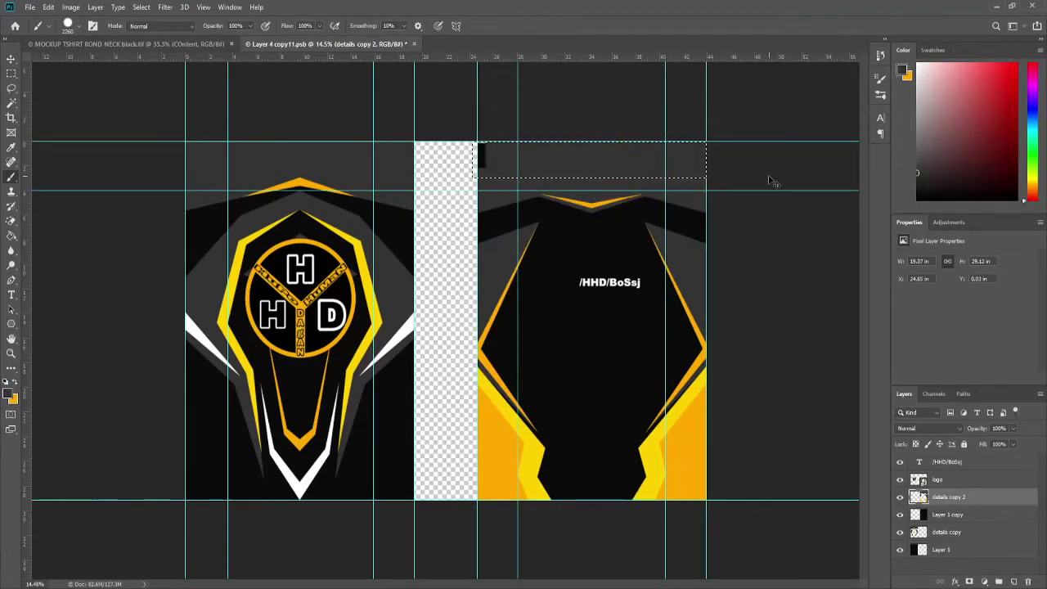
Step: Enlarge the /HHD/BoSsj name to about 183% and raise it
{"action": "key", "text": "v"}
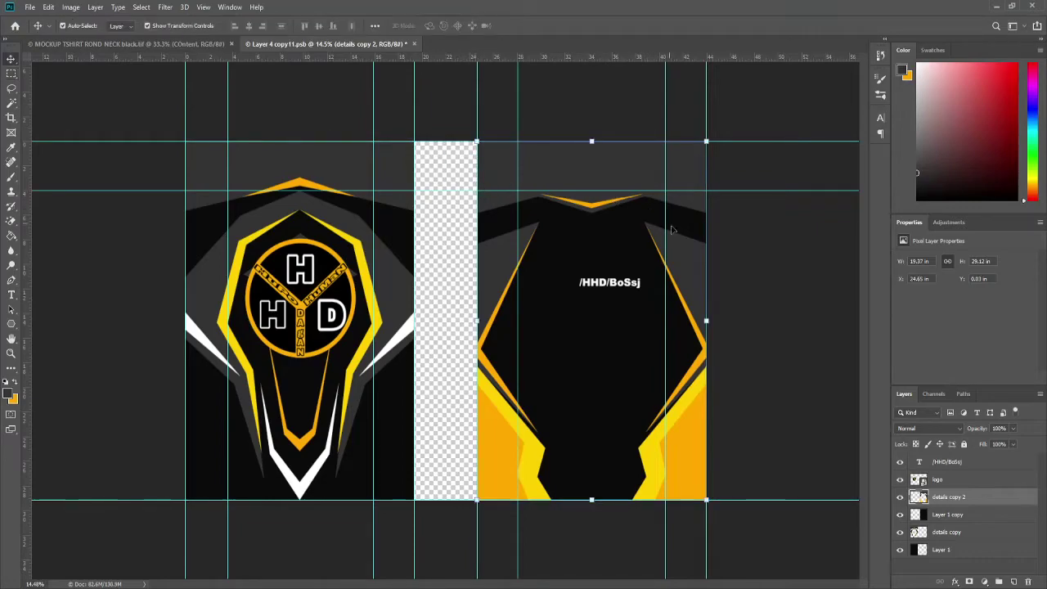
{"action": "left_click", "coordinate": [591, 281]}
{"action": "key", "text": "ctrl+t"}
{"action": "mouse_move", "coordinate": [577, 288]}
{"action": "left_mouse_down"}
{"action": "mouse_move", "coordinate": [526, 291]}
{"action": "mouse_move", "coordinate": [592, 251]}
{"action": "left_mouse_up"}
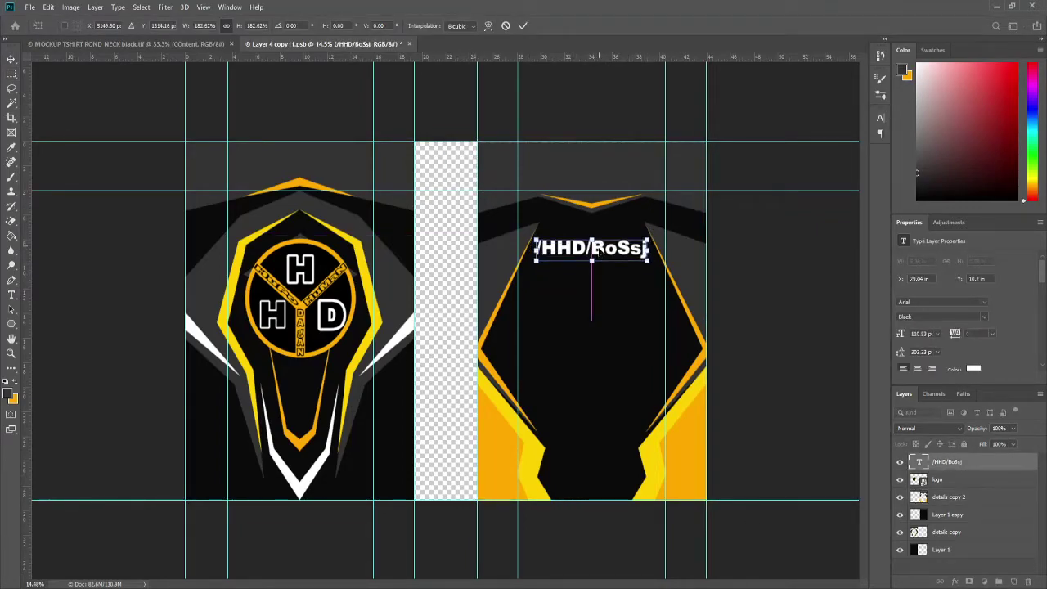
{"action": "key", "text": "Return"}
{"action": "left_click", "coordinate": [937, 479]}
Step: Duplicate the HHD logo and shrink it to about 28% at the back collar
{"action": "key", "text": "ctrl+j"}
{"action": "key", "text": "ctrl+t"}
{"action": "mouse_move", "coordinate": [245, 246]}
{"action": "left_mouse_down"}
{"action": "mouse_move", "coordinate": [458, 270]}
{"action": "mouse_move", "coordinate": [561, 339]}
{"action": "mouse_move", "coordinate": [603, 171]}
{"action": "left_mouse_up"}
{"action": "left_click", "coordinate": [644, 272]}
Step: Save the flat layout and check the result on the jersey mockup
{"action": "key", "text": "ctrl+s"}
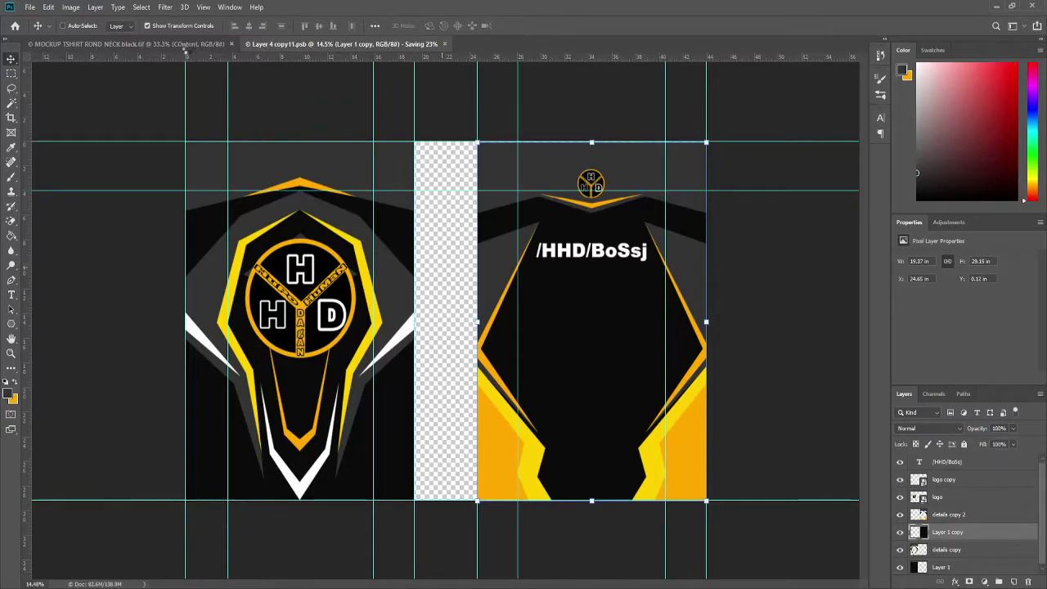
{"action": "left_click", "coordinate": [187, 48]}
{"action": "left_click", "coordinate": [277, 46]}
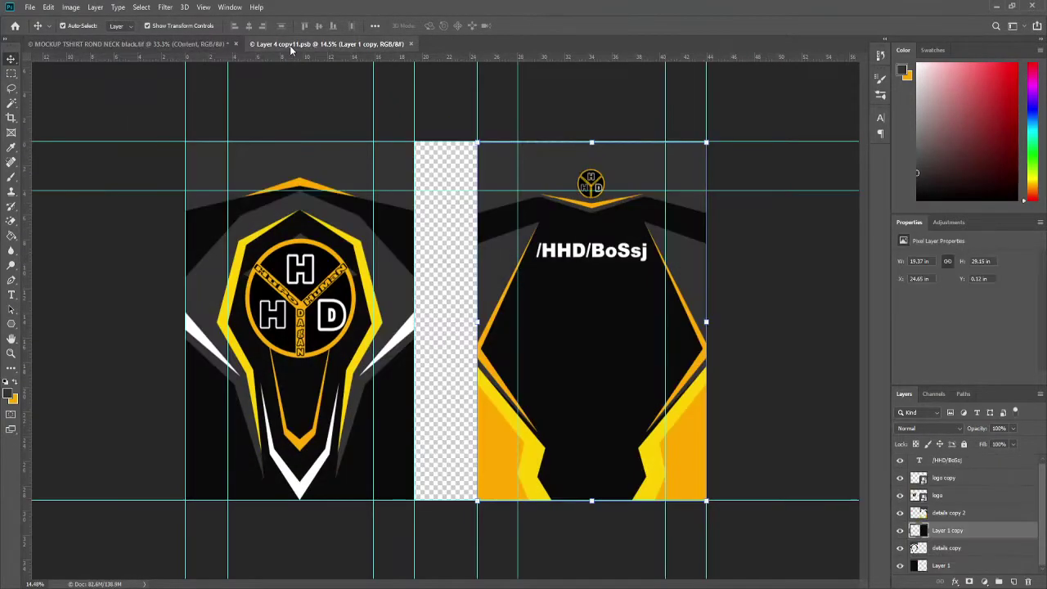
{"action": "left_click", "coordinate": [394, 337]}
Step: Glance at the jersey mockup, then add a new empty layer in the flat layout
{"action": "left_click", "coordinate": [162, 45]}
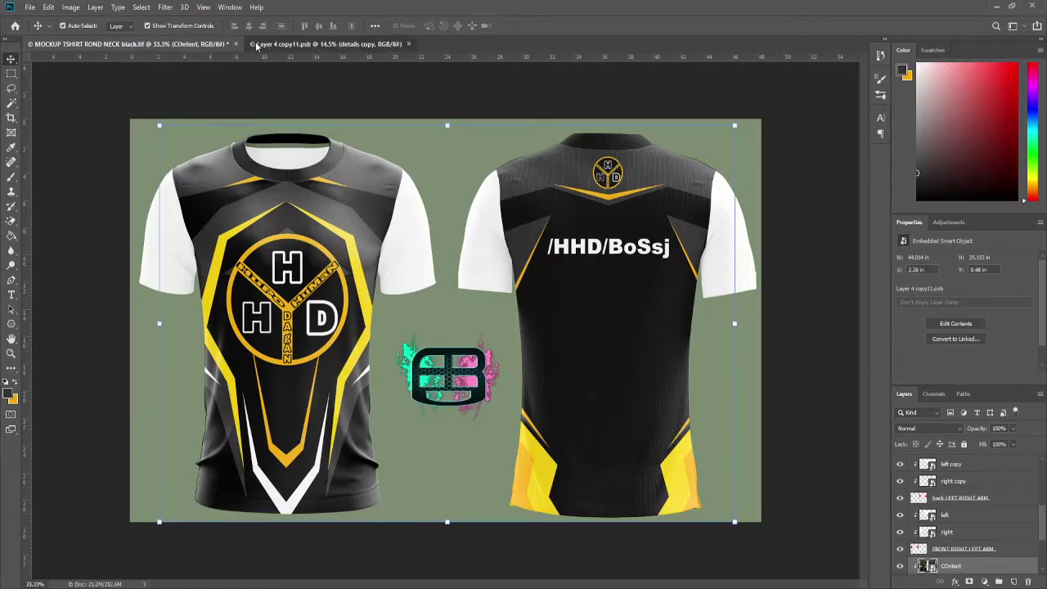
{"action": "left_click", "coordinate": [327, 43]}
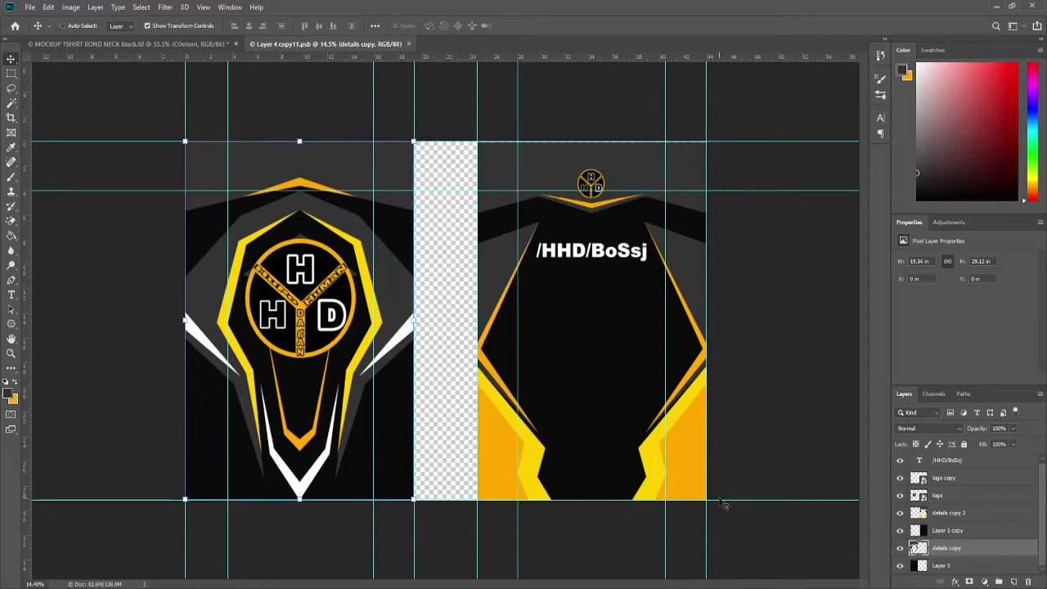
{"action": "key", "text": "ctrl+shift+alt+n"}
{"action": "key", "text": "p"}
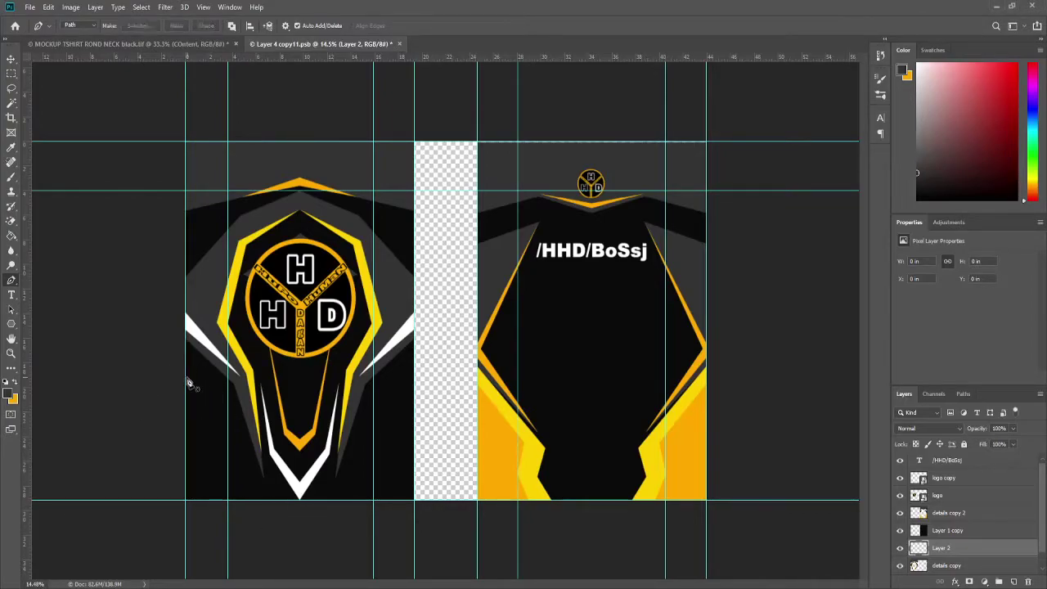
Step: Draw a side panel outline at the front's lower left and fill it yellow
{"action": "left_click", "coordinate": [185, 389]}
{"action": "key", "text": "ctrl+z"}
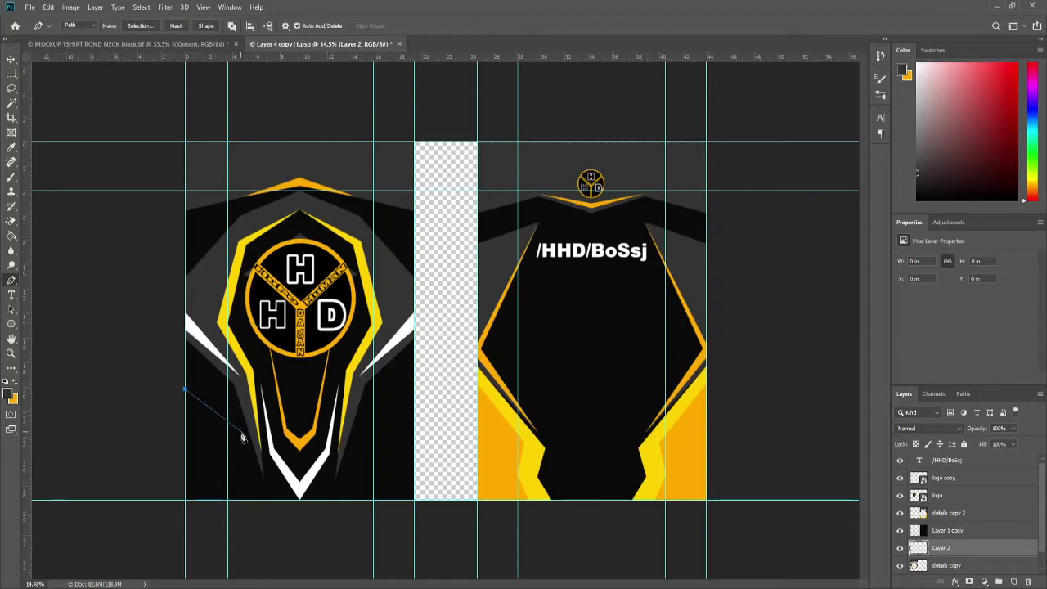
{"action": "left_click", "coordinate": [227, 500]}
{"action": "left_click", "coordinate": [185, 499]}
{"action": "left_click", "coordinate": [185, 389]}
{"action": "key", "text": "ctrl+Return"}
{"action": "key", "text": "u"}
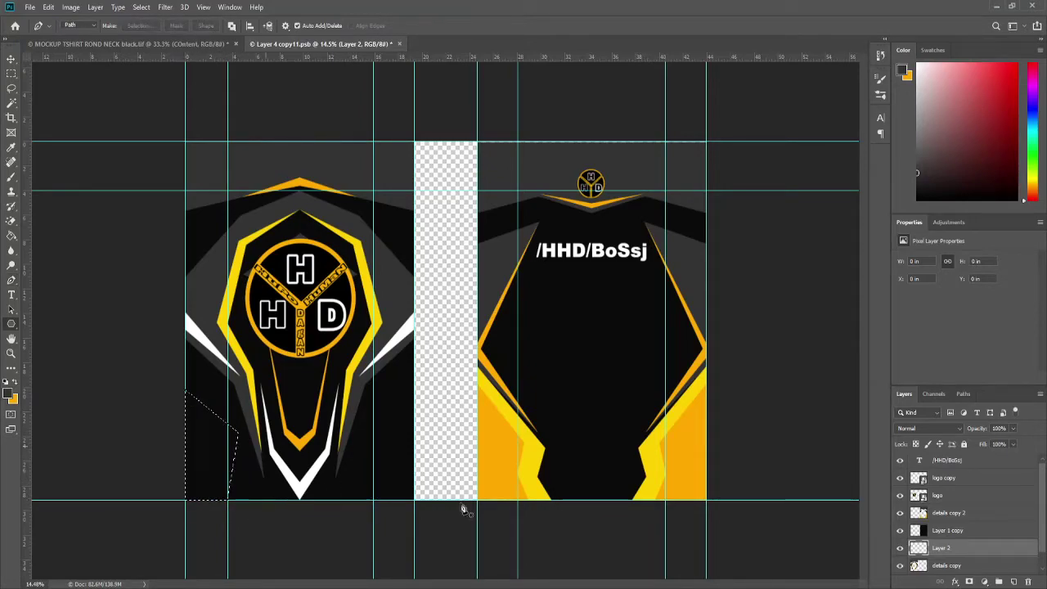
{"action": "key", "text": "i"}
{"action": "left_click", "coordinate": [535, 456]}
{"action": "key", "text": "alt+BackSpace"}
{"action": "key", "text": "ctrl+d"}
Step: Draw a second panel along the yellow panel's edge and fill it orange
{"action": "key", "text": "p"}
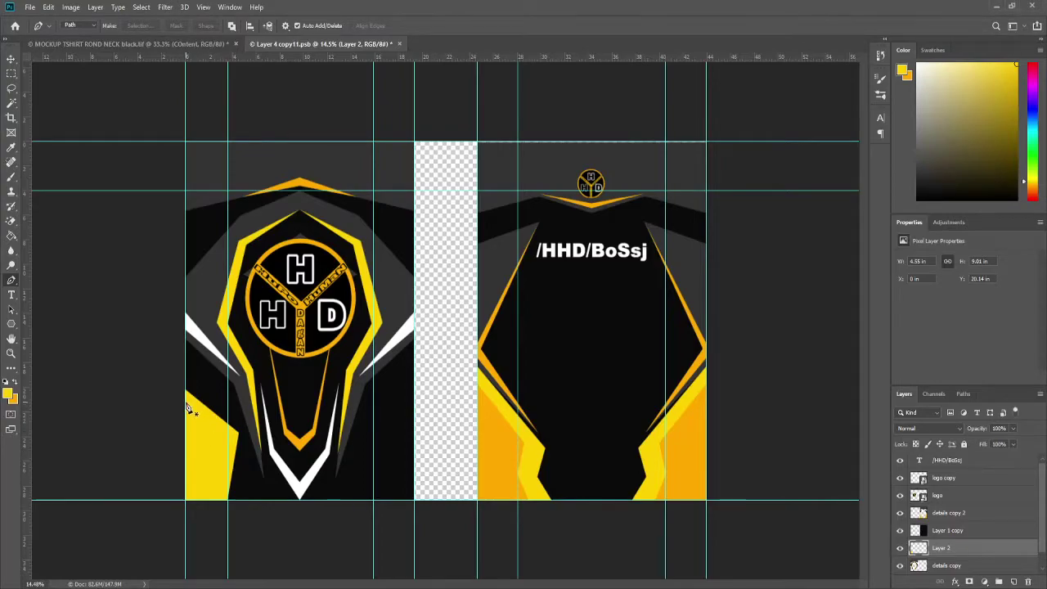
{"action": "left_click", "coordinate": [185, 408]}
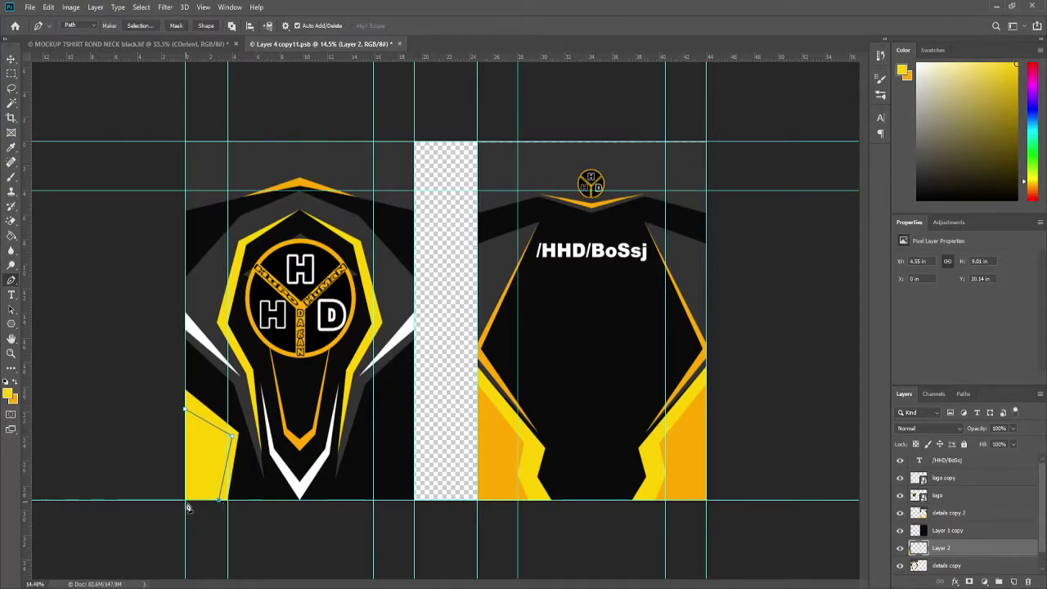
{"action": "key", "text": "ctrl+Return"}
{"action": "key", "text": "i"}
{"action": "left_click", "coordinate": [159, 415]}
{"action": "key", "text": "alt+BackSpace"}
Step: Duplicate the side panel, mirror it horizontally, and move it to the front's lower right
{"action": "key", "text": "ctrl+j"}
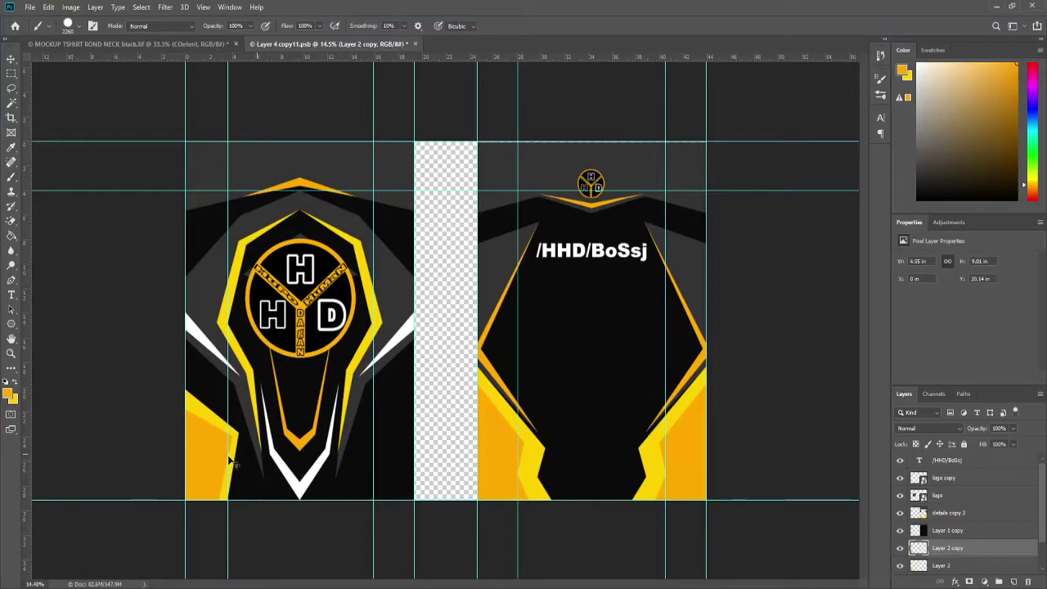
{"action": "key", "text": "ctrl+t"}
{"action": "left_click_drag", "start_coordinate": [265, 442], "coordinate": [386, 467]}
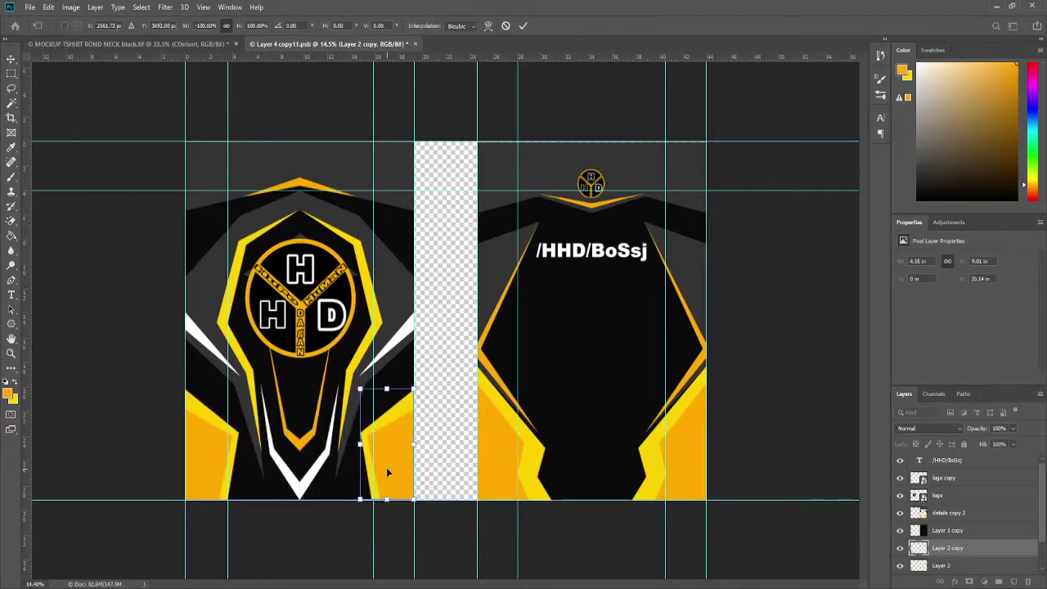
{"action": "key", "text": "Return"}
Step: Save the flat layout and view the new side panels on the jersey mockup
{"action": "key", "text": "b"}
{"action": "key", "text": "v"}
{"action": "key", "text": "ctrl+s"}
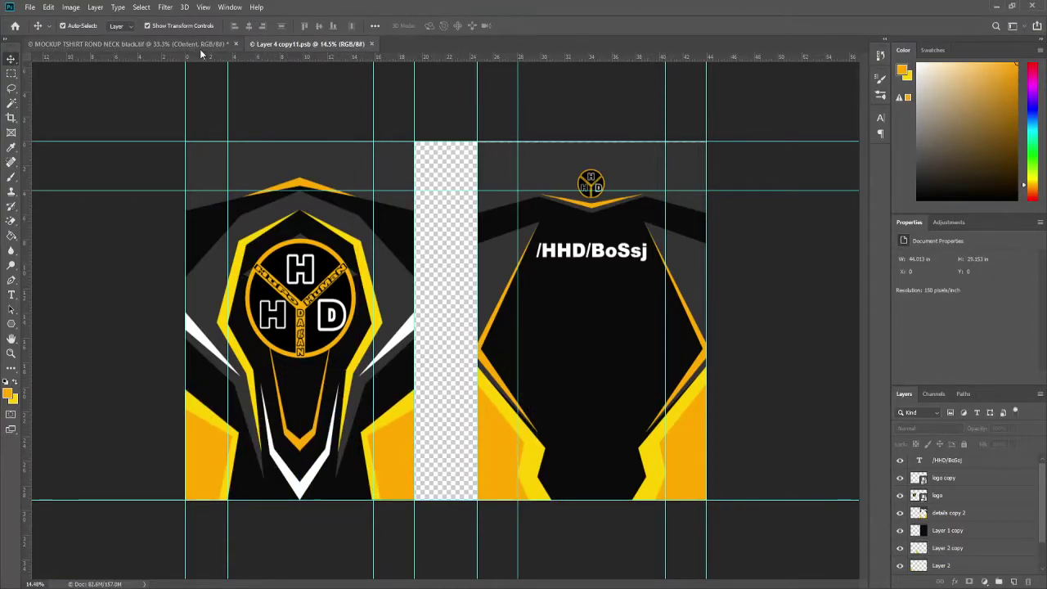
{"action": "left_click", "coordinate": [200, 49]}
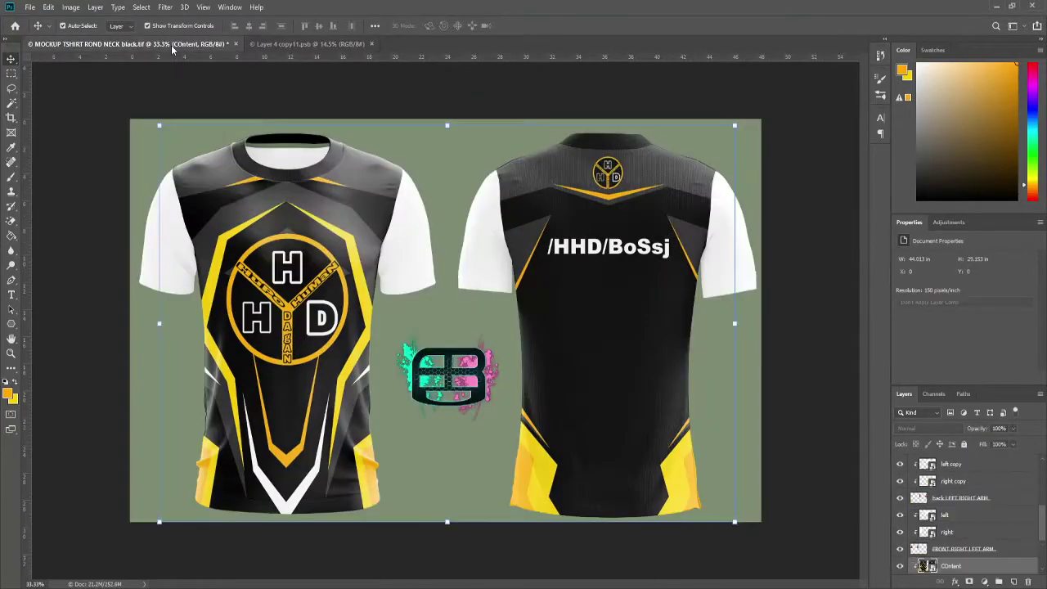
Step: Flip between the MOCKUP and Layer 4 copy11.psb tabs, ending on the flat layout
{"action": "left_click", "coordinate": [264, 45]}
{"action": "left_click", "coordinate": [157, 46]}
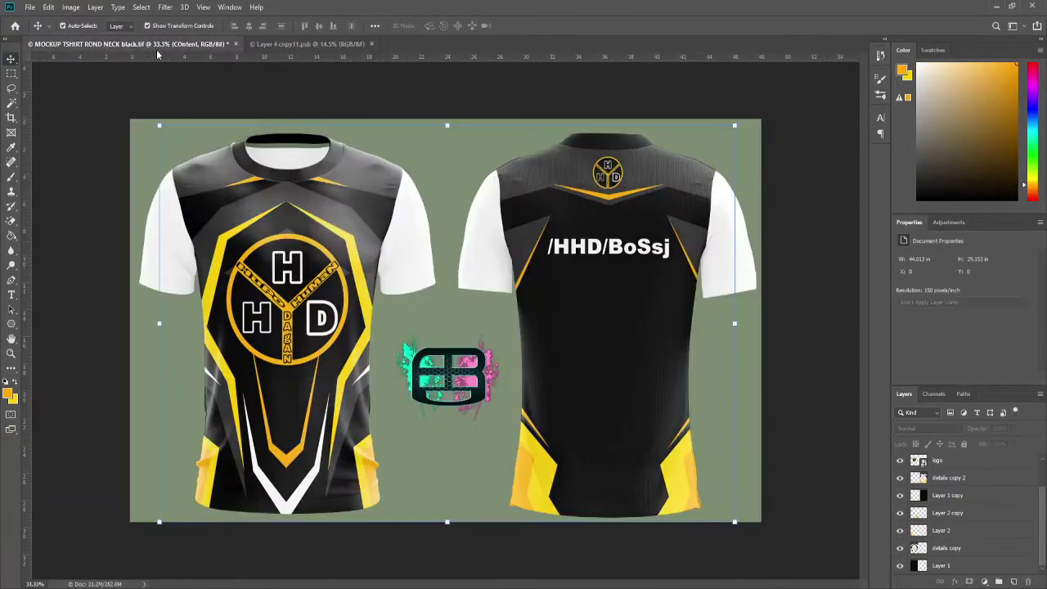
{"action": "left_click", "coordinate": [348, 43]}
{"action": "left_click", "coordinate": [185, 46]}
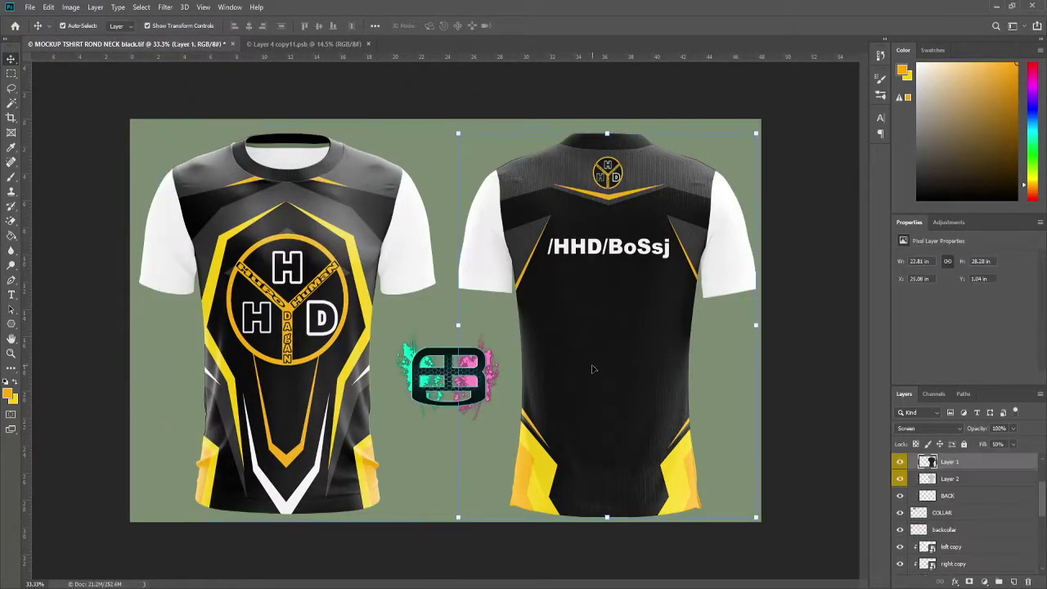
{"action": "left_click", "coordinate": [283, 47]}
{"action": "left_click", "coordinate": [206, 47]}
{"action": "left_click", "coordinate": [261, 46]}
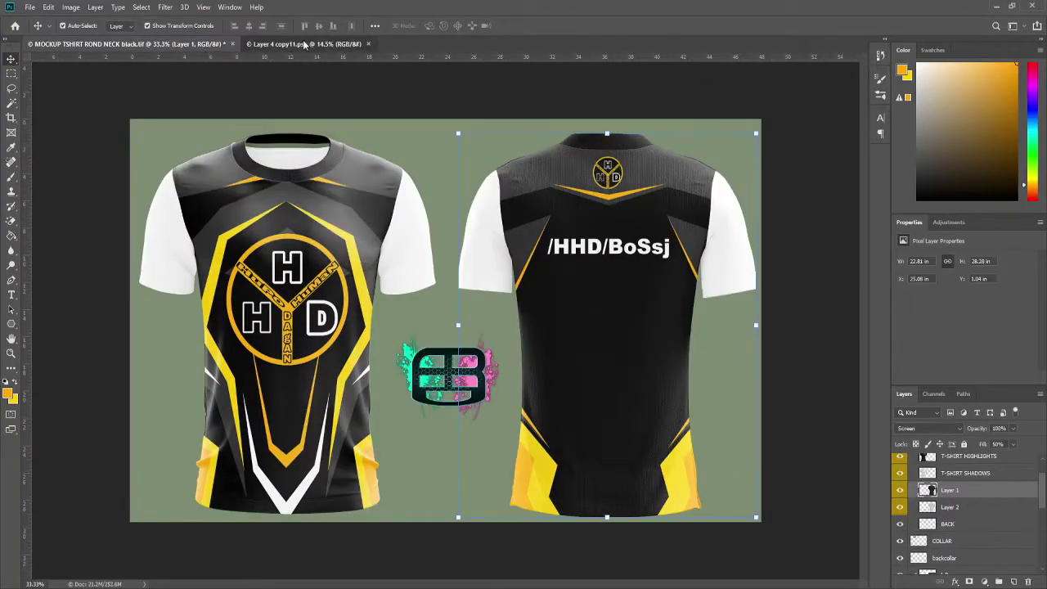
{"action": "left_click", "coordinate": [214, 49]}
{"action": "left_click", "coordinate": [271, 45]}
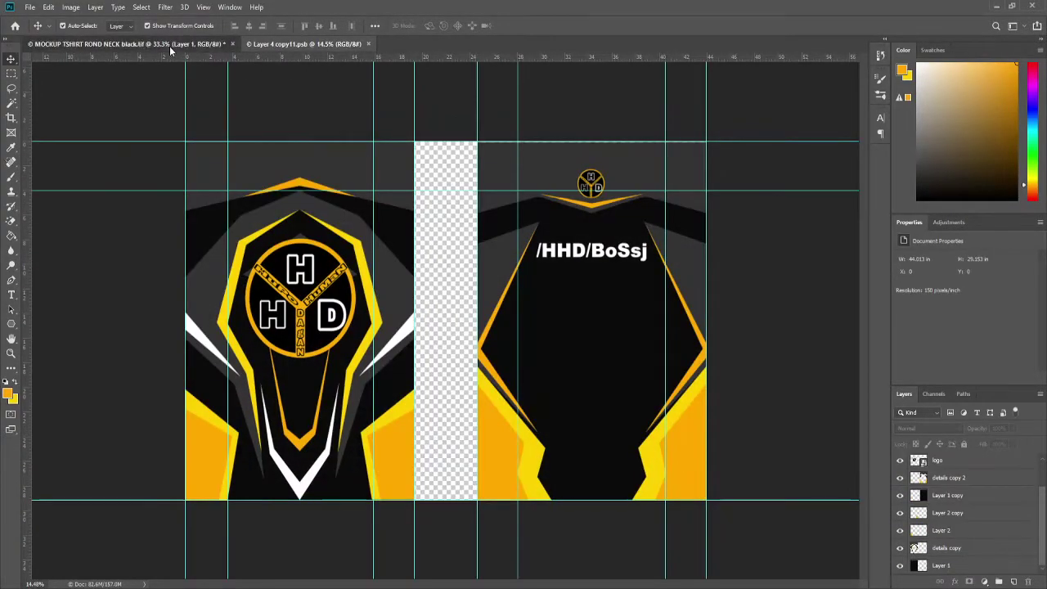
{"action": "left_click", "coordinate": [170, 46]}
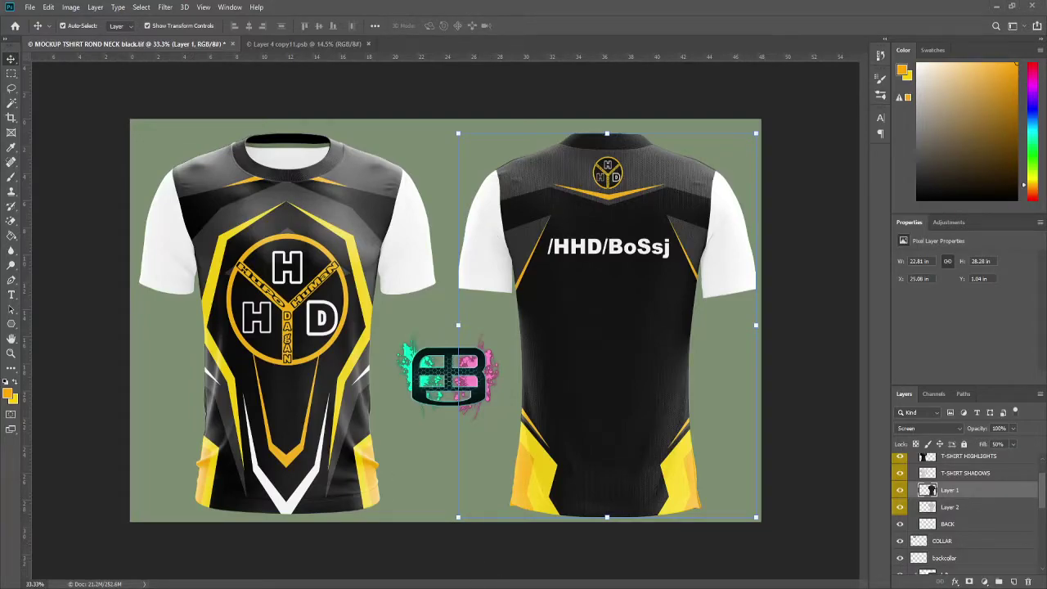
{"action": "key", "text": "ctrl+Tab"}
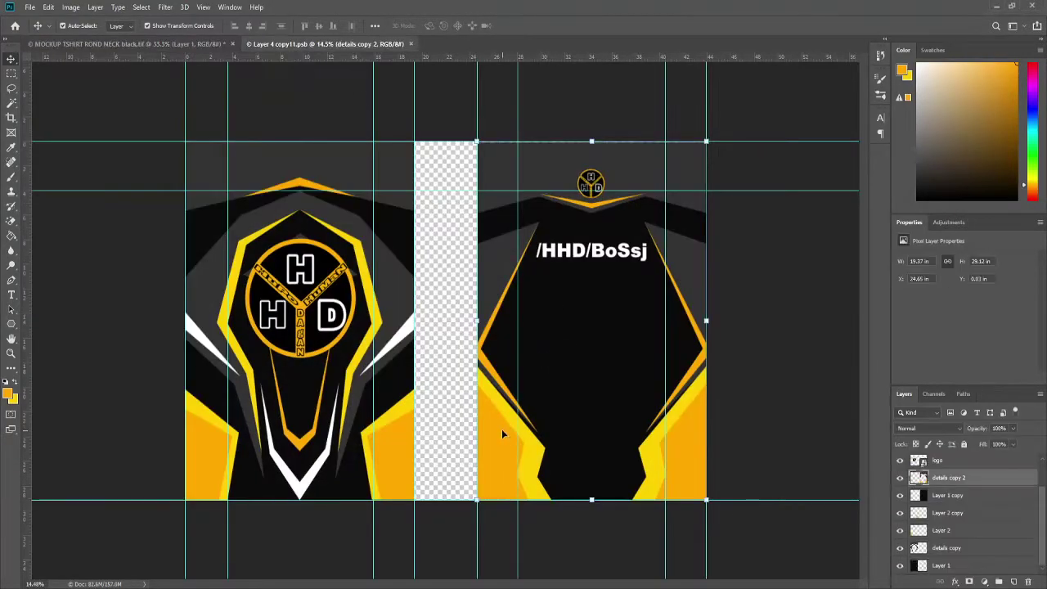
Step: Narrow the back panel graphics from both sides, save, and check the mockup
{"action": "key", "text": "ctrl+t"}
{"action": "left_click_drag", "start_coordinate": [706, 320], "coordinate": [679, 319]}
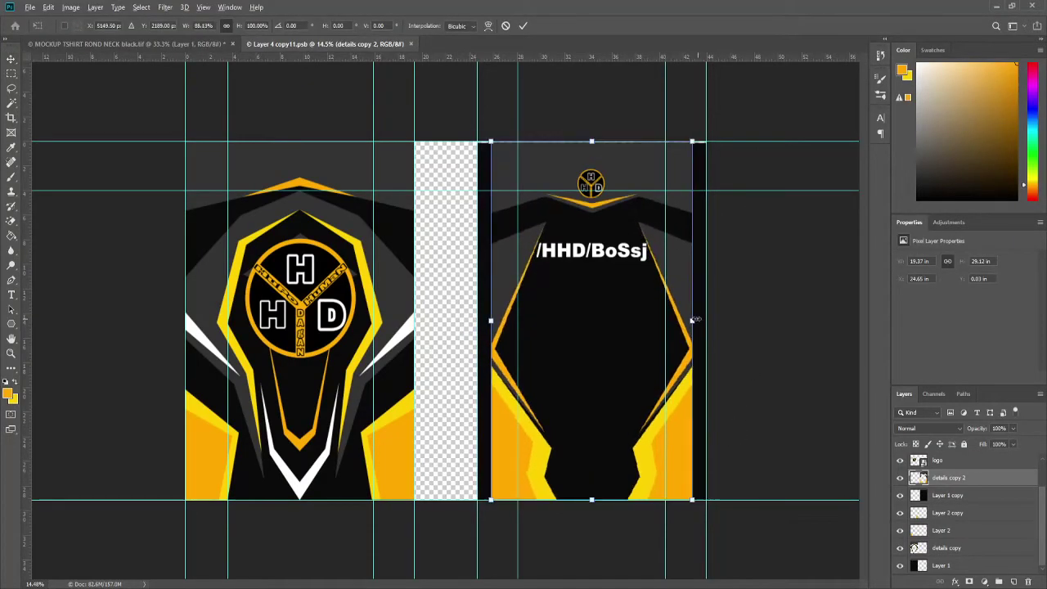
{"action": "key", "text": "Return"}
{"action": "key", "text": "ctrl+s"}
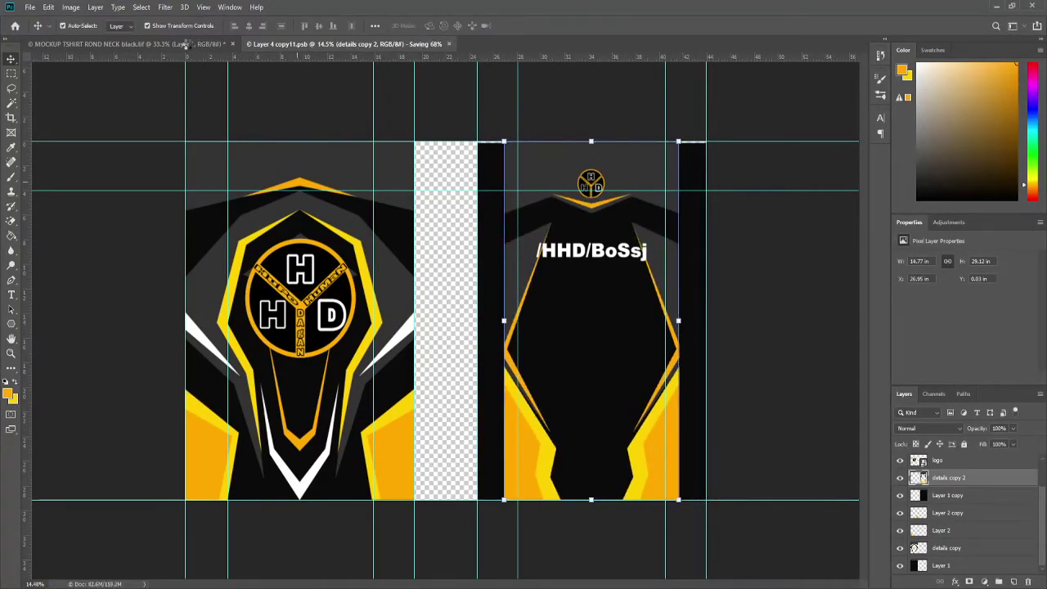
{"action": "left_click", "coordinate": [187, 43]}
{"action": "key", "text": "ctrl+Tab"}
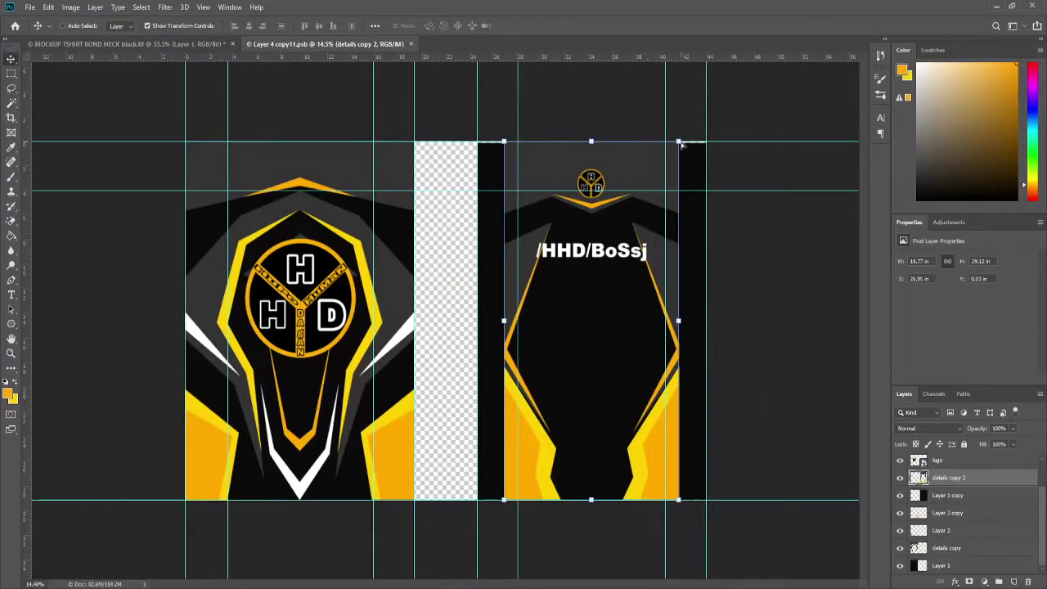
Step: Pull the back graphics' top corners outward so they taper wider at the top, and save
{"action": "left_click_drag", "start_coordinate": [679, 142], "coordinate": [706, 141]}
{"action": "left_click_drag", "start_coordinate": [504, 141], "coordinate": [477, 142]}
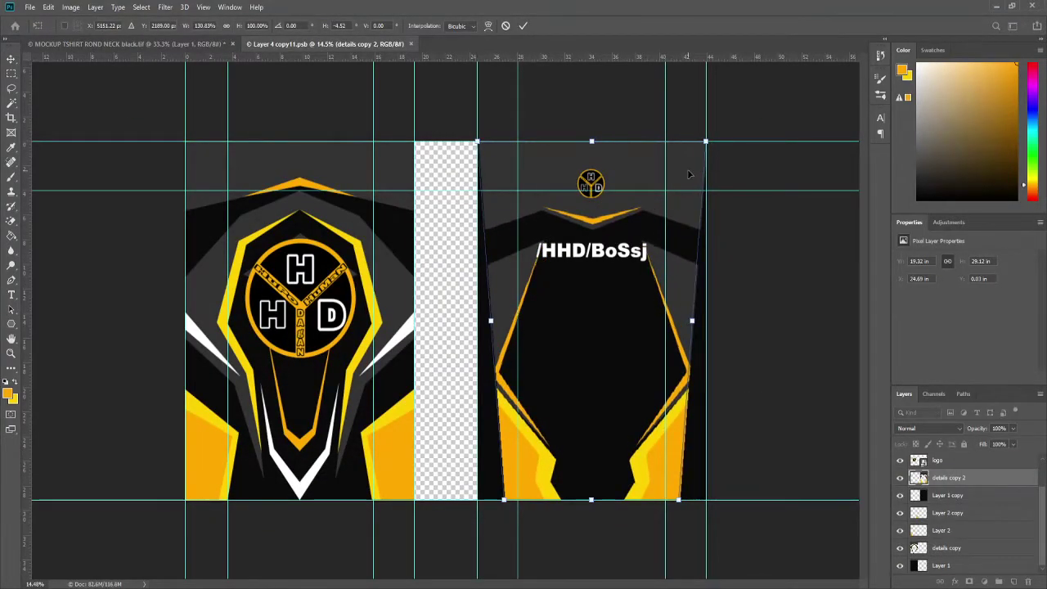
{"action": "key", "text": "Return"}
{"action": "key", "text": "ctrl+s"}
{"action": "left_click", "coordinate": [160, 44]}
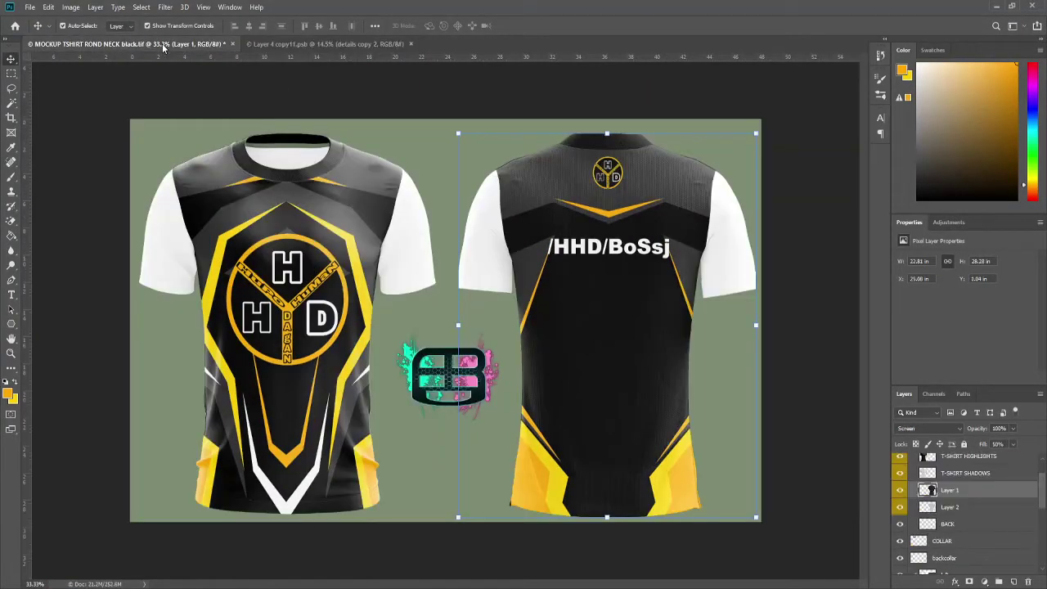
Step: Nudge the /HHD/BoSsj text slightly higher, save, and check it on the mockup
{"action": "left_click", "coordinate": [328, 44]}
{"action": "left_click_drag", "start_coordinate": [595, 276], "coordinate": [602, 278]}
{"action": "key", "text": "ctrl+s"}
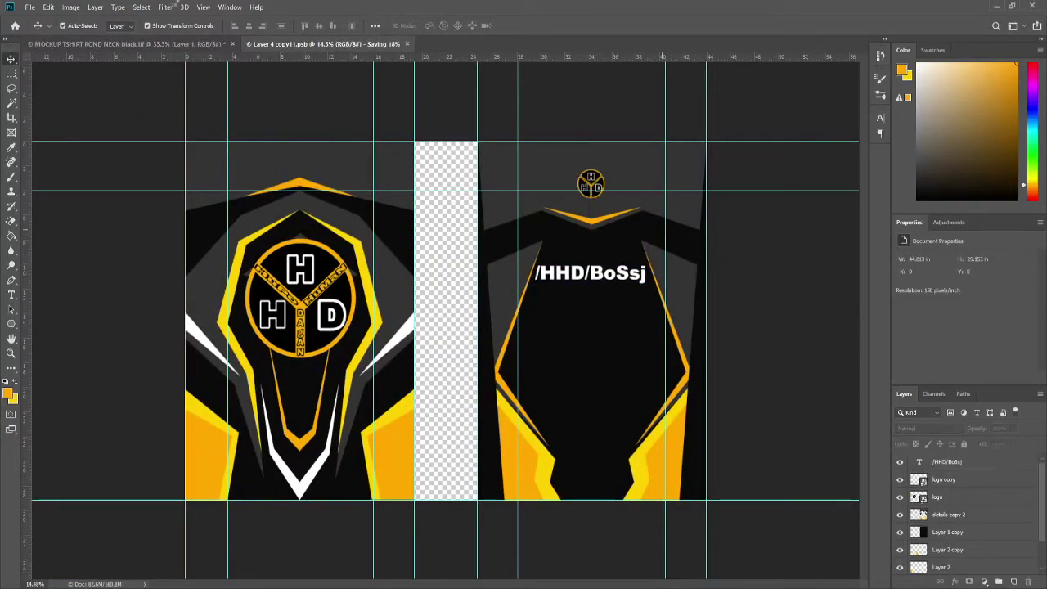
{"action": "left_click", "coordinate": [163, 44]}
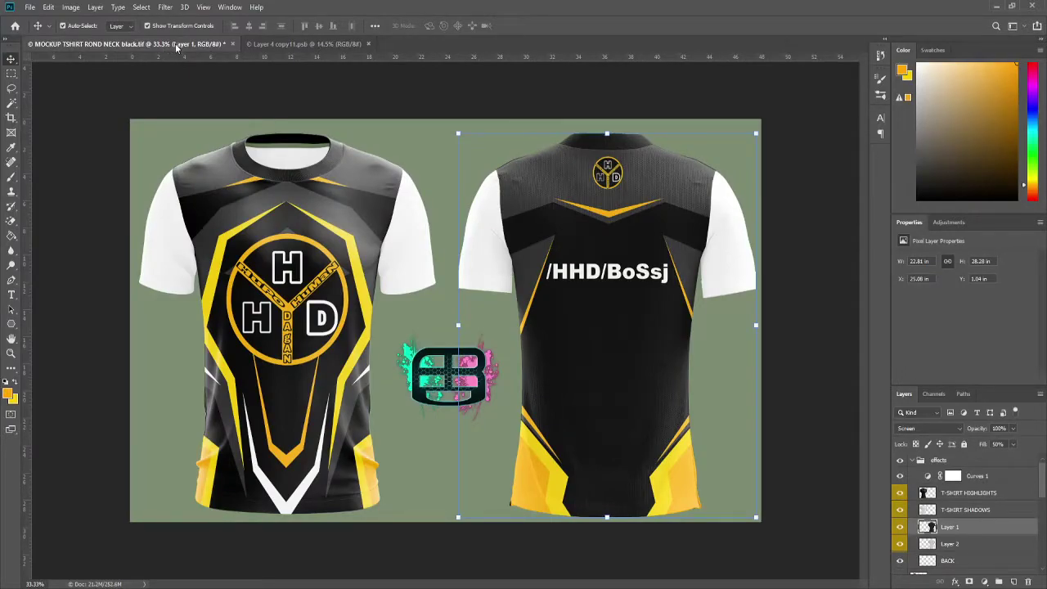
Step: Select the front panel layers and combine them into one smart object
{"action": "left_click", "coordinate": [327, 45]}
{"action": "scroll", "coordinate": [523, 243], "scroll_direction": "up", "scroll_amount": 3}
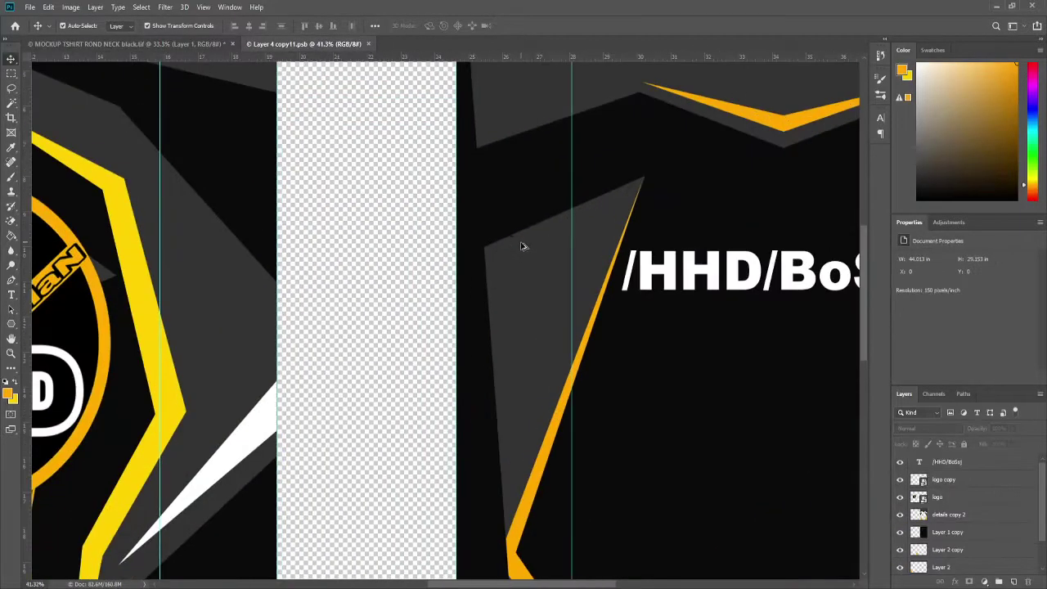
{"action": "left_click", "coordinate": [964, 515]}
{"action": "left_click", "coordinate": [947, 550]}
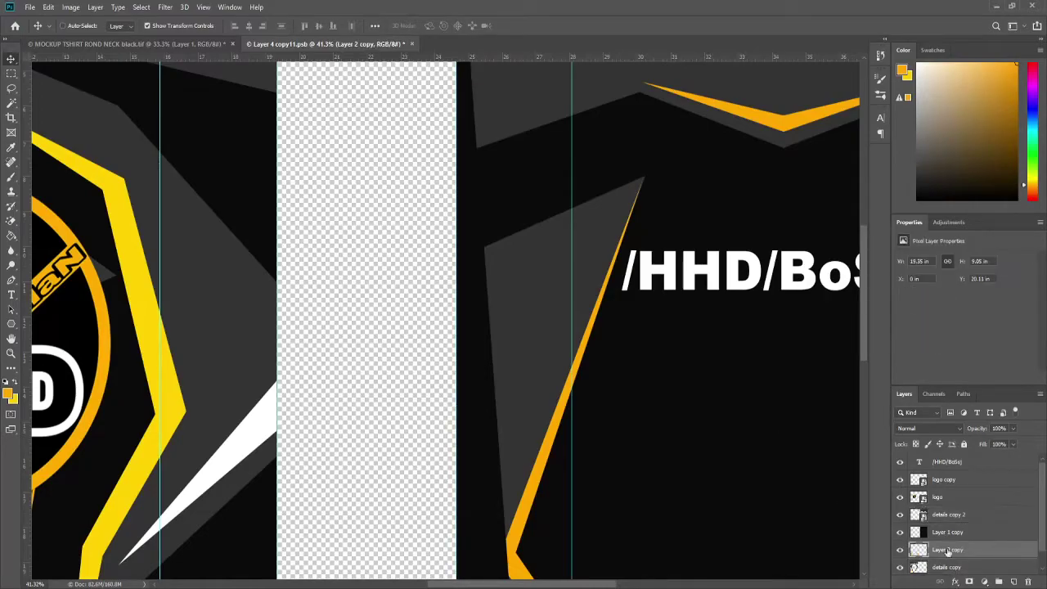
{"action": "left_click", "coordinate": [949, 567], "text": "shift"}
{"action": "key", "text": "ctrl+minus"}
{"action": "key", "text": "ctrl+minus"}
{"action": "key", "text": "ctrl+minus"}
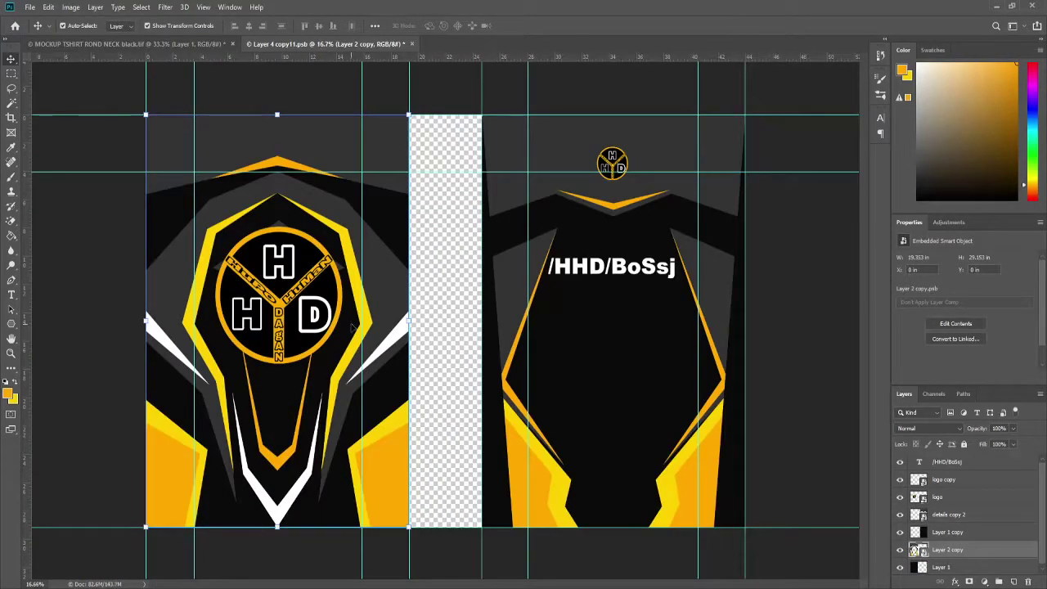
Step: Pull the front artwork's bottom-left corner inward, after discarding two trial distortions
{"action": "key", "text": "ctrl+t"}
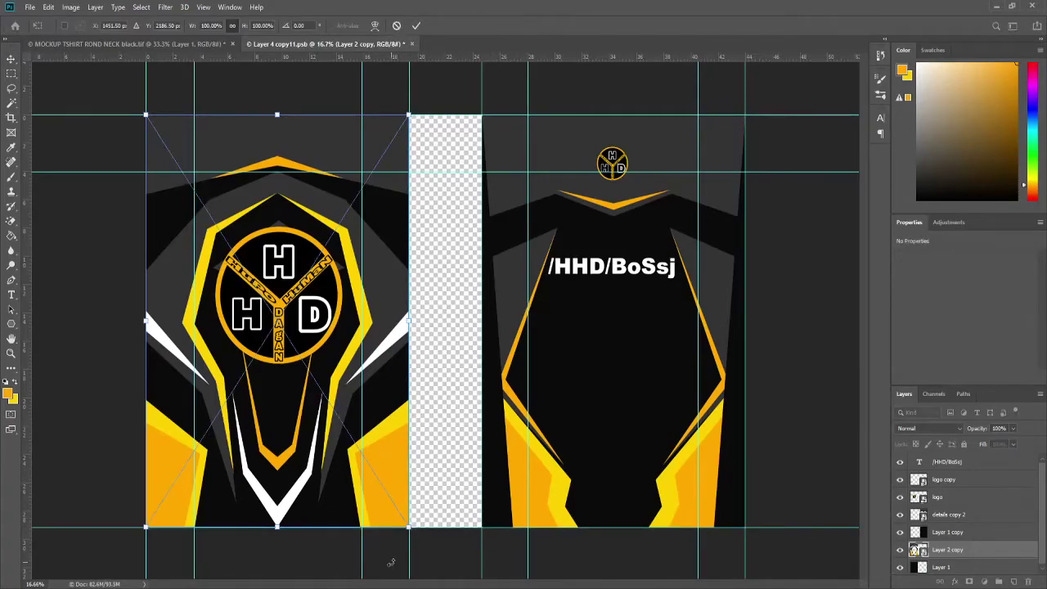
{"action": "scroll", "coordinate": [391, 562], "scroll_direction": "up", "scroll_amount": 3}
{"action": "scroll", "coordinate": [451, 502], "scroll_direction": "down", "scroll_amount": 2}
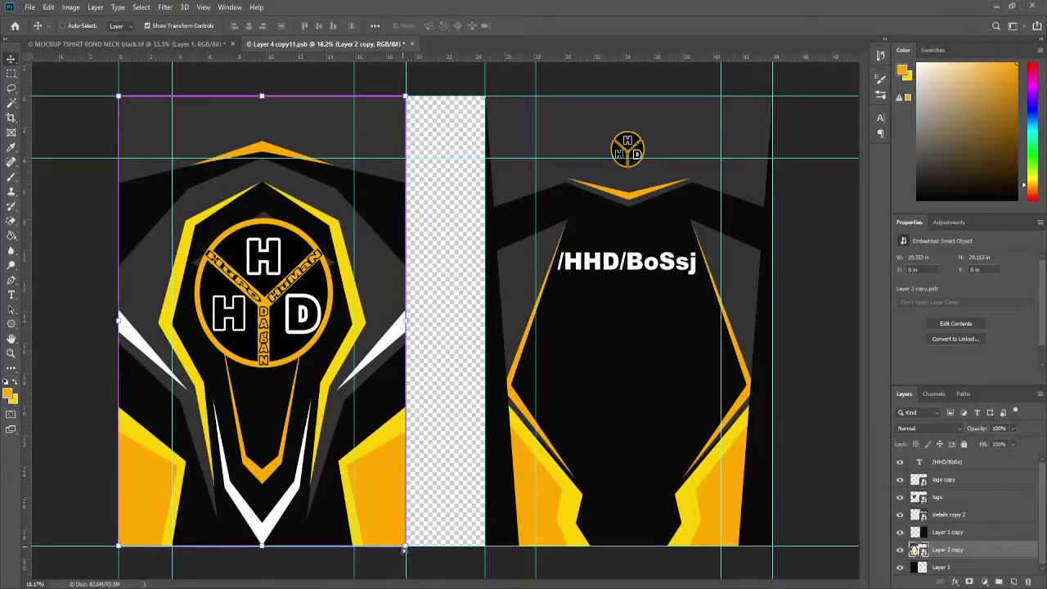
{"action": "left_click_drag", "start_coordinate": [421, 557], "coordinate": [386, 556]}
{"action": "key", "text": "Escape"}
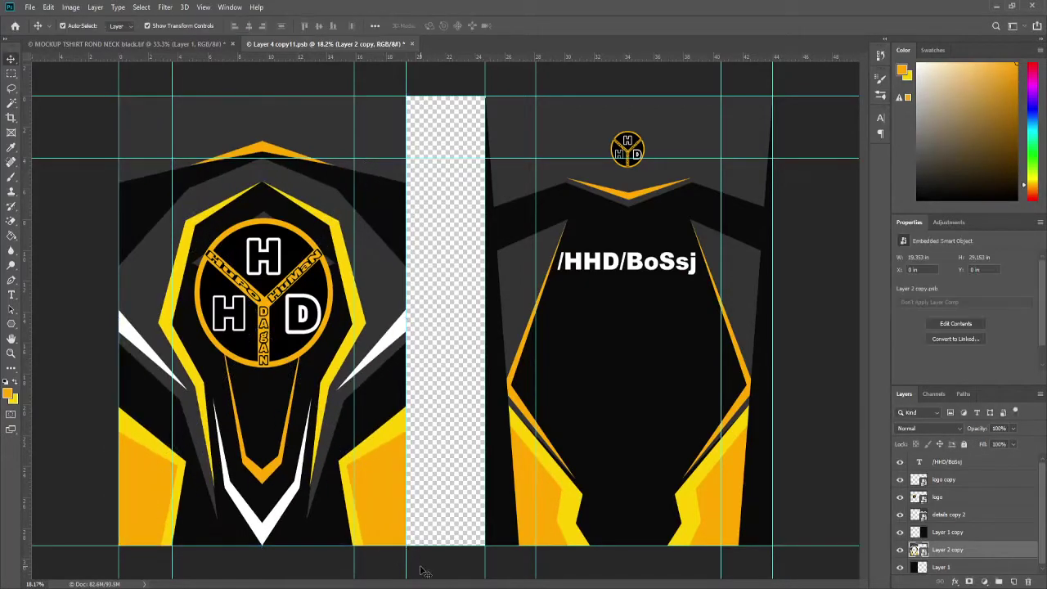
{"action": "key", "text": "ctrl+t"}
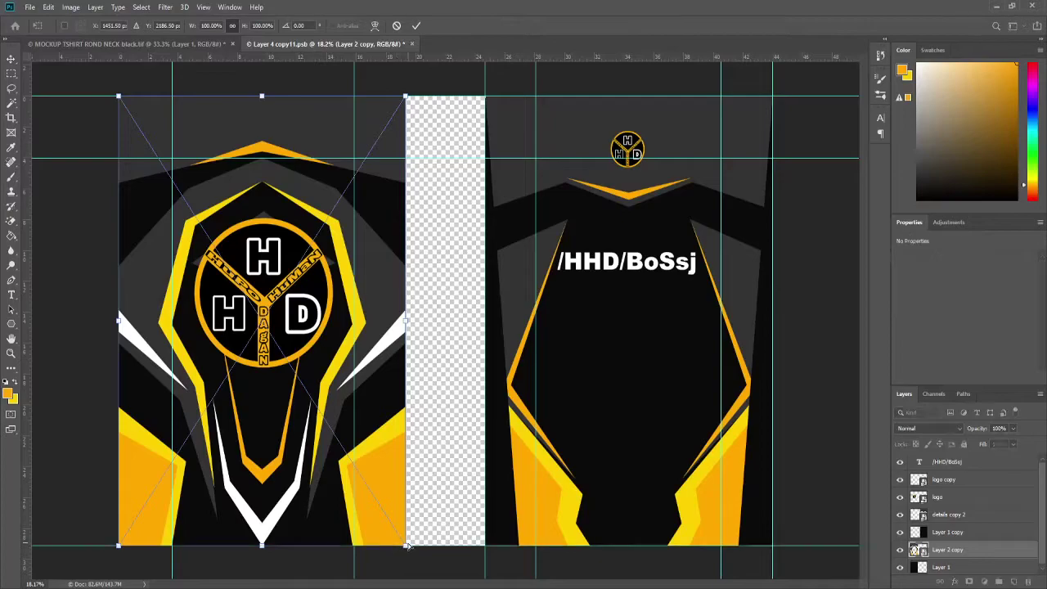
{"action": "scroll", "coordinate": [404, 546], "scroll_direction": "up", "scroll_amount": 2}
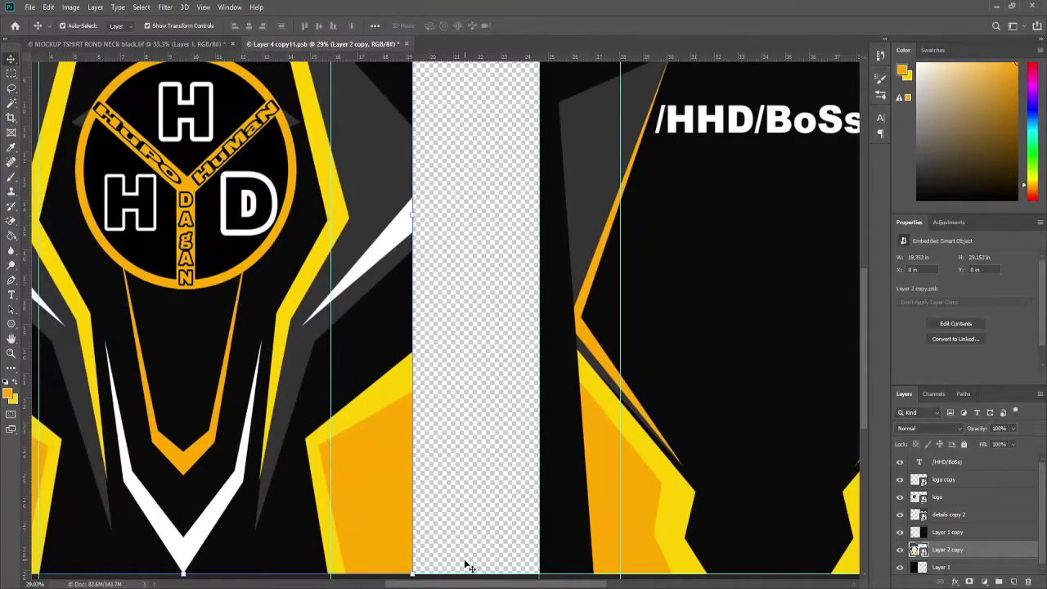
{"action": "left_click_drag", "start_coordinate": [412, 573], "coordinate": [381, 576]}
{"action": "scroll", "coordinate": [382, 576], "scroll_direction": "down", "scroll_amount": 2}
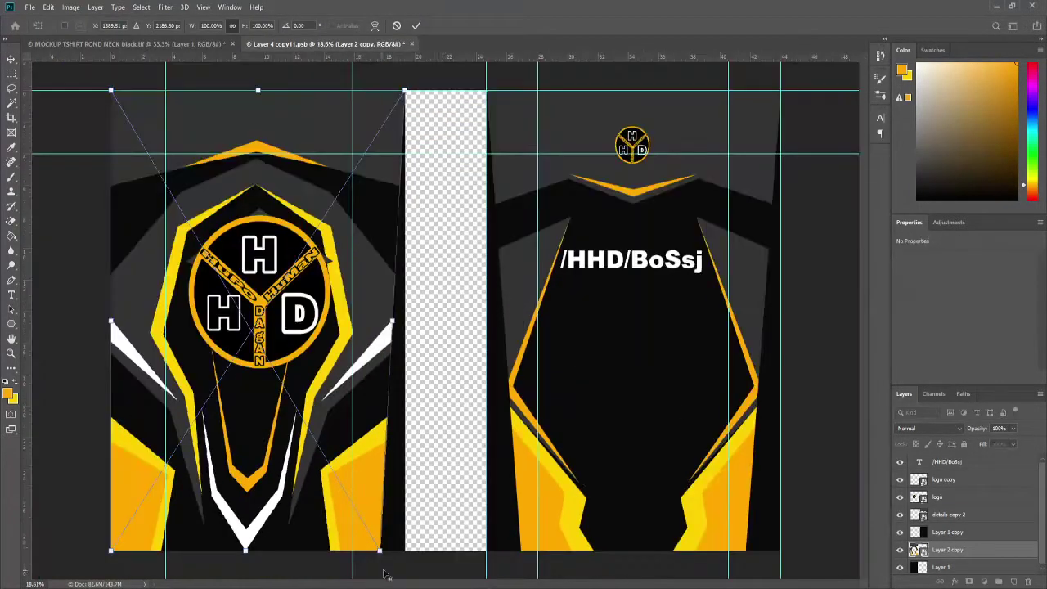
{"action": "key", "text": "Escape"}
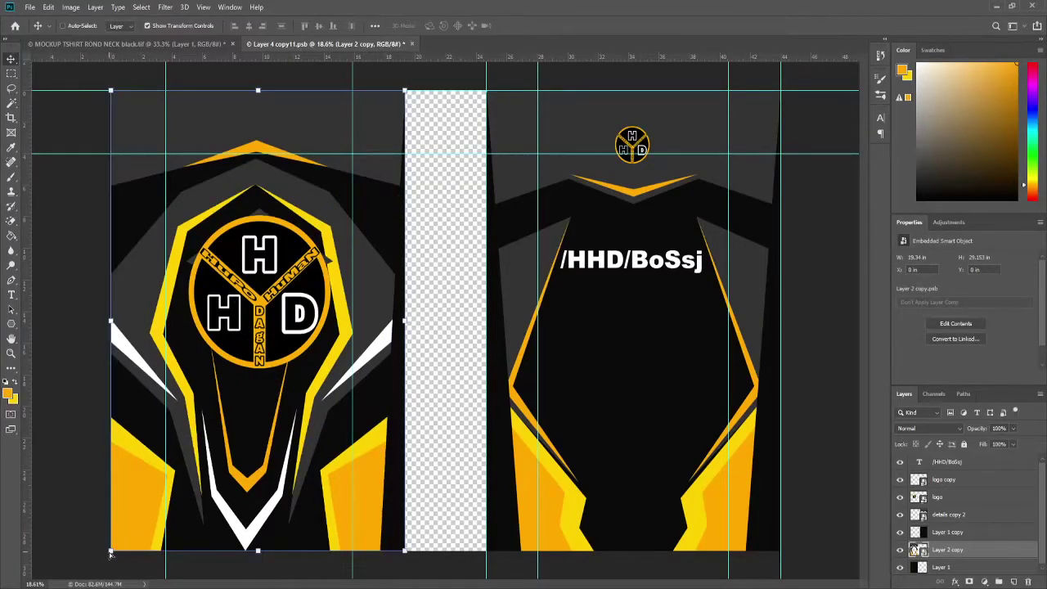
{"action": "left_click_drag", "start_coordinate": [110, 554], "coordinate": [132, 554]}
{"action": "key", "text": "Return"}
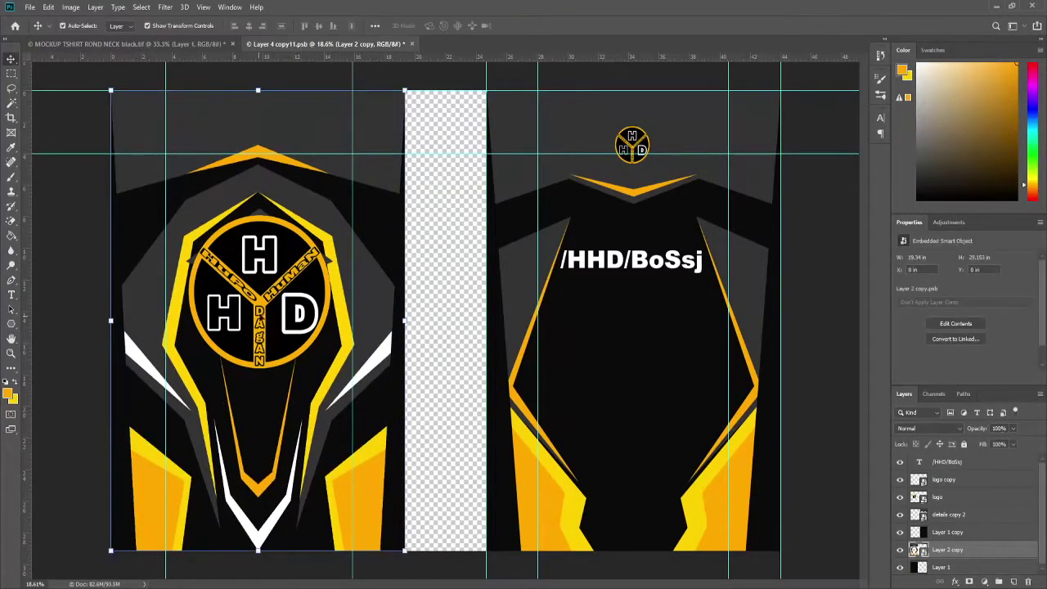
Step: Shrink the front HHD logo around its centre, save, and view it on the mockup
{"action": "left_click", "coordinate": [938, 496]}
{"action": "key", "text": "ctrl+t"}
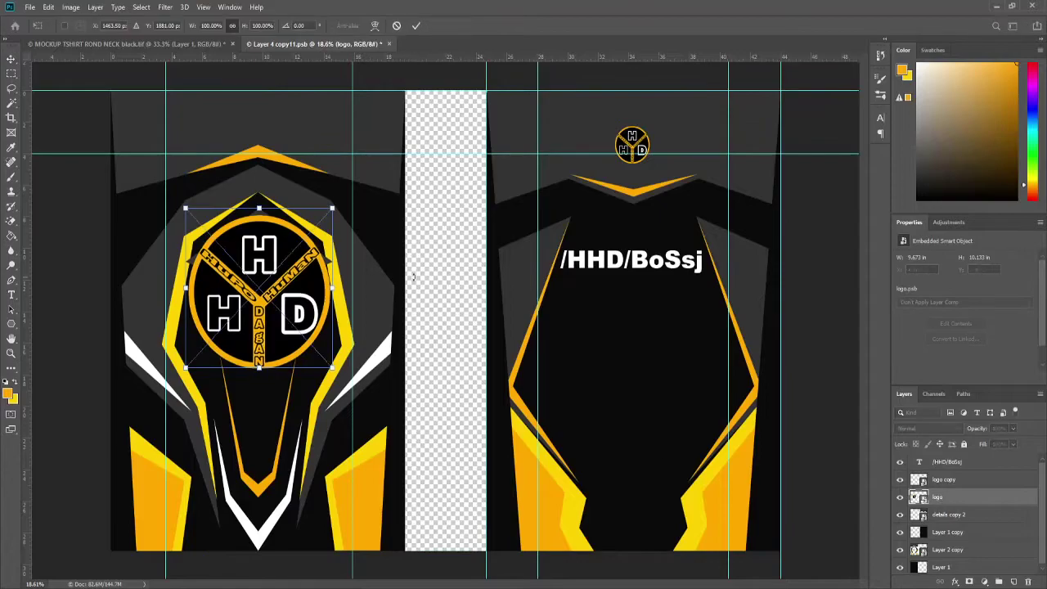
{"action": "left_click_drag", "start_coordinate": [186, 209], "coordinate": [199, 225]}
{"action": "key", "text": "Return"}
{"action": "key", "text": "ctrl+s"}
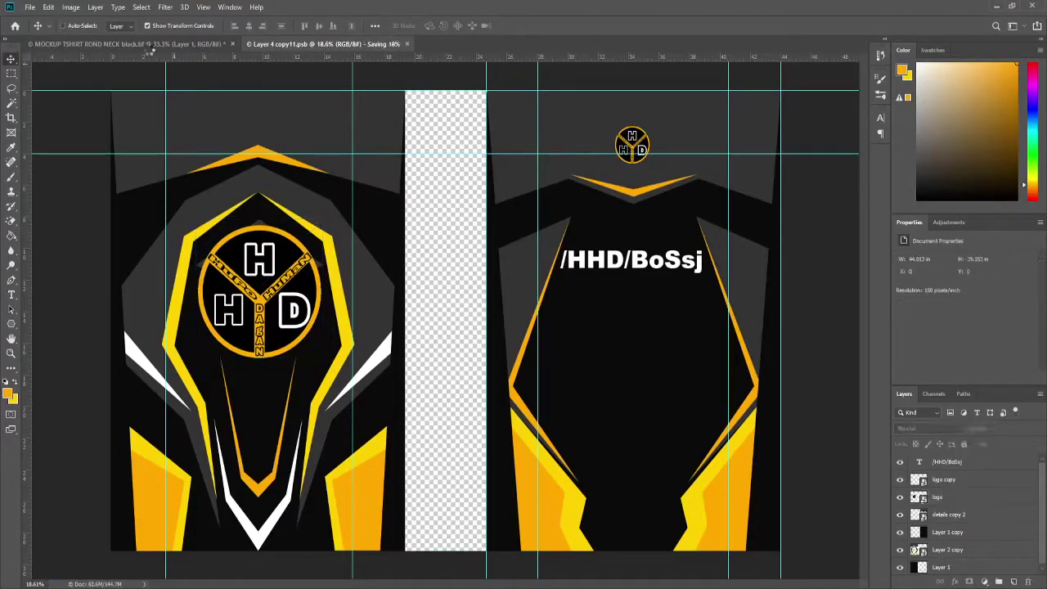
{"action": "left_click", "coordinate": [150, 44]}
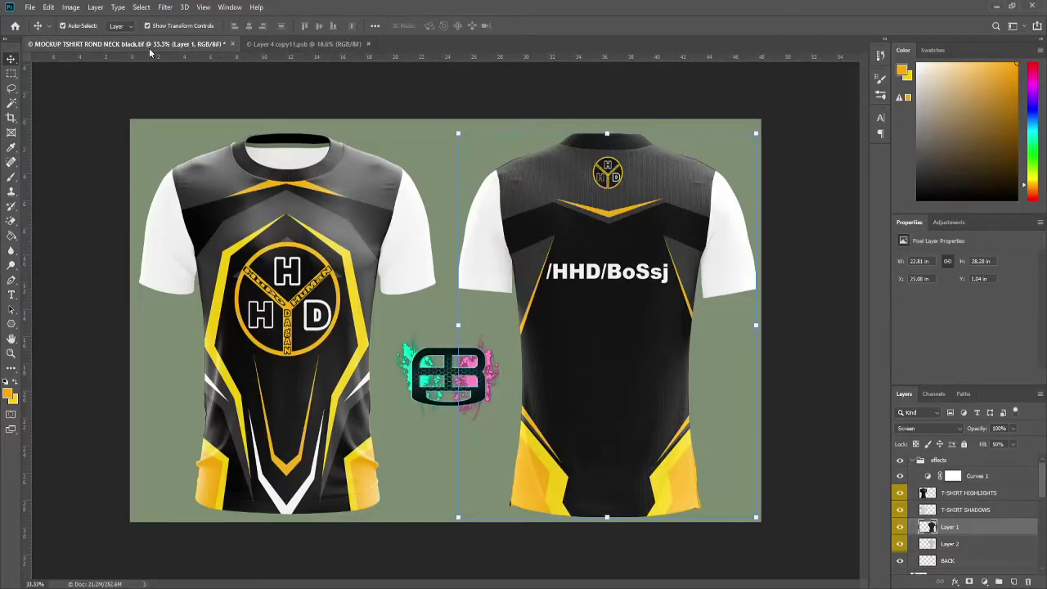
Step: Return to the flat layout and close the Layer 4 copy11.psb document
{"action": "left_click", "coordinate": [303, 44]}
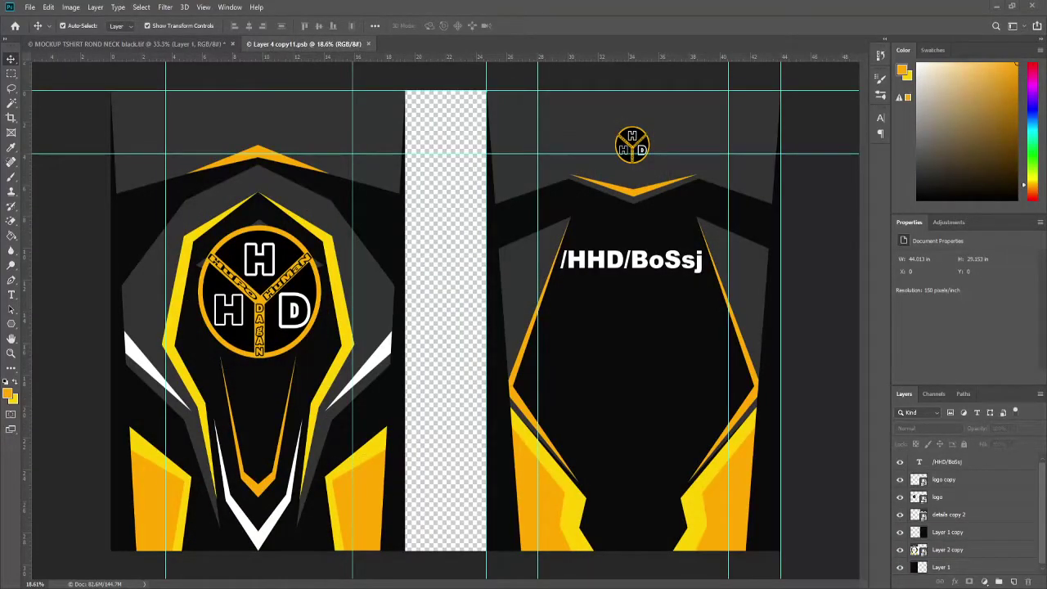
{"action": "left_click", "coordinate": [222, 147]}
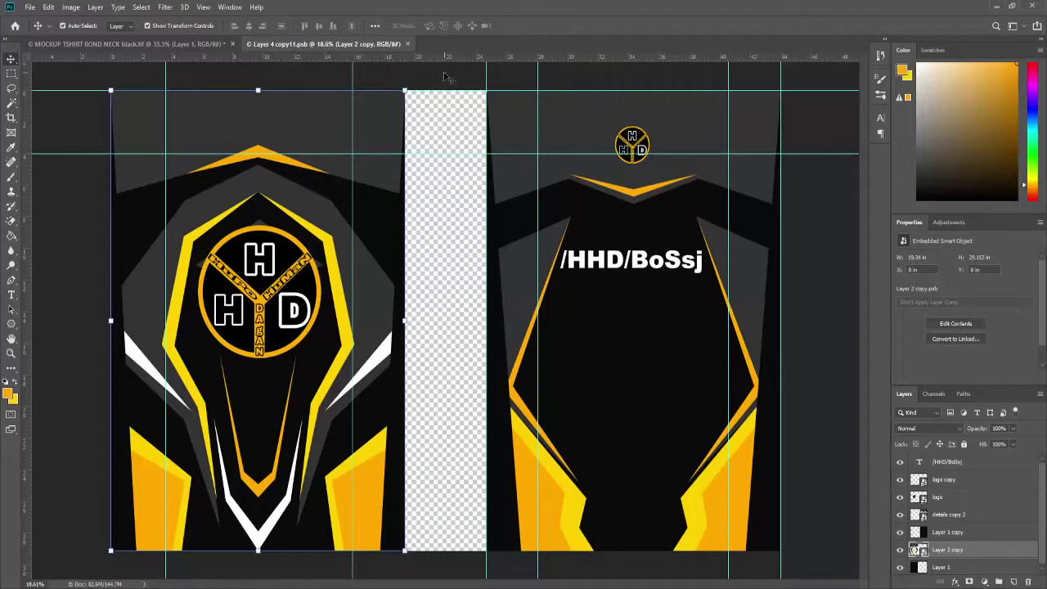
{"action": "left_click", "coordinate": [408, 43]}
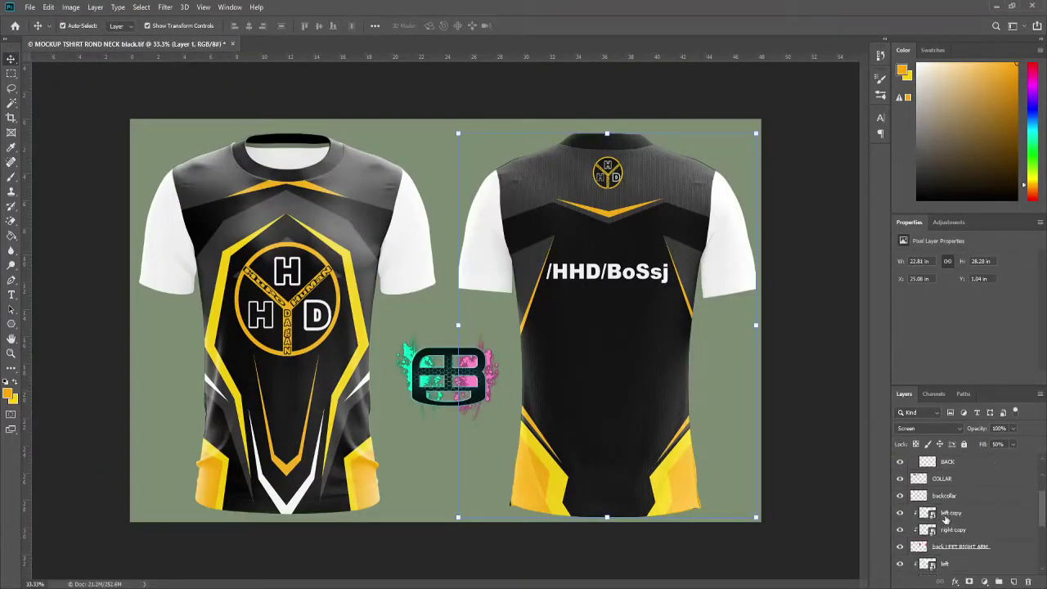
Step: Open the left sleeve contents, paste the jersey image over its right side, and add a guide
{"action": "double_click", "coordinate": [927, 527]}
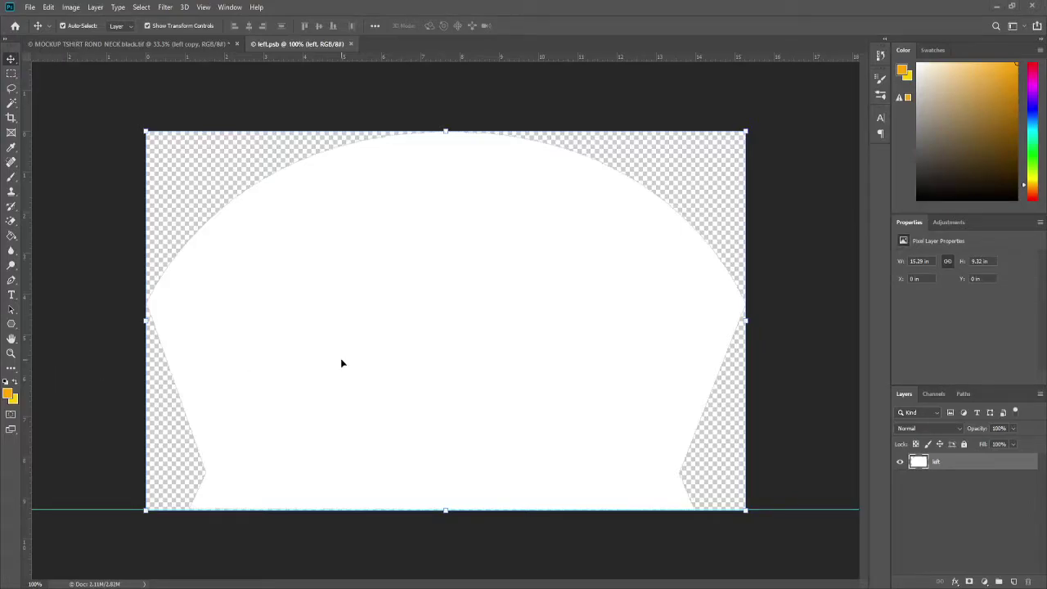
{"action": "key", "text": "ctrl+v"}
{"action": "mouse_move", "coordinate": [342, 363]}
{"action": "left_mouse_down"}
{"action": "mouse_move", "coordinate": [515, 335]}
{"action": "mouse_move", "coordinate": [692, 353]}
{"action": "left_mouse_up"}
{"action": "scroll", "coordinate": [480, 320], "scroll_direction": "down", "scroll_amount": 2}
{"action": "left_click", "coordinate": [332, 299]}
{"action": "left_click_drag", "start_coordinate": [29, 281], "coordinate": [446, 274]}
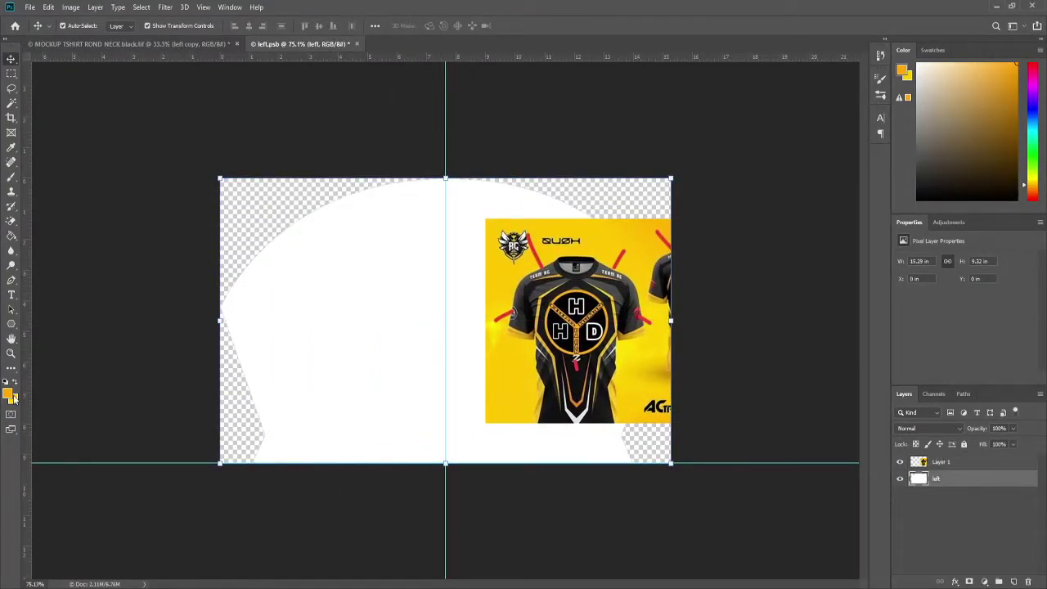
Step: Sample black with the Eyedropper and Paint Bucket fill the white panel shape black
{"action": "key", "text": "i"}
{"action": "left_click", "coordinate": [654, 393]}
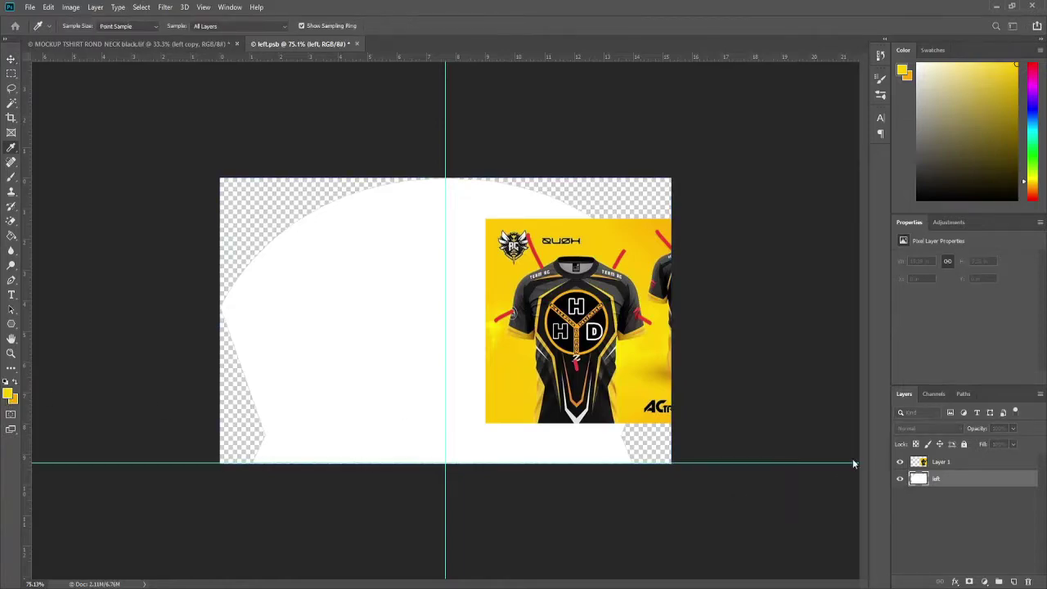
{"action": "left_click", "coordinate": [577, 385]}
{"action": "key", "text": "g"}
{"action": "left_click", "coordinate": [378, 347]}
{"action": "left_click", "coordinate": [638, 359], "text": "alt"}
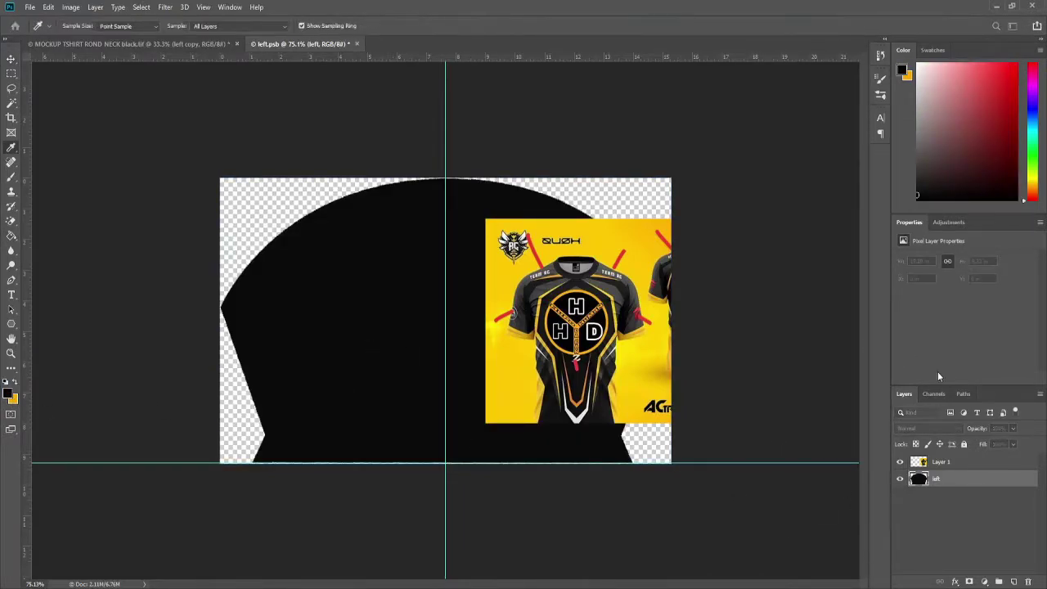
Step: On a new layer, outline the sleeve's bottom band with the Pen and paint it yellow
{"action": "key", "text": "p"}
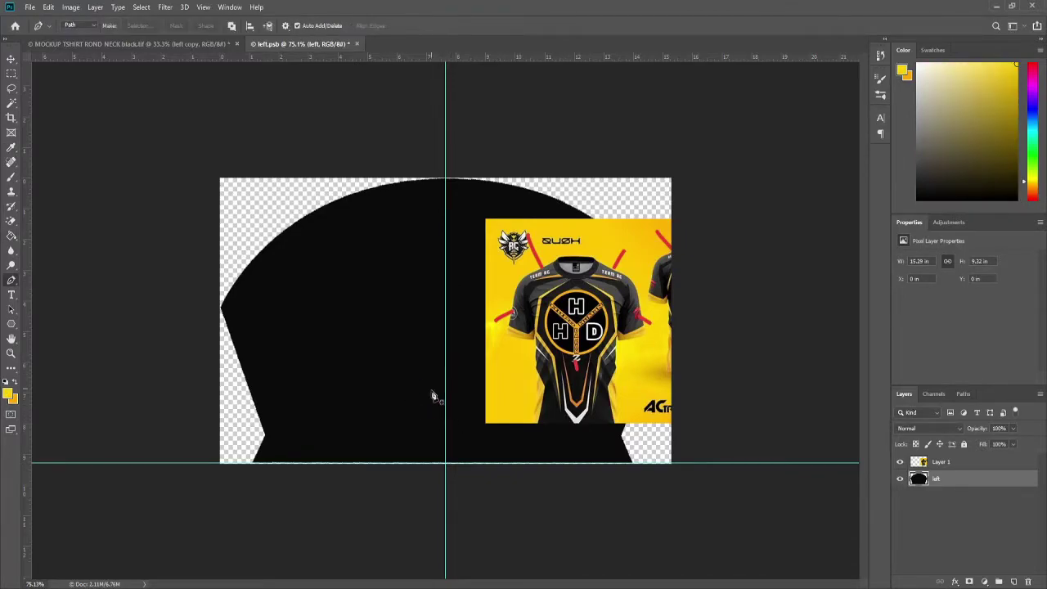
{"action": "key", "text": "ctrl+shift+alt+n"}
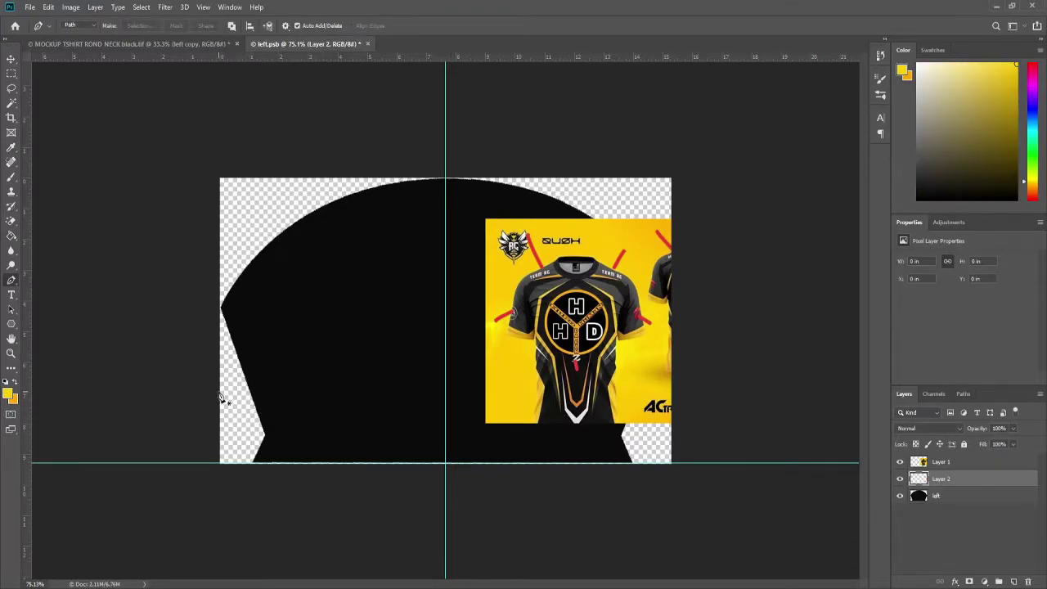
{"action": "left_click", "coordinate": [445, 412]}
{"action": "left_click", "coordinate": [347, 443]}
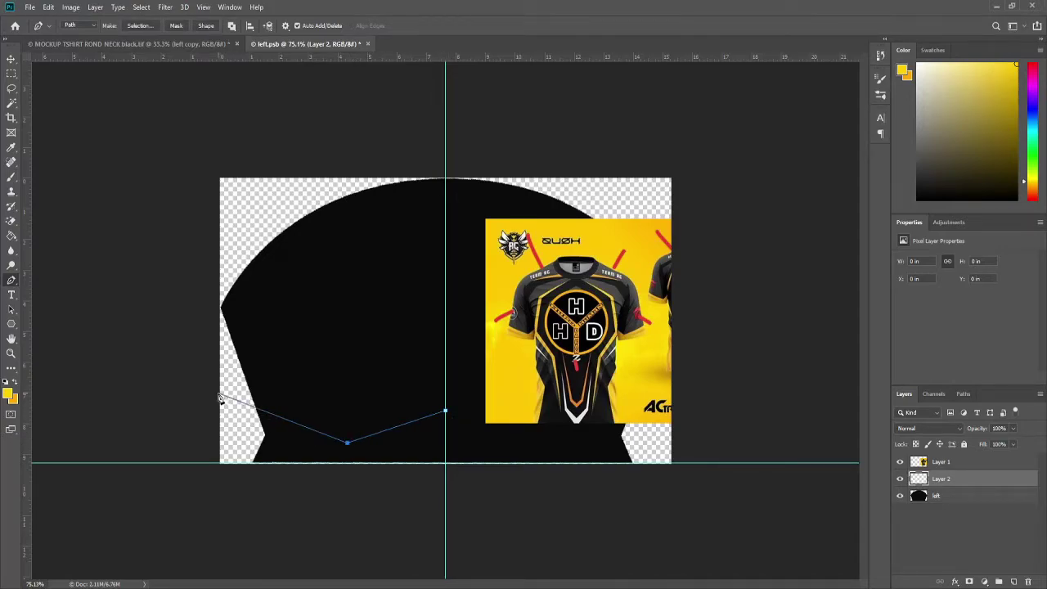
{"action": "left_click", "coordinate": [321, 442]}
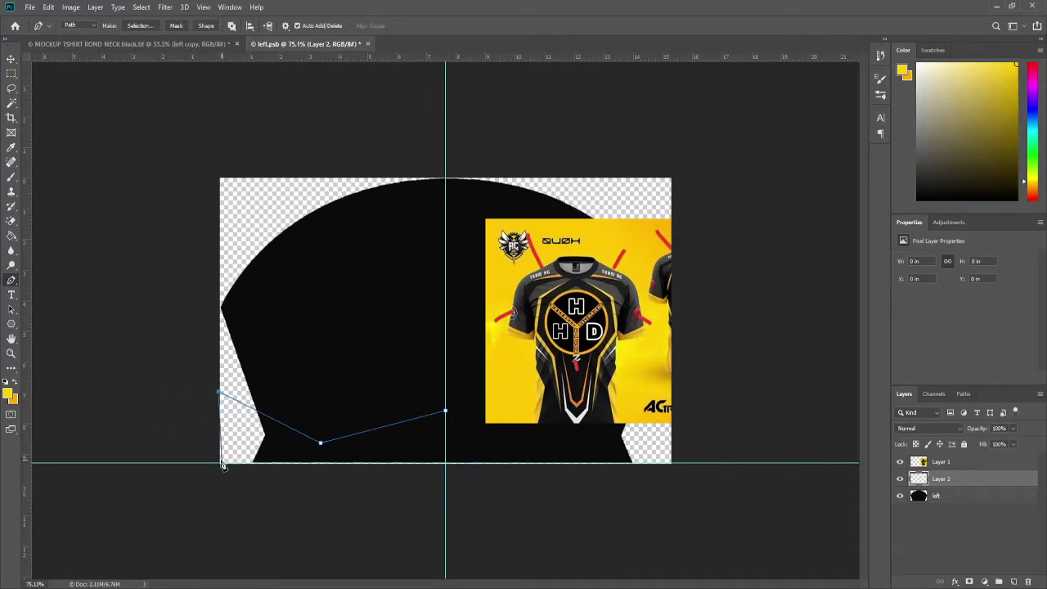
{"action": "left_click", "coordinate": [440, 464]}
{"action": "key", "text": "ctrl+Return"}
{"action": "key", "text": "b"}
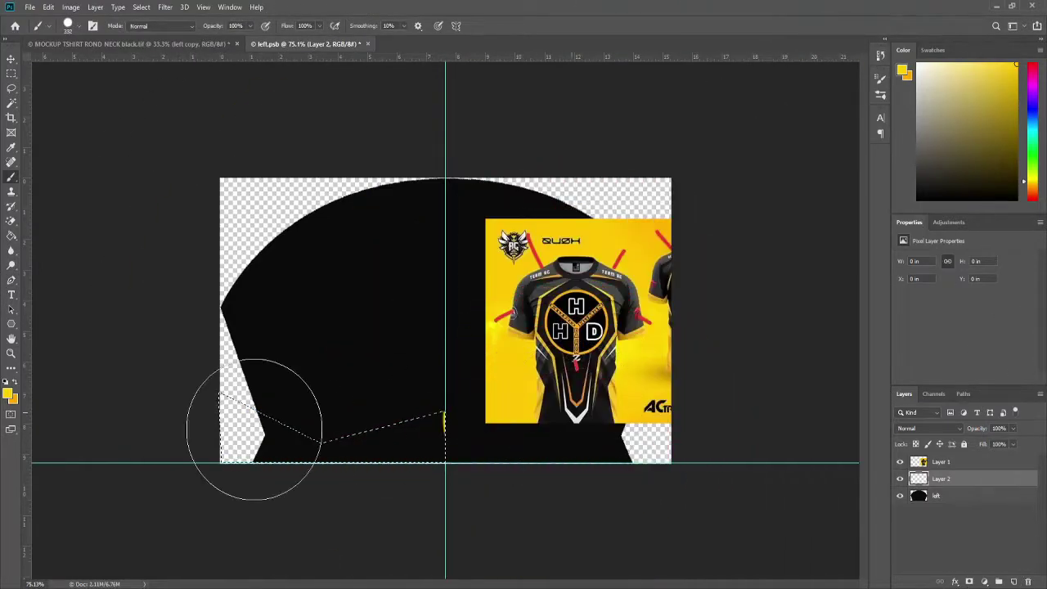
{"action": "left_click_drag", "start_coordinate": [253, 425], "coordinate": [441, 434]}
Step: Add a thin orange accent strip along the yellow band's edge
{"action": "key", "text": "p"}
{"action": "left_click", "coordinate": [446, 423]}
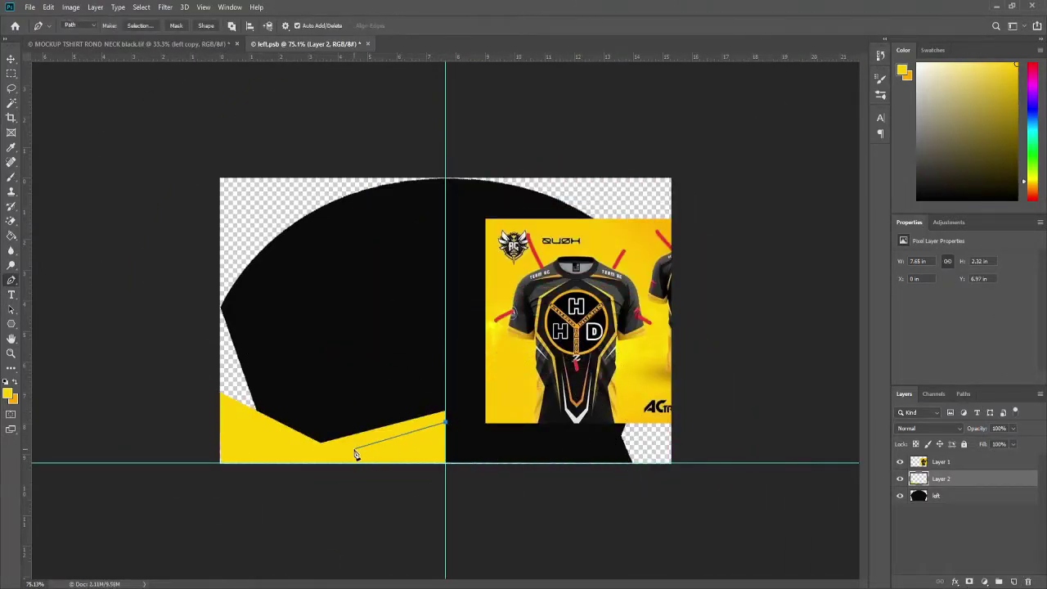
{"action": "left_click", "coordinate": [349, 449]}
{"action": "left_click", "coordinate": [445, 434]}
{"action": "key", "text": "ctrl+Return"}
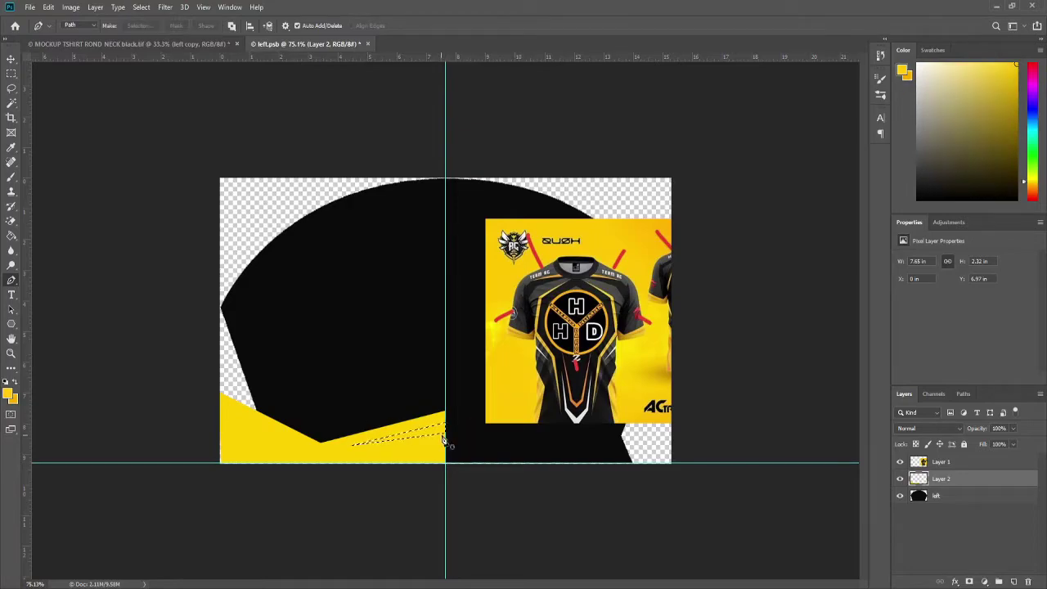
{"action": "key", "text": "b"}
{"action": "left_click_drag", "start_coordinate": [221, 450], "coordinate": [523, 433]}
{"action": "key", "text": "ctrl+d"}
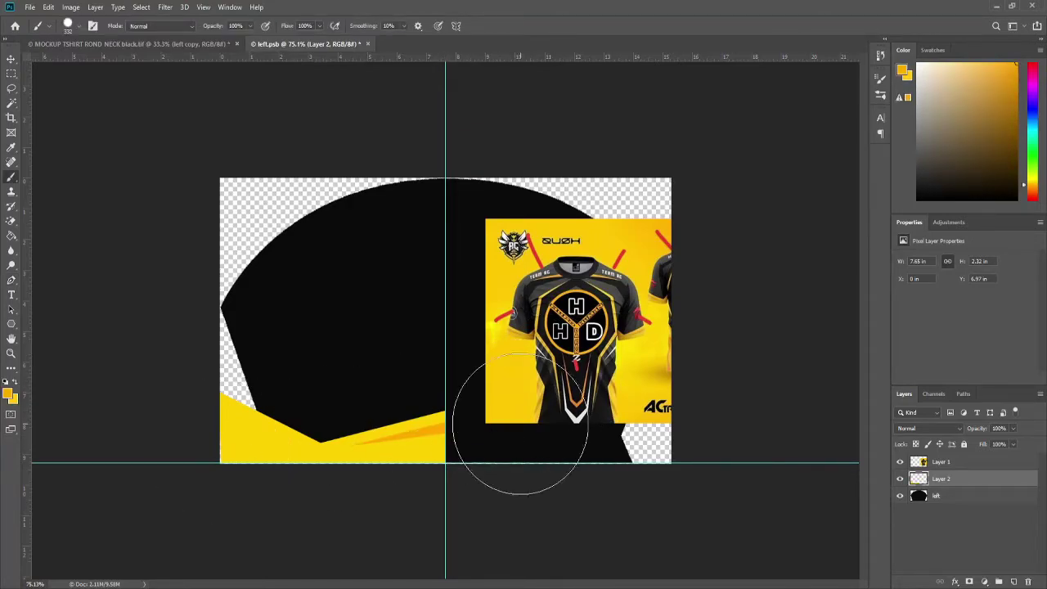
Step: On a new layer beneath the band, paint a dark grey left side panel
{"action": "key", "text": "ctrl+shift+alt+n"}
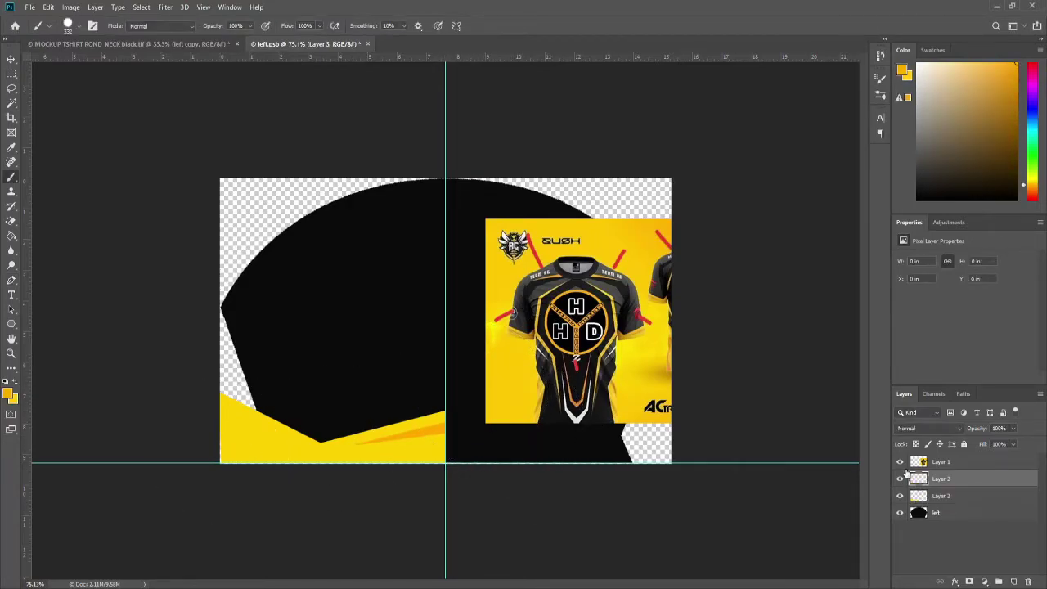
{"action": "left_click_drag", "start_coordinate": [941, 479], "coordinate": [953, 500]}
{"action": "key", "text": "p"}
{"action": "left_click", "coordinate": [369, 176]}
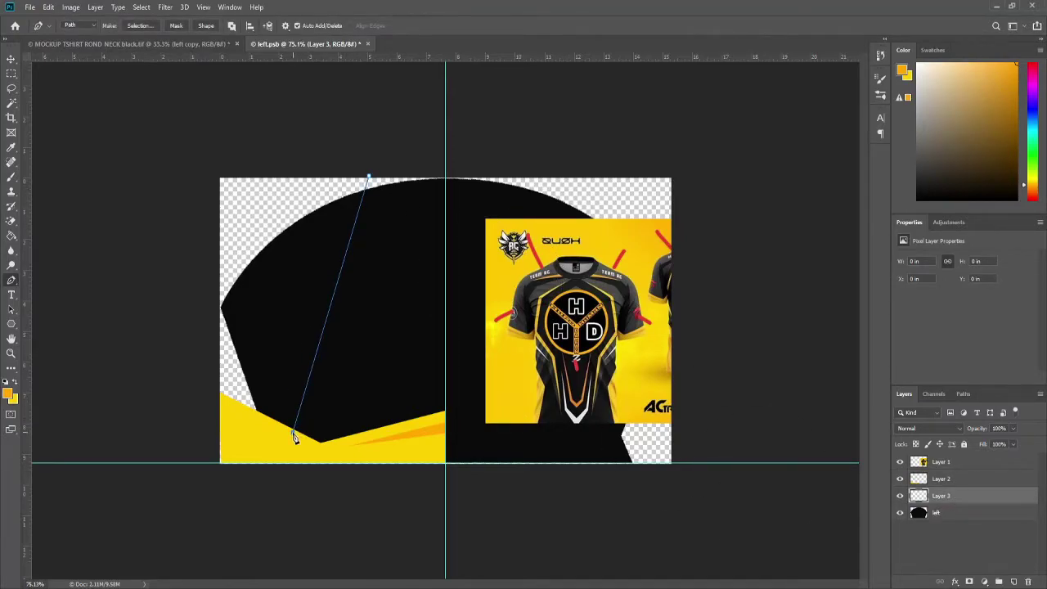
{"action": "left_click", "coordinate": [225, 464]}
{"action": "left_click", "coordinate": [221, 177]}
{"action": "left_click", "coordinate": [369, 175]}
{"action": "key", "text": "ctrl+Return"}
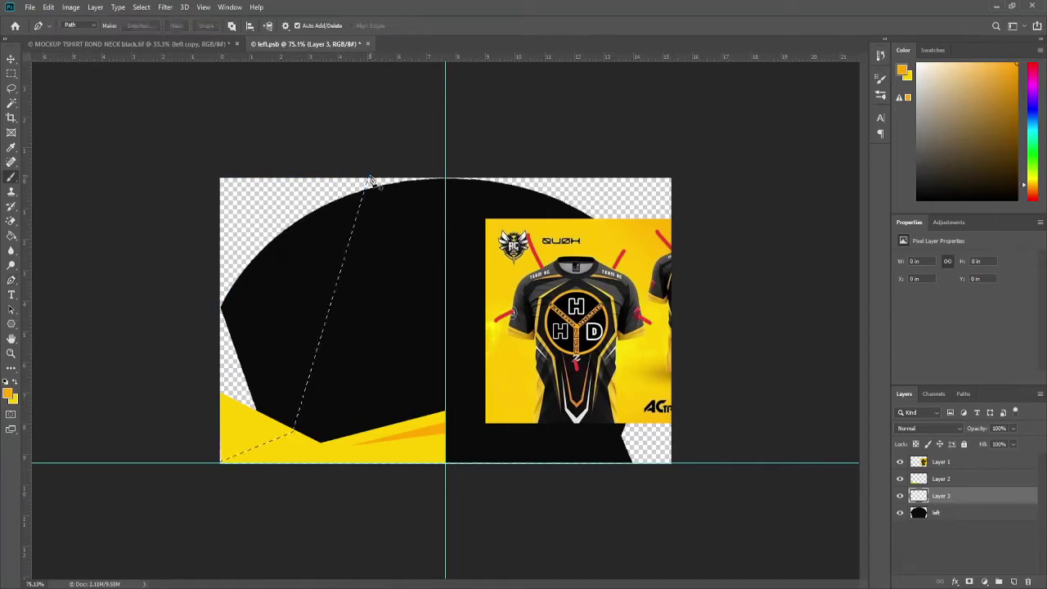
{"action": "key", "text": "b"}
{"action": "key", "text": "x"}
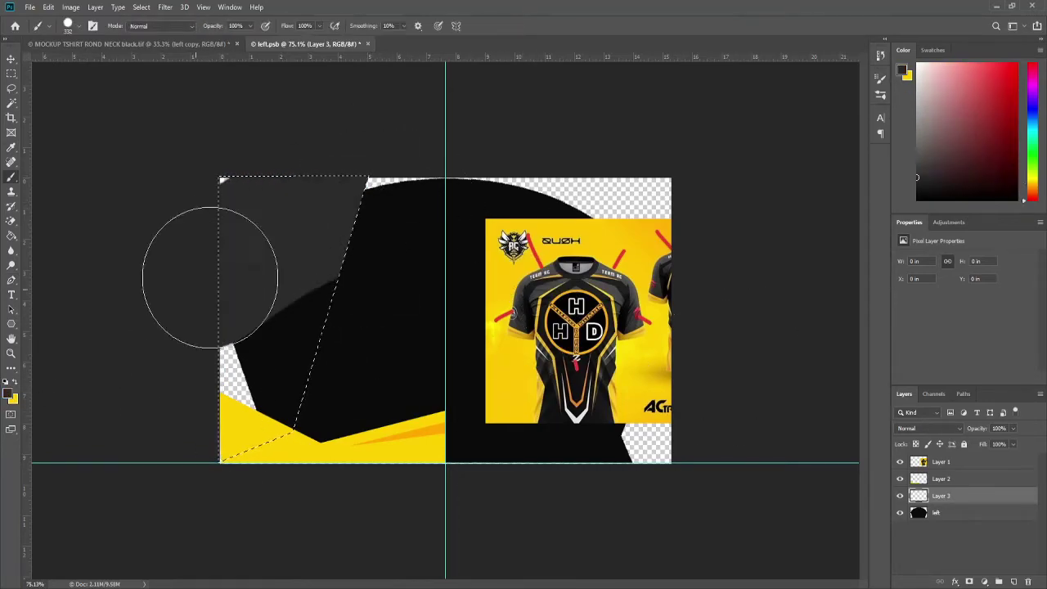
{"action": "left_click_drag", "start_coordinate": [187, 328], "coordinate": [352, 246]}
{"action": "key", "text": "ctrl+d"}
Step: Clip the side-panel and band layers to the sleeve shape and delete the jersey reference image
{"action": "left_click", "coordinate": [955, 504], "text": "alt"}
{"action": "left_click", "coordinate": [955, 487], "text": "alt"}
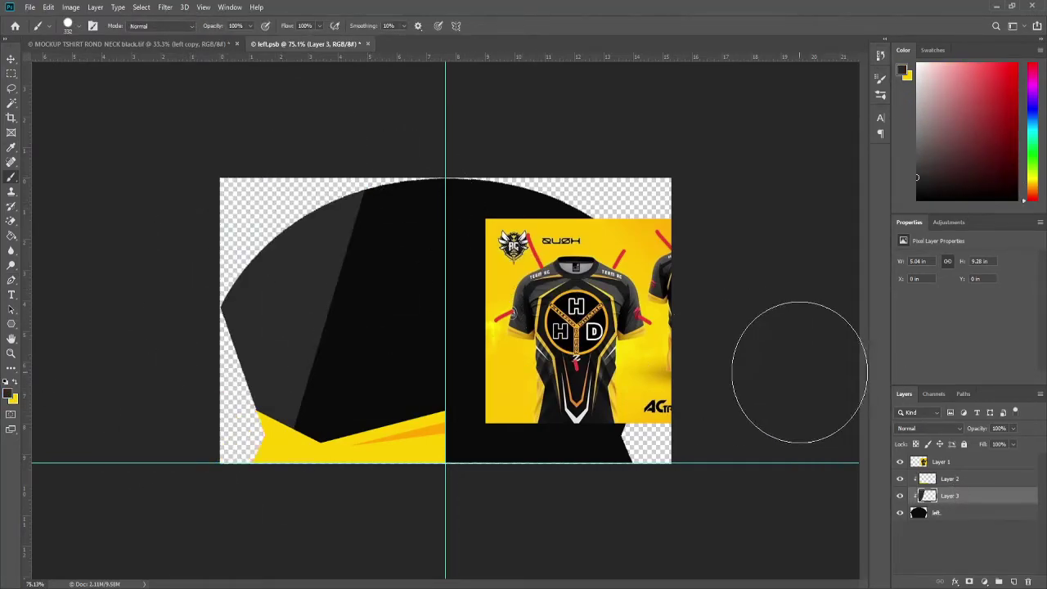
{"action": "key", "text": "v"}
{"action": "left_click", "coordinate": [615, 319]}
{"action": "key", "text": "Delete"}
Step: Duplicate the band and side-panel layers and flip the copies onto the right half
{"action": "left_click", "coordinate": [975, 482], "text": "shift"}
{"action": "key", "text": "ctrl+j"}
{"action": "key", "text": "ctrl+t"}
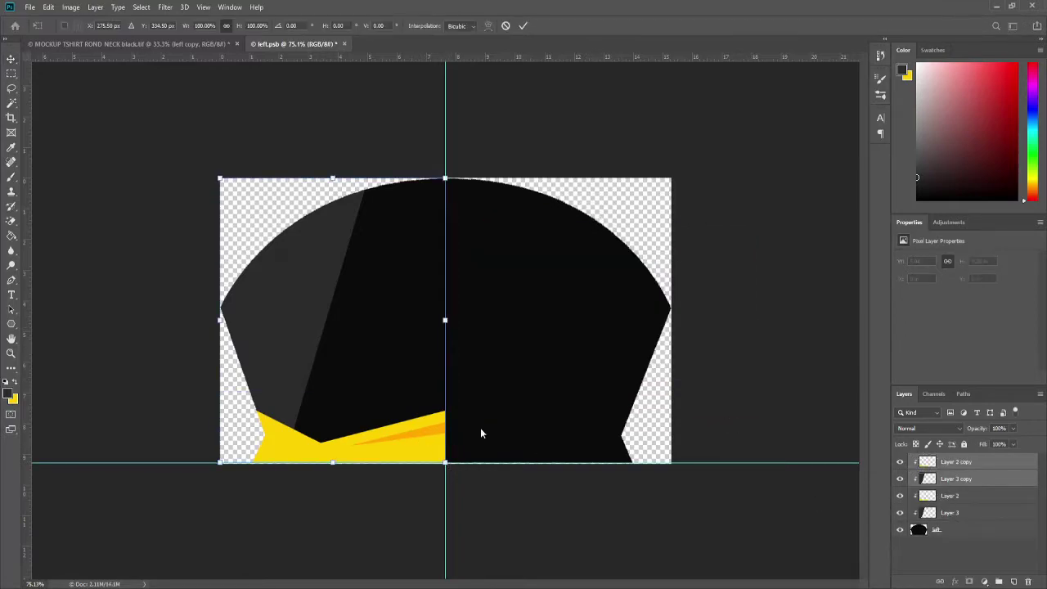
{"action": "left_click_drag", "start_coordinate": [220, 320], "coordinate": [670, 320]}
Step: Apply the mirrored copies, then scale the yellow M logo down and center it on the panel
{"action": "key", "text": "Return"}
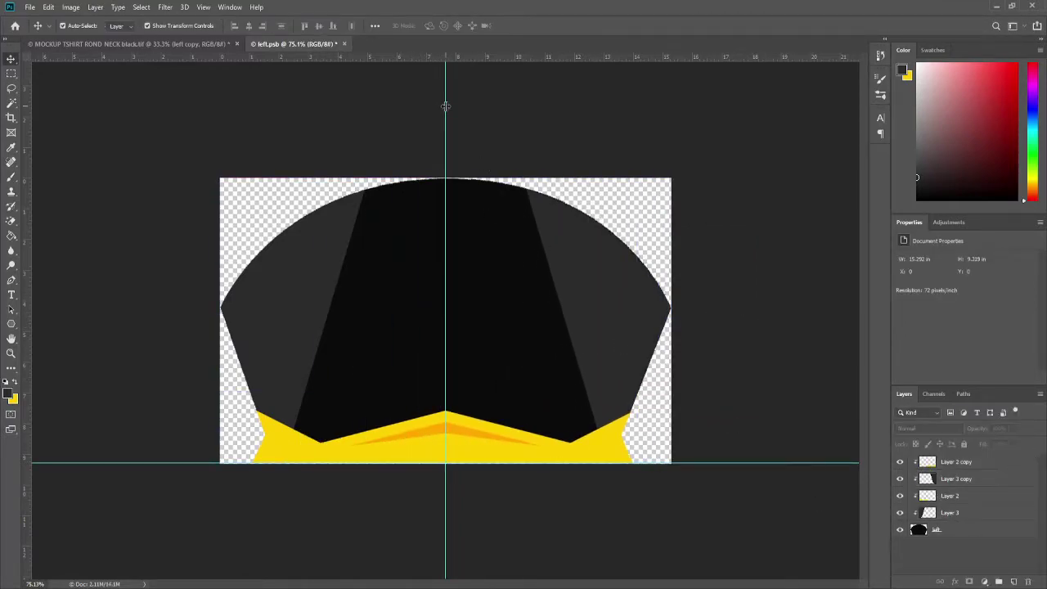
{"action": "left_click", "coordinate": [503, 448]}
{"action": "left_click", "coordinate": [507, 491]}
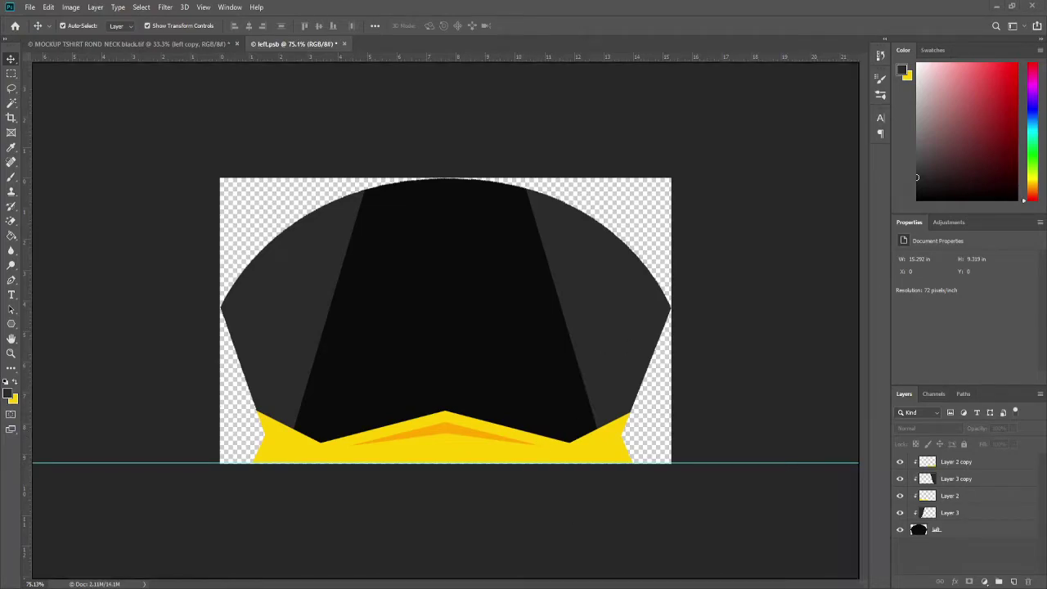
{"action": "left_click_drag", "start_coordinate": [528, 234], "coordinate": [462, 305]}
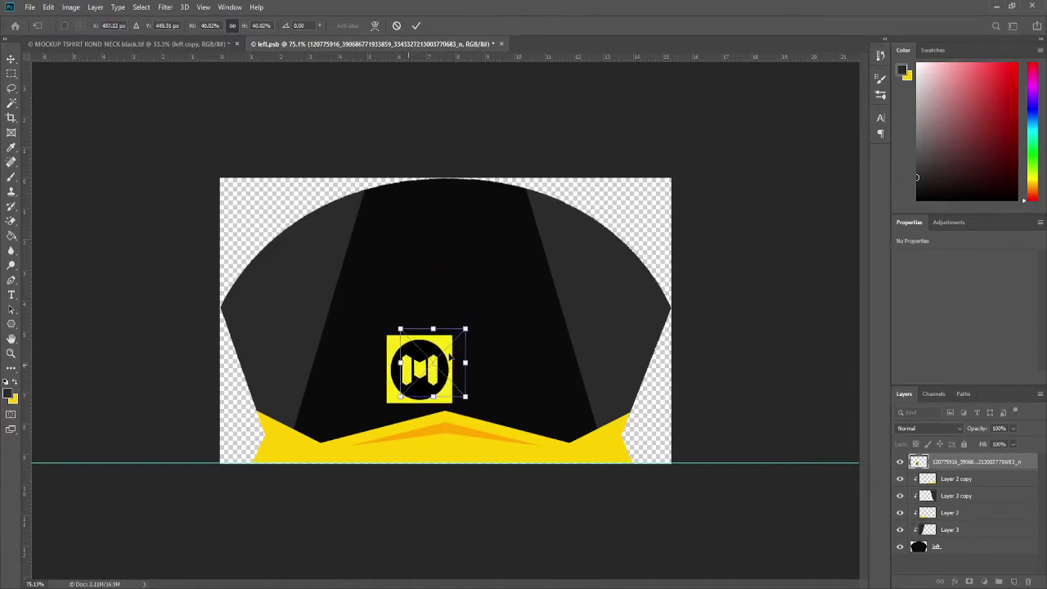
{"action": "left_click_drag", "start_coordinate": [409, 360], "coordinate": [444, 363]}
{"action": "key", "text": "Return"}
Step: Move the right and left grey stripe panels inward for symmetry after checking the mockup
{"action": "left_click", "coordinate": [193, 44]}
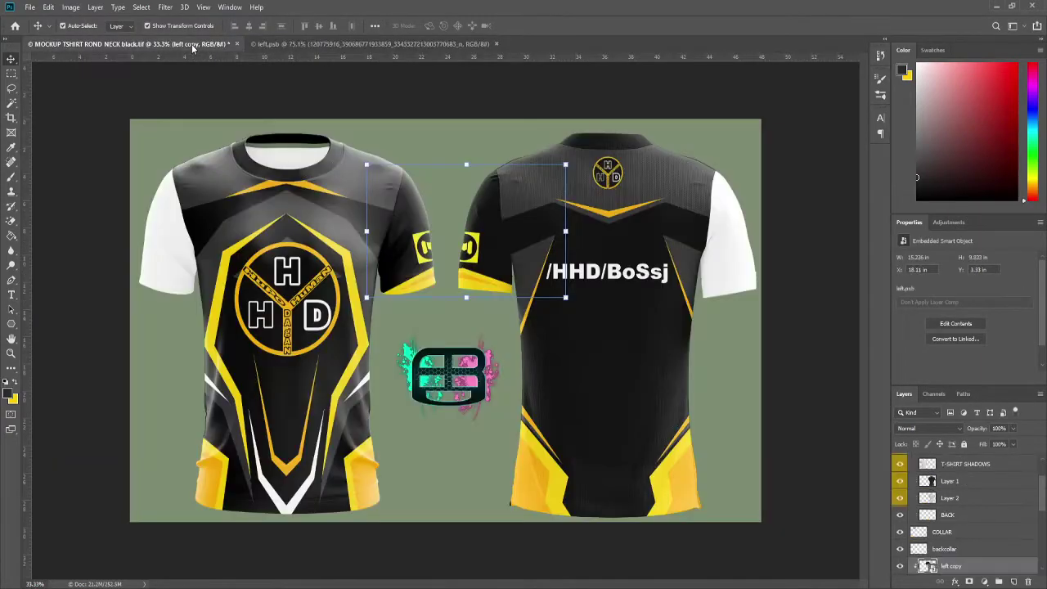
{"action": "left_click", "coordinate": [283, 45]}
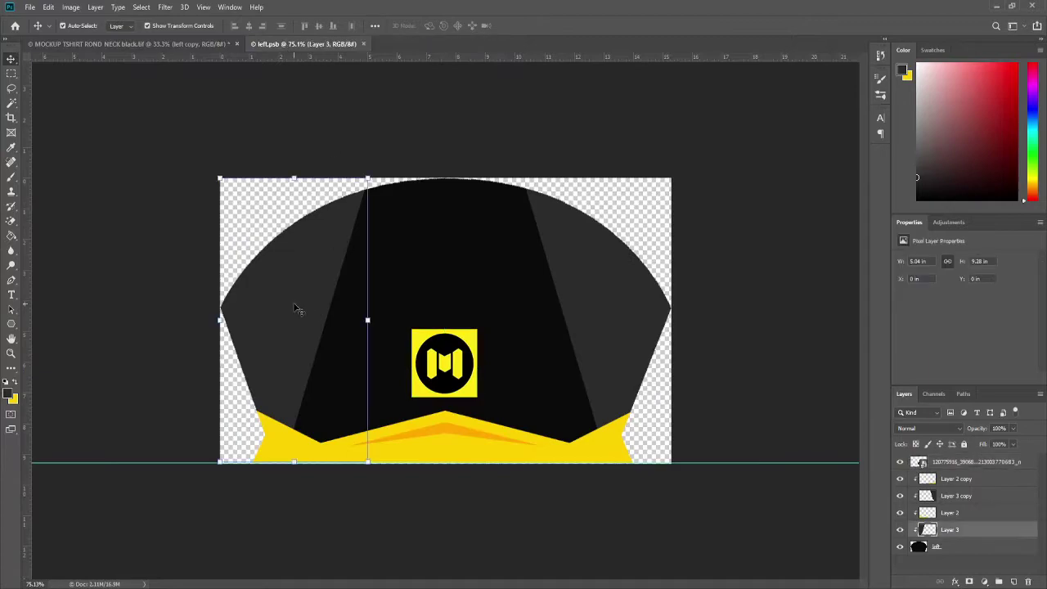
{"action": "left_click", "coordinate": [594, 303]}
{"action": "left_click_drag", "start_coordinate": [595, 302], "coordinate": [530, 301]}
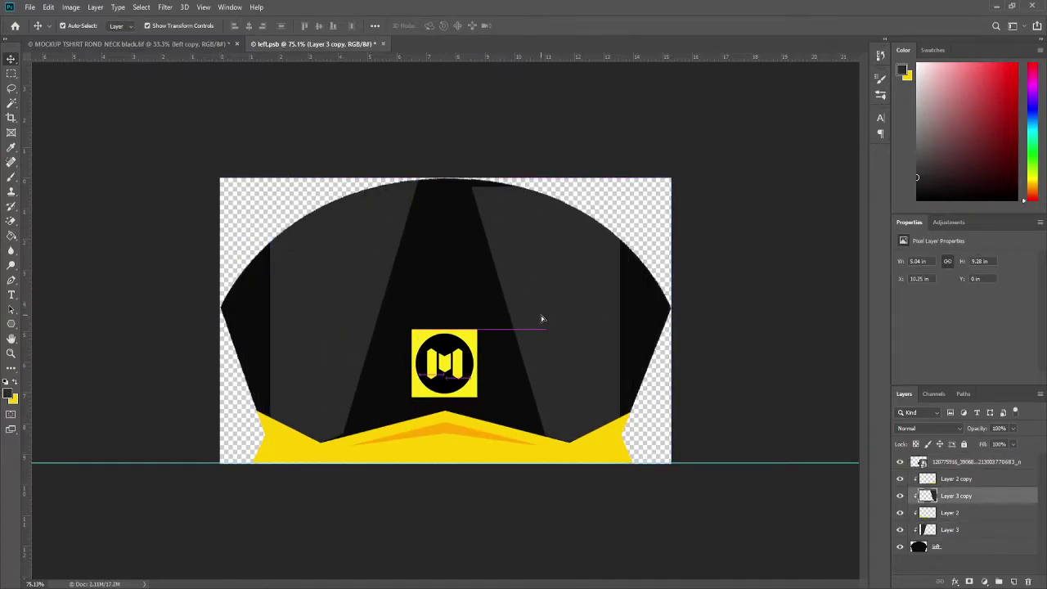
{"action": "left_click_drag", "start_coordinate": [364, 280], "coordinate": [380, 279]}
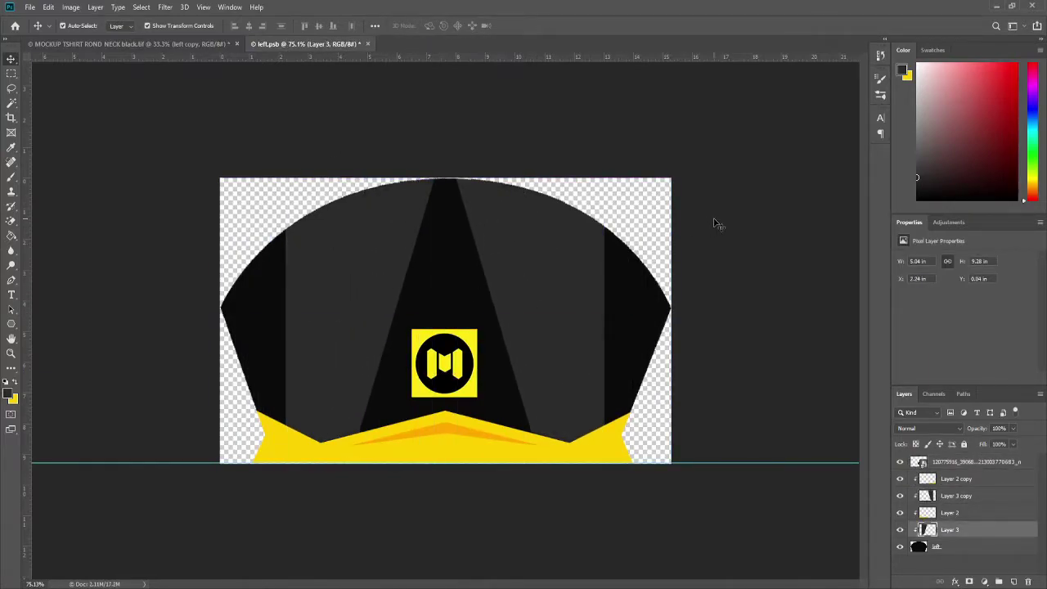
{"action": "left_click", "coordinate": [279, 70]}
Step: Reposition the mirrored right stripe panel after previewing on the mockup
{"action": "left_click", "coordinate": [197, 44]}
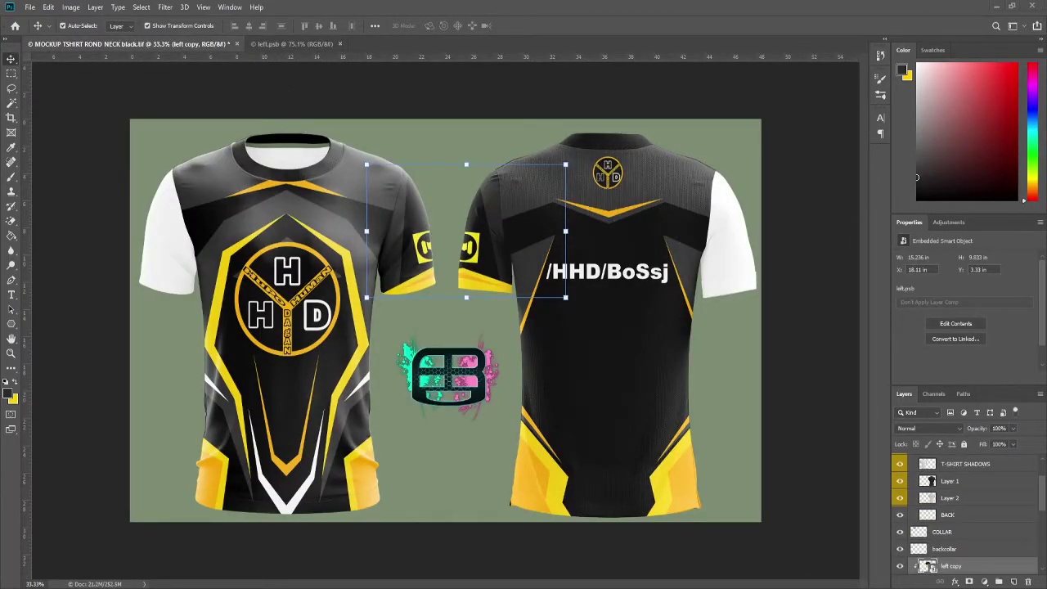
{"action": "left_click", "coordinate": [294, 43]}
{"action": "left_click", "coordinate": [364, 305]}
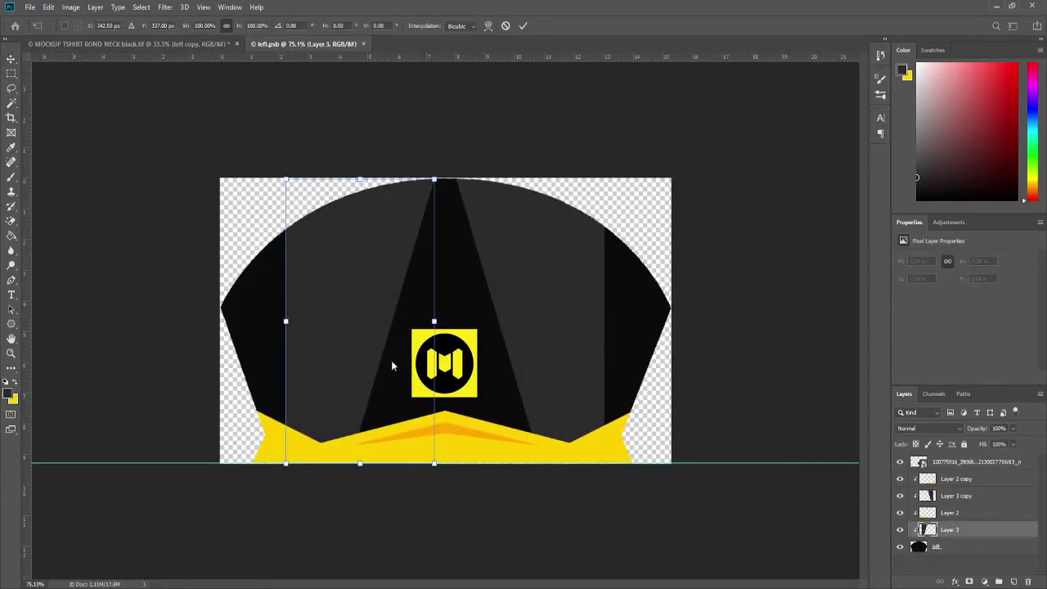
{"action": "left_click", "coordinate": [565, 288]}
{"action": "key", "text": "ctrl+t"}
{"action": "left_click_drag", "start_coordinate": [565, 288], "coordinate": [537, 311]}
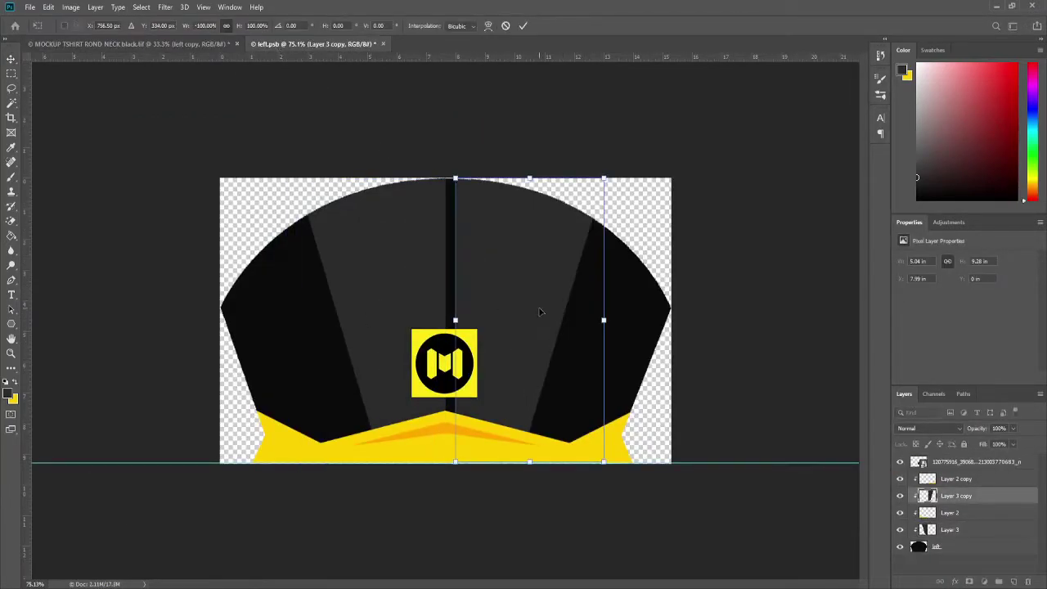
{"action": "key", "text": "Return"}
Step: Narrow both stripe layers horizontally and preview the result on the jersey mockup
{"action": "left_click", "coordinate": [163, 45]}
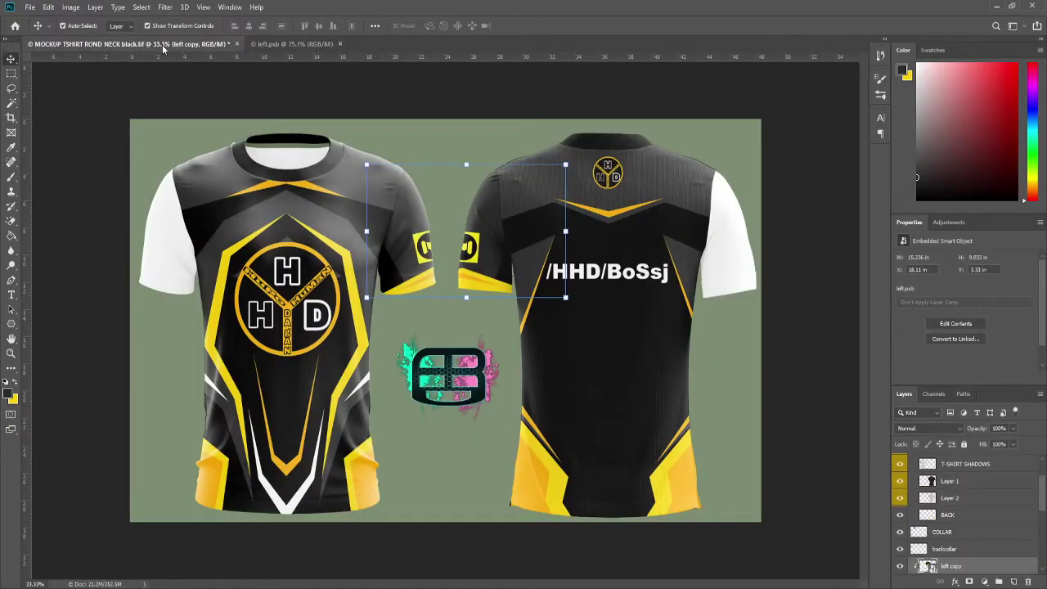
{"action": "left_click", "coordinate": [292, 43]}
{"action": "key", "text": "ctrl+t"}
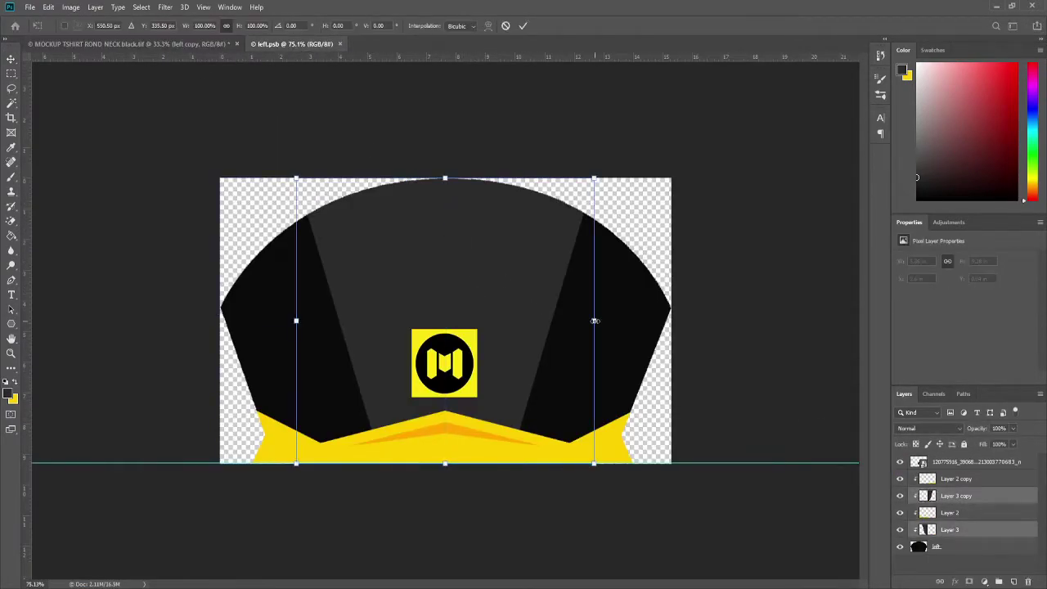
{"action": "left_click_drag", "start_coordinate": [595, 321], "coordinate": [538, 321]}
{"action": "key", "text": "Return"}
{"action": "left_click", "coordinate": [177, 45]}
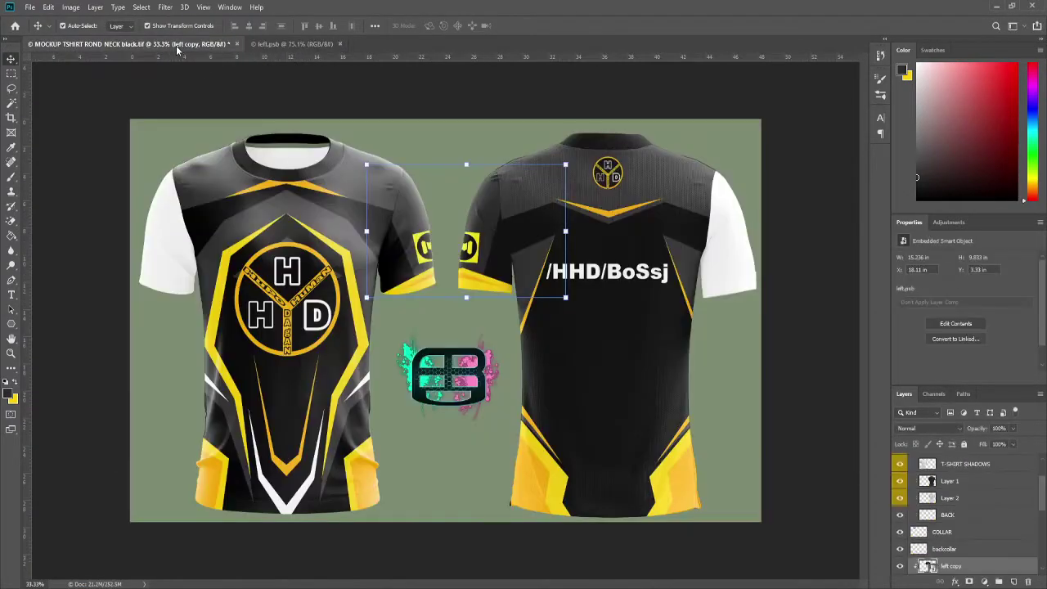
{"action": "scroll", "coordinate": [955, 572], "scroll_direction": "down", "scroll_amount": 2}
Step: In the right sleeve artwork, fill the white sleeve shape black and restore the yellow-grey design clipped to it
{"action": "double_click", "coordinate": [929, 549]}
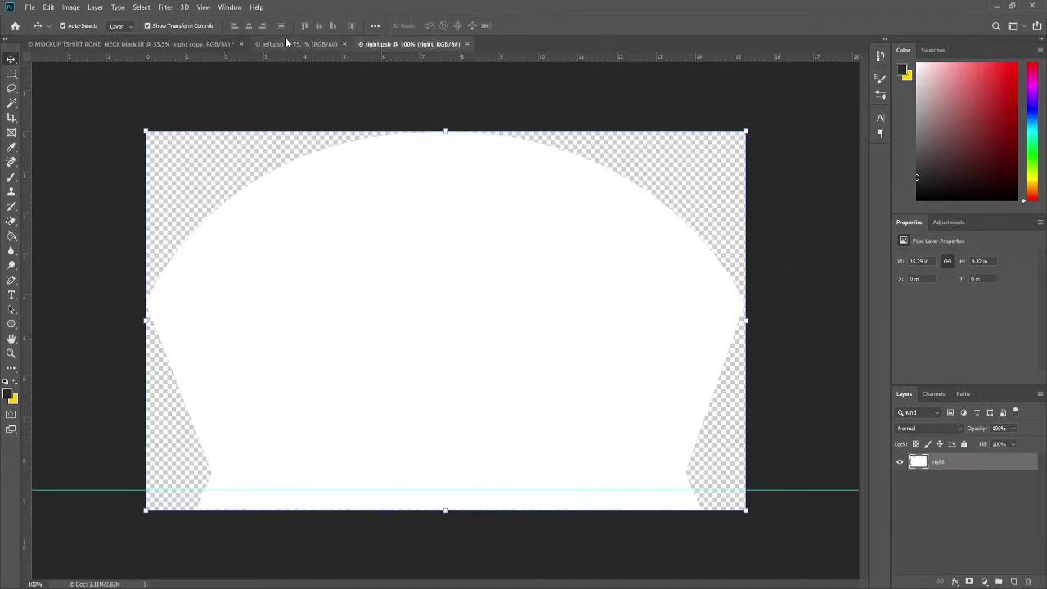
{"action": "left_click", "coordinate": [955, 483], "text": "shift"}
{"action": "key", "text": "ctrl+e"}
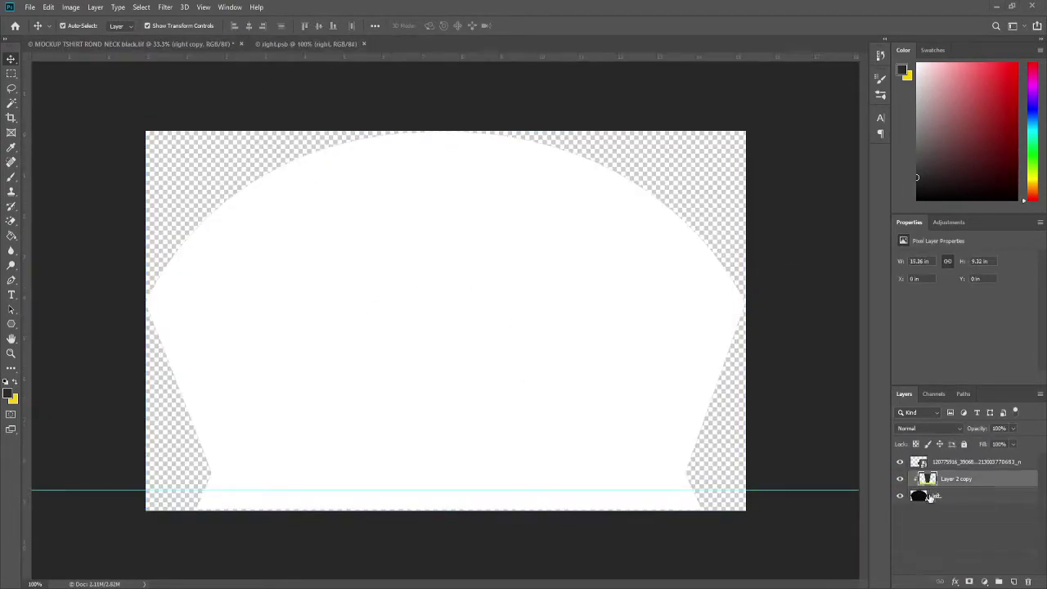
{"action": "key", "text": "ctrl+z"}
{"action": "key", "text": "g"}
{"action": "key", "text": "ctrl+z"}
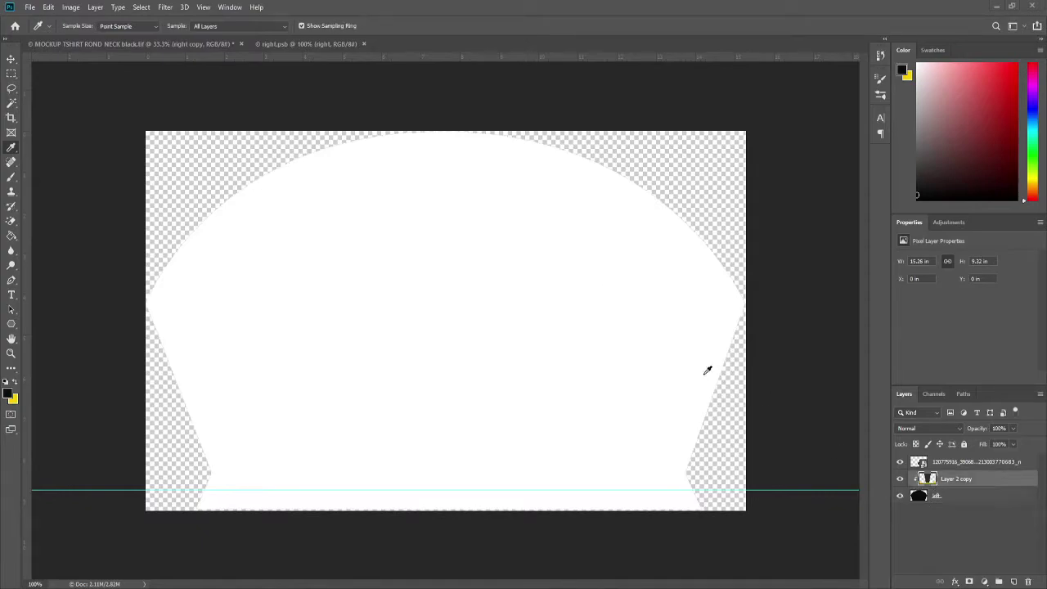
{"action": "key", "text": "ctrl+z"}
{"action": "left_click", "coordinate": [708, 374]}
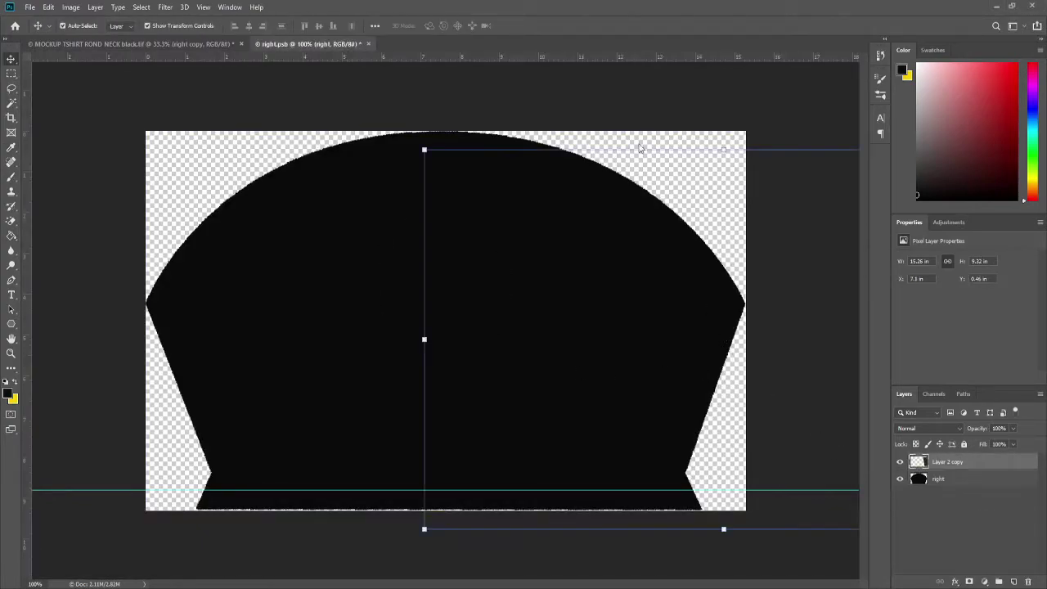
{"action": "key", "text": "ctrl+shift+z"}
{"action": "key", "text": "ctrl+shift+z"}
{"action": "key", "text": "ctrl+shift+z"}
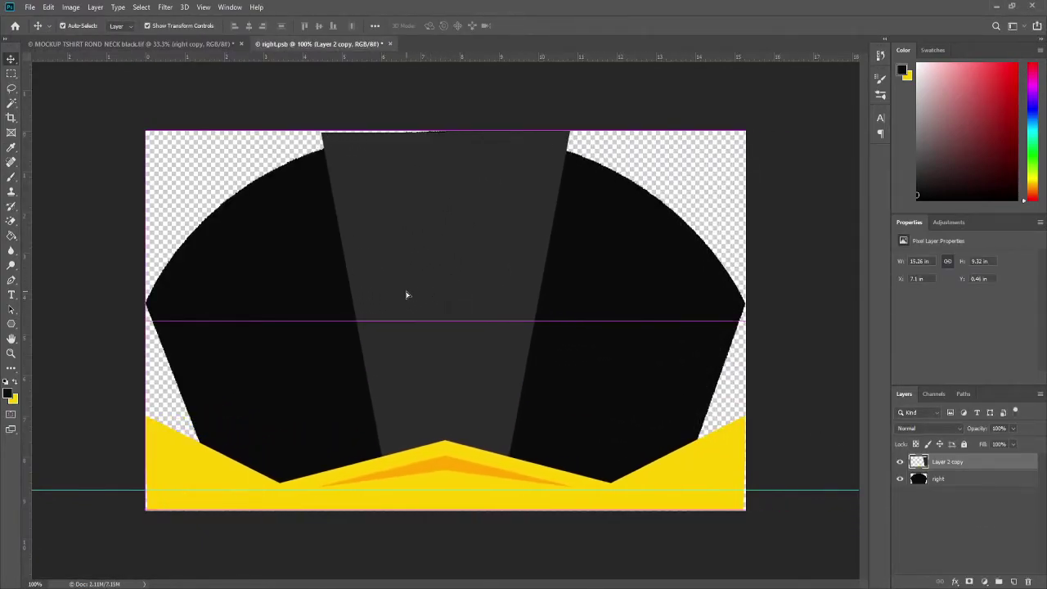
{"action": "key", "text": "ctrl+shift+z"}
{"action": "key", "text": "ctrl+z"}
Step: Paste the Philippine flag and shrink it to a small box mid-sleeve
{"action": "key", "text": "b"}
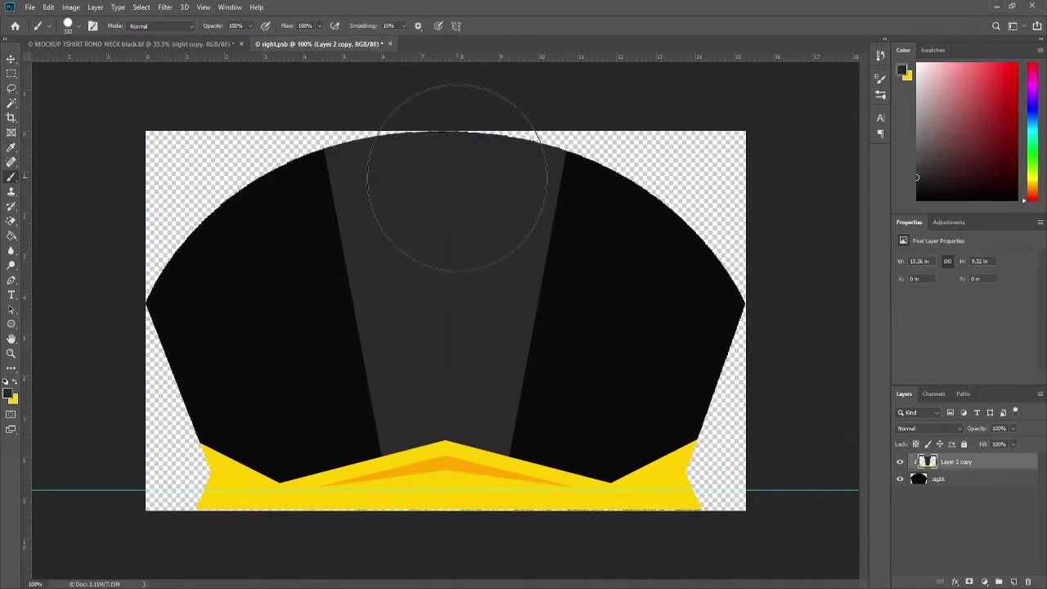
{"action": "key", "text": "bracketleft"}
{"action": "key", "text": "bracketleft"}
{"action": "key", "text": "bracketleft"}
{"action": "scroll", "coordinate": [488, 325], "scroll_direction": "down", "scroll_amount": 2}
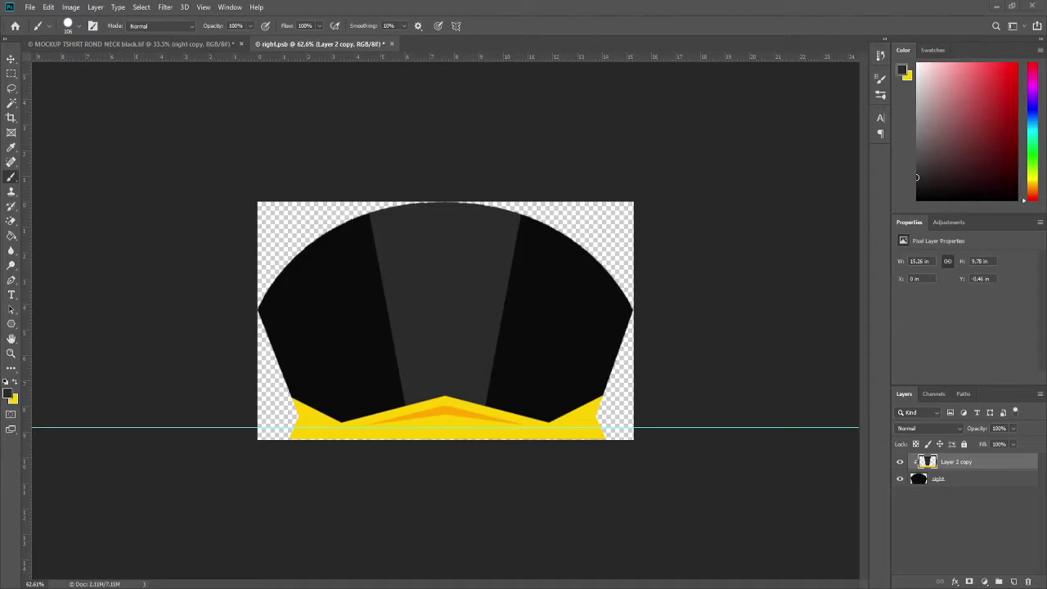
{"action": "key", "text": "ctrl+v"}
{"action": "key", "text": "ctrl+t"}
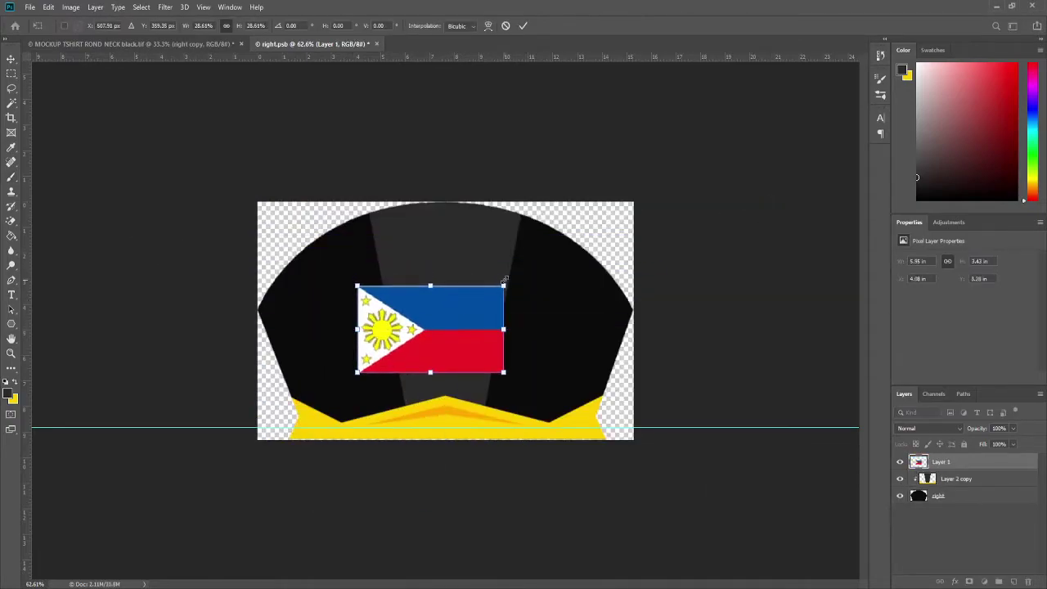
{"action": "mouse_move", "coordinate": [502, 285]}
{"action": "left_mouse_down"}
{"action": "mouse_move", "coordinate": [435, 329]}
{"action": "mouse_move", "coordinate": [450, 360]}
{"action": "left_mouse_up"}
{"action": "key", "text": "Return"}
{"action": "scroll", "coordinate": [448, 327], "scroll_direction": "up", "scroll_amount": 5}
Step: Pick a darker red sampled from the flag, then close the sleeve artwork
{"action": "key", "text": "i"}
{"action": "left_click", "coordinate": [486, 427]}
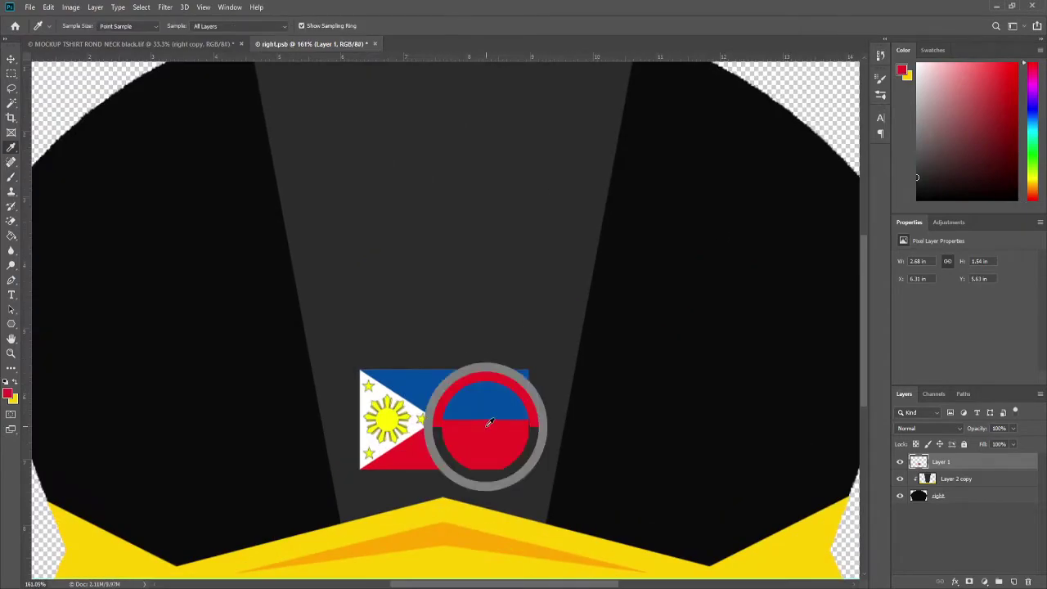
{"action": "left_click_drag", "start_coordinate": [747, 375], "coordinate": [654, 463]}
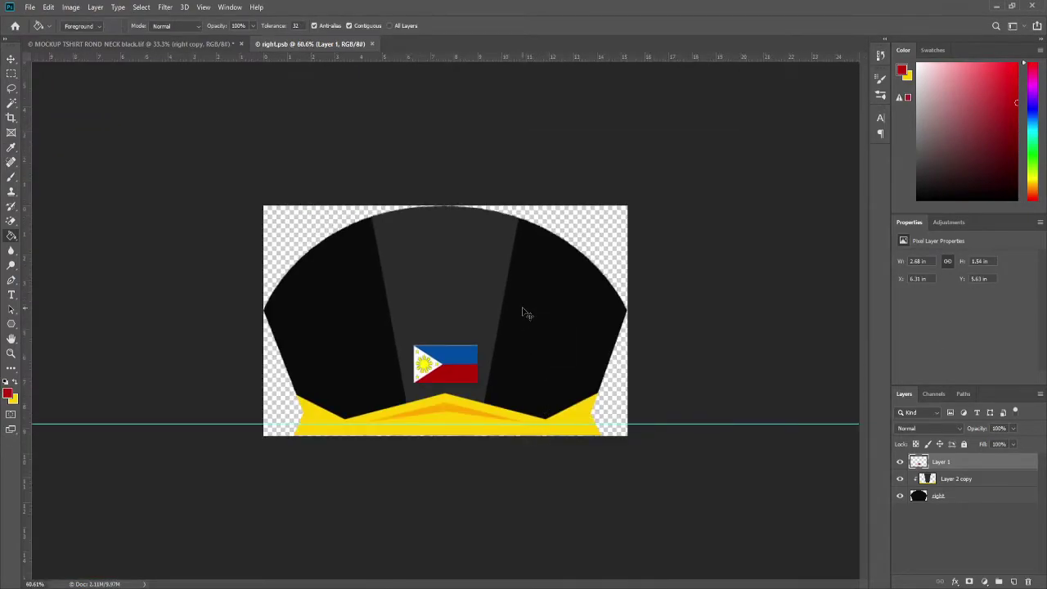
{"action": "key", "text": "ctrl+w"}
Step: Fill the mockup's green backdrop layer with a sampled dark olive colour
{"action": "key", "text": "alt+comma"}
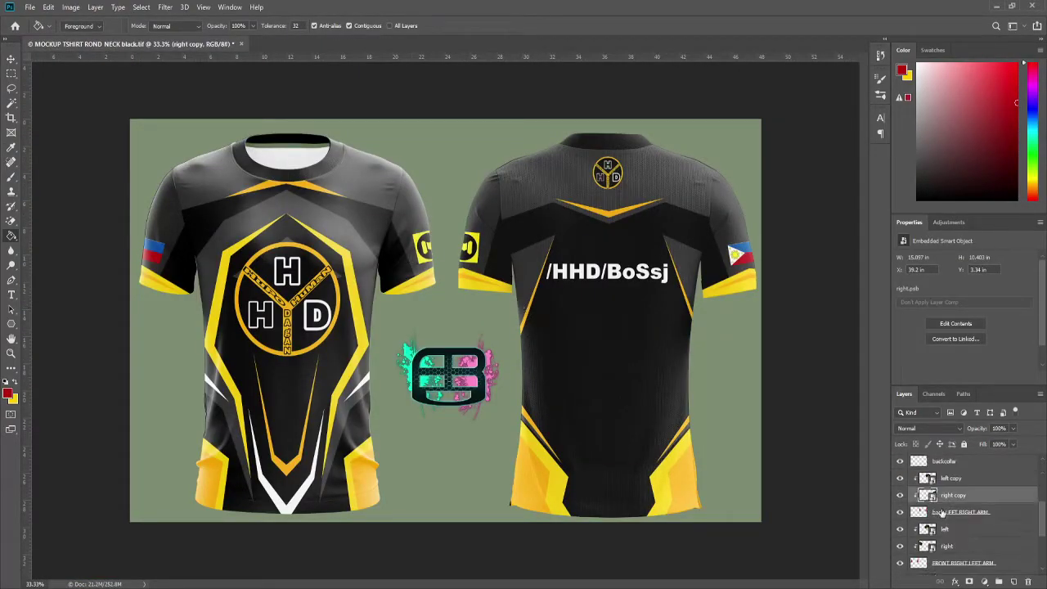
{"action": "key", "text": "x"}
{"action": "key", "text": "i"}
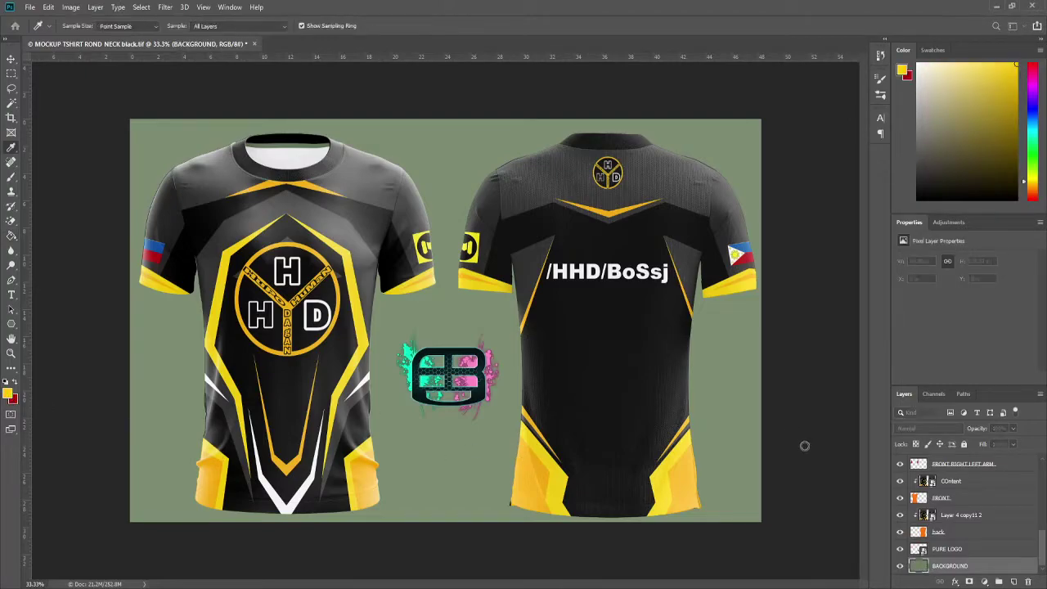
{"action": "left_click", "coordinate": [1016, 161]}
{"action": "key", "text": "g"}
{"action": "left_click", "coordinate": [458, 452]}
{"action": "key", "text": "i"}
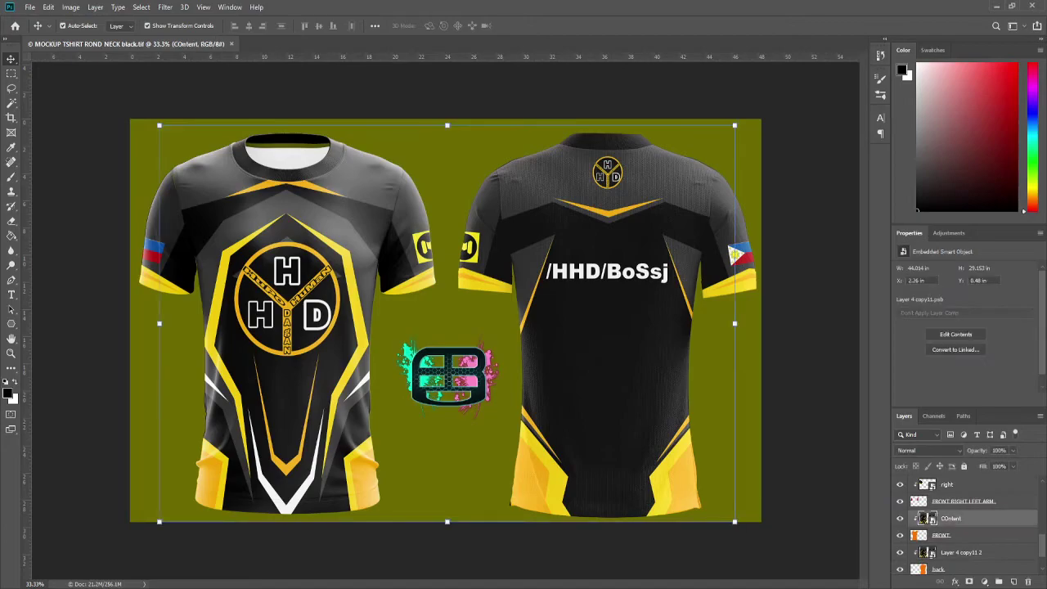
Step: Slide the back panel against the front and stretch the details copy 2 artwork to fill its panel
{"action": "key", "text": "ctrl+semicolon"}
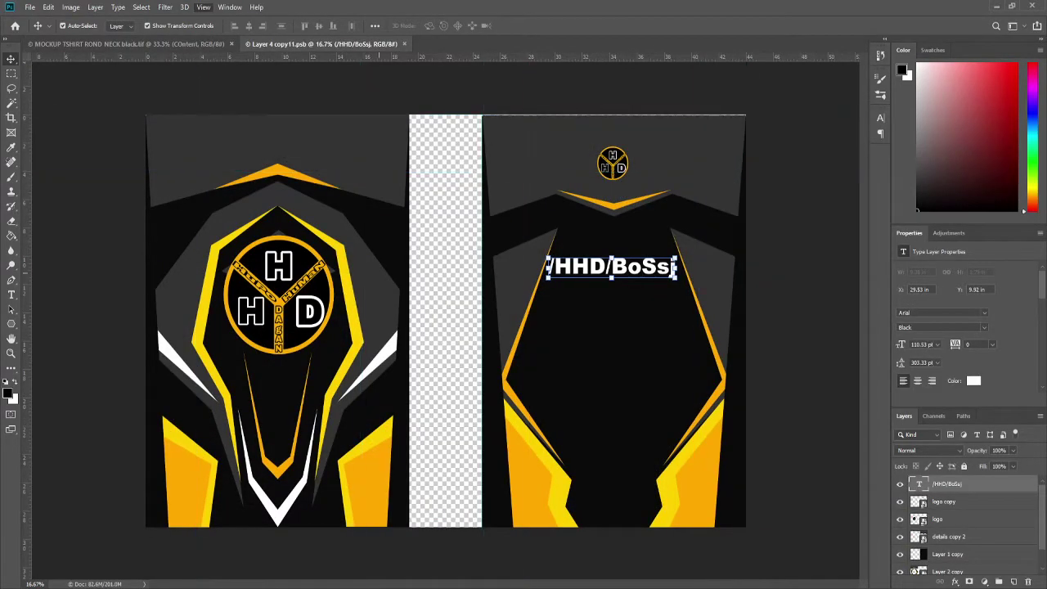
{"action": "left_click", "coordinate": [948, 571], "text": "shift"}
{"action": "left_click_drag", "start_coordinate": [613, 327], "coordinate": [544, 327]}
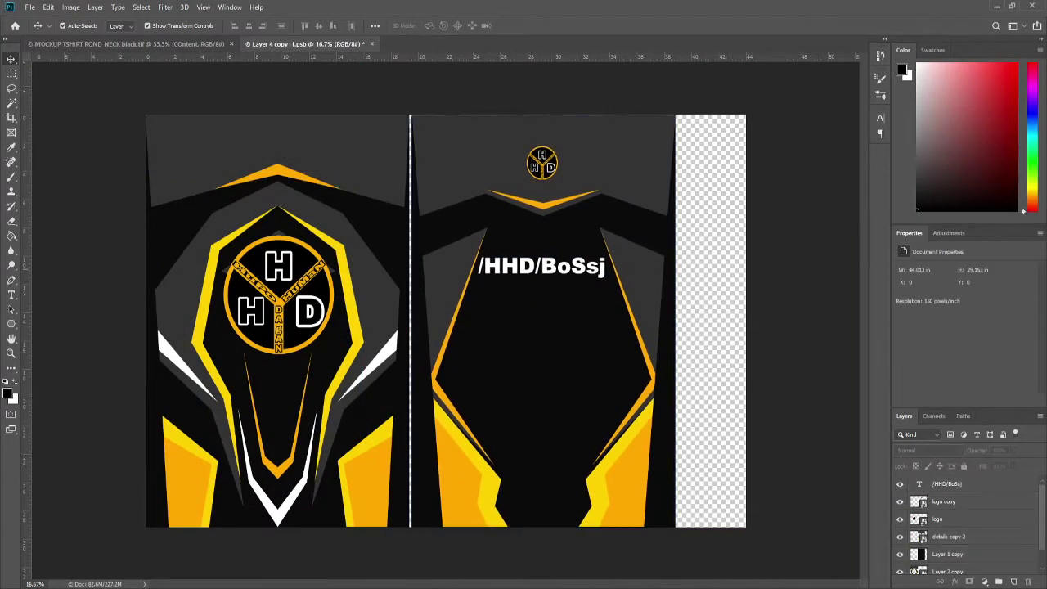
{"action": "left_click", "coordinate": [949, 537]}
{"action": "double_click", "coordinate": [917, 537]}
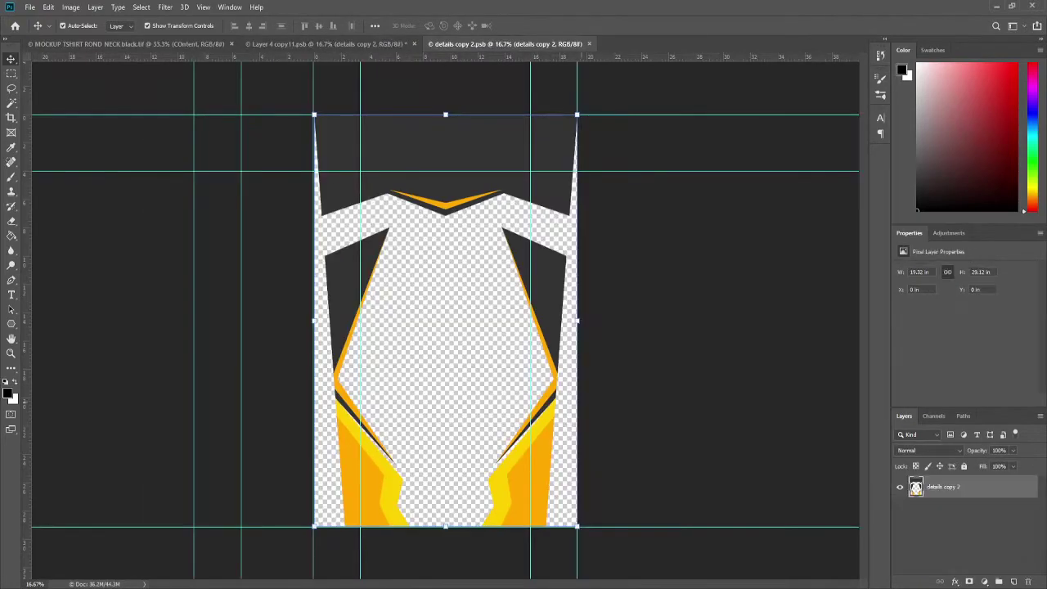
{"action": "key", "text": "ctrl+t"}
{"action": "mouse_move", "coordinate": [576, 526]}
{"action": "left_mouse_down"}
{"action": "mouse_move", "coordinate": [612, 526]}
{"action": "mouse_move", "coordinate": [577, 526]}
{"action": "left_mouse_up"}
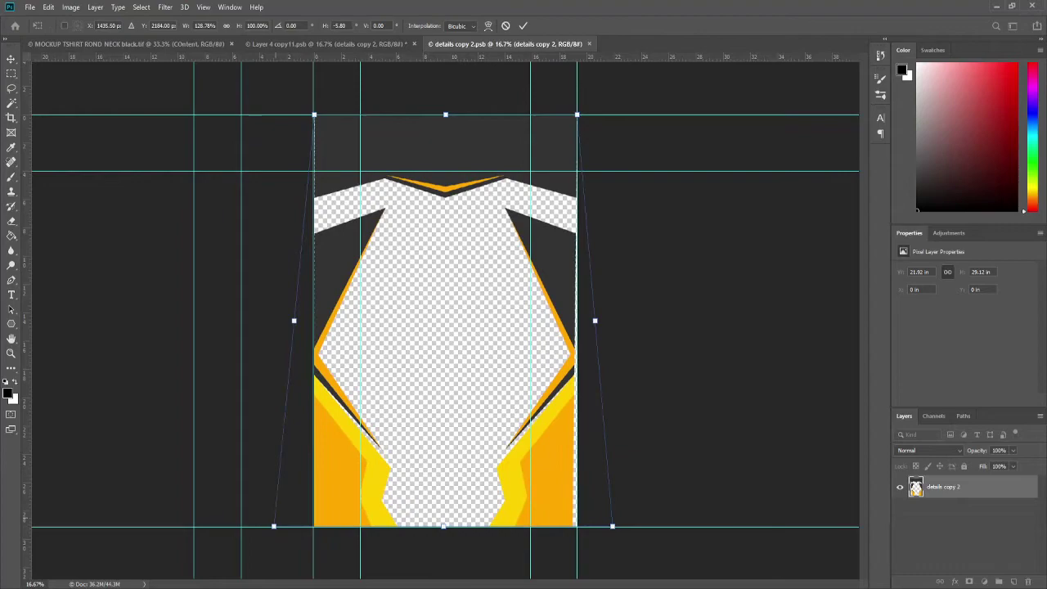
{"action": "left_click_drag", "start_coordinate": [310, 526], "coordinate": [313, 526]}
{"action": "key", "text": "Return"}
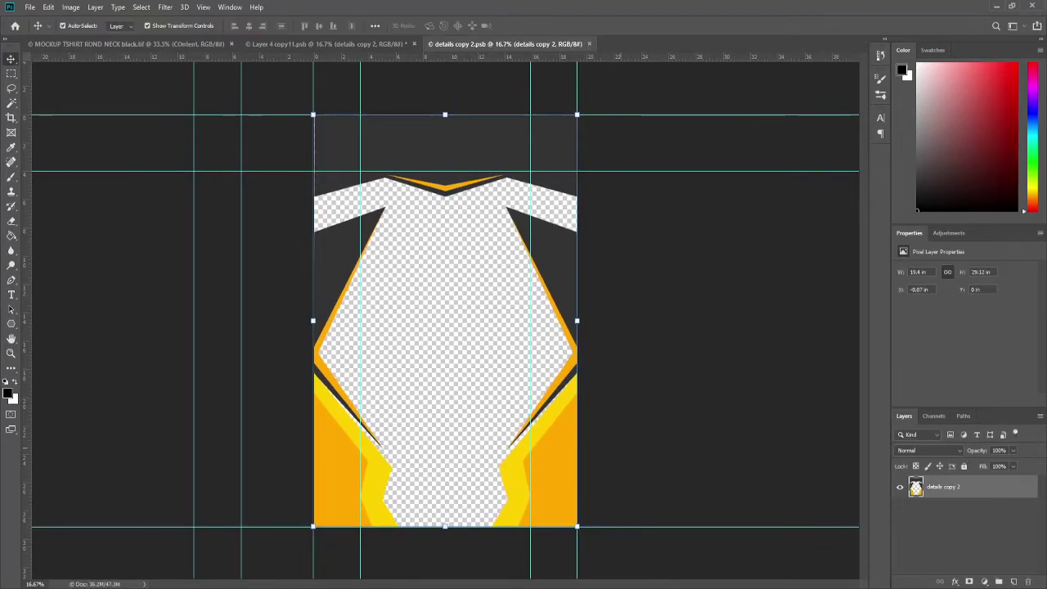
{"action": "key", "text": "ctrl+w"}
Step: Stretch the front panel artwork to fill its area
{"action": "double_click", "coordinate": [917, 514]}
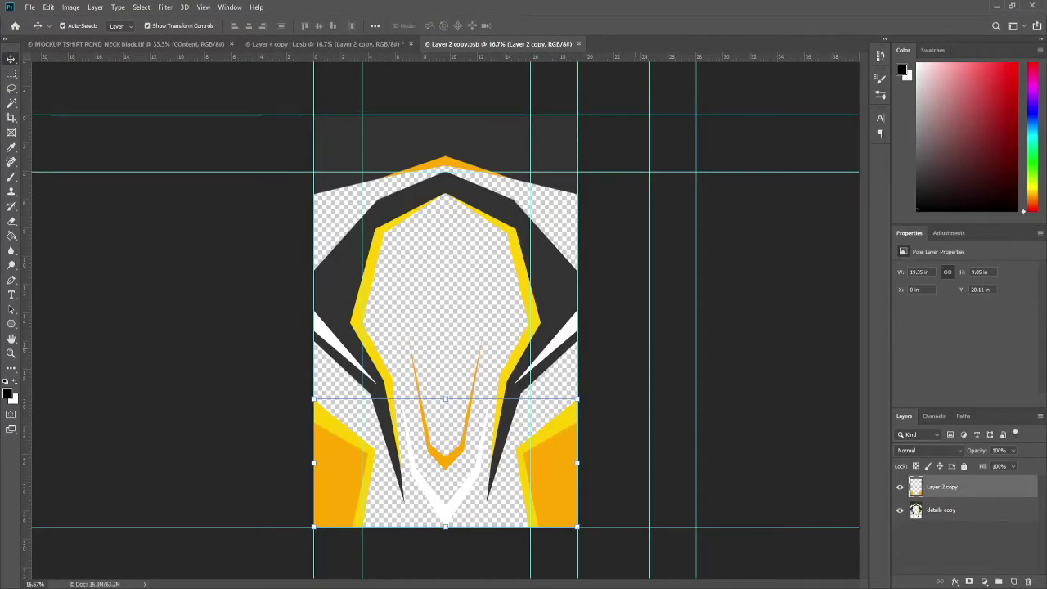
{"action": "key", "text": "ctrl+shift+Tab"}
{"action": "key", "text": "ctrl+w"}
{"action": "key", "text": "ctrl+t"}
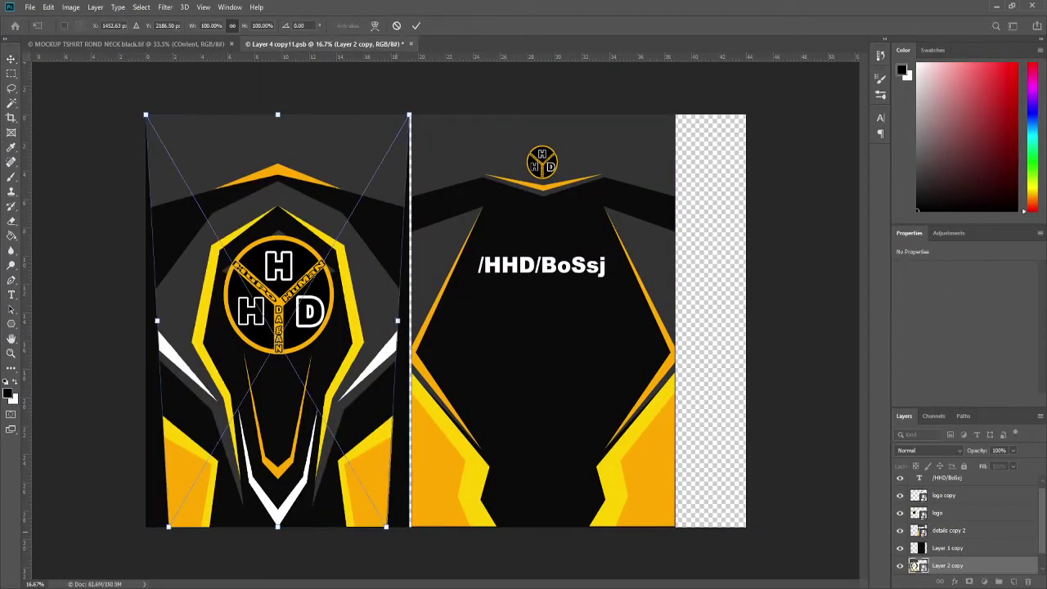
{"action": "left_click_drag", "start_coordinate": [146, 526], "coordinate": [150, 526]}
{"action": "key", "text": "Return"}
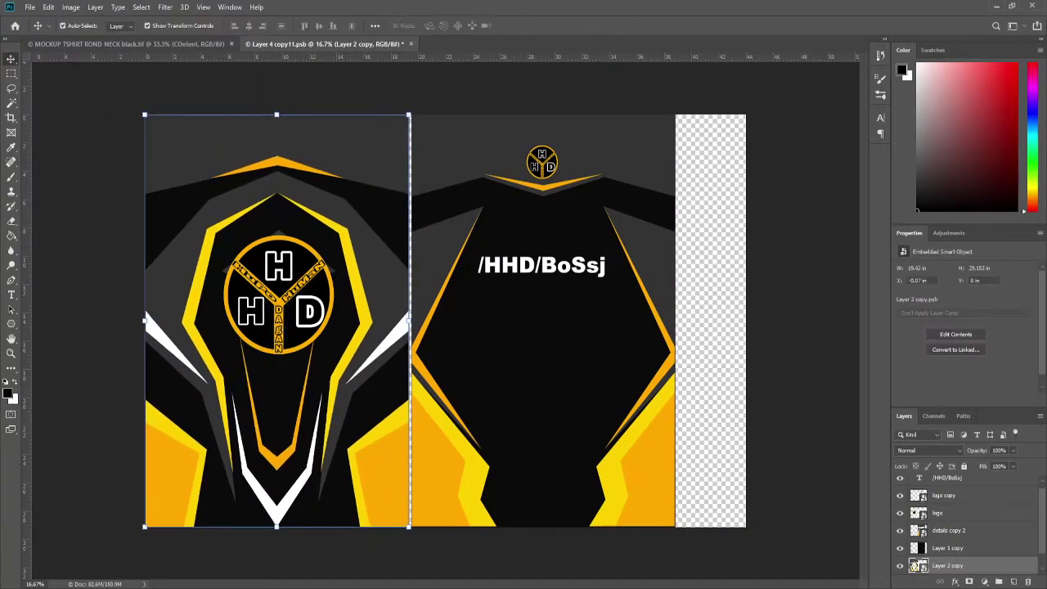
Step: Crop off the empty right strip and extend the canvas downward below the panels
{"action": "key", "text": "c"}
{"action": "key", "text": "Return"}
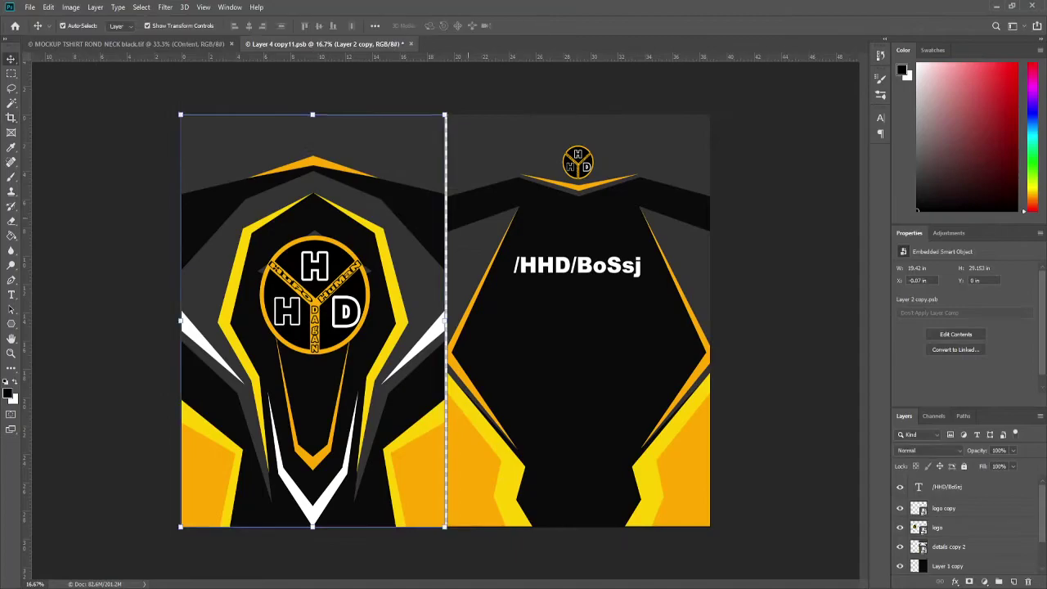
{"action": "left_click_drag", "start_coordinate": [445, 477], "coordinate": [445, 573]}
{"action": "key", "text": "Return"}
{"action": "key", "text": "v"}
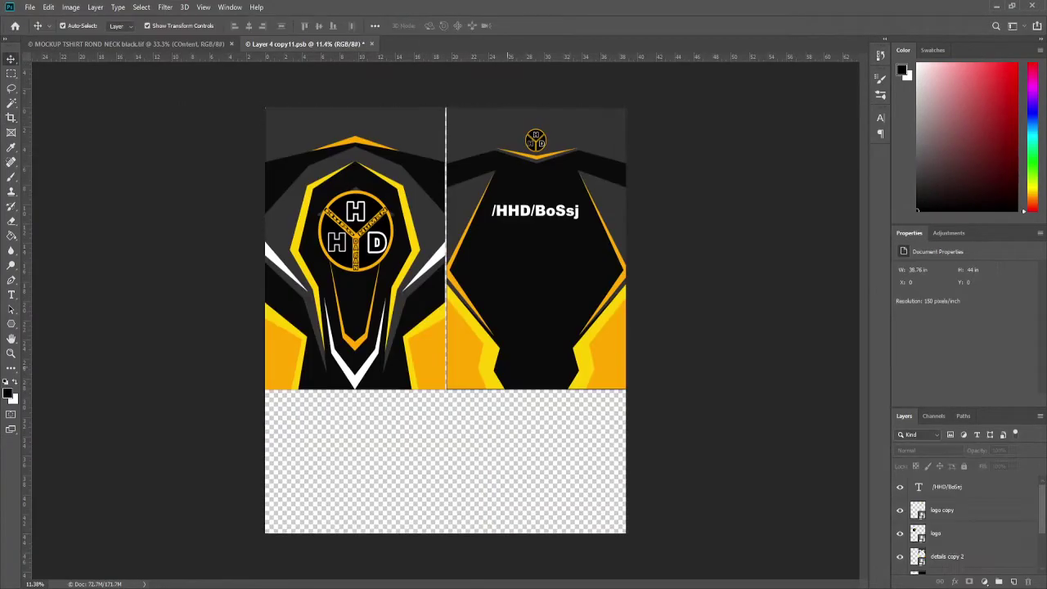
{"action": "key", "text": "ctrl+shift+Tab"}
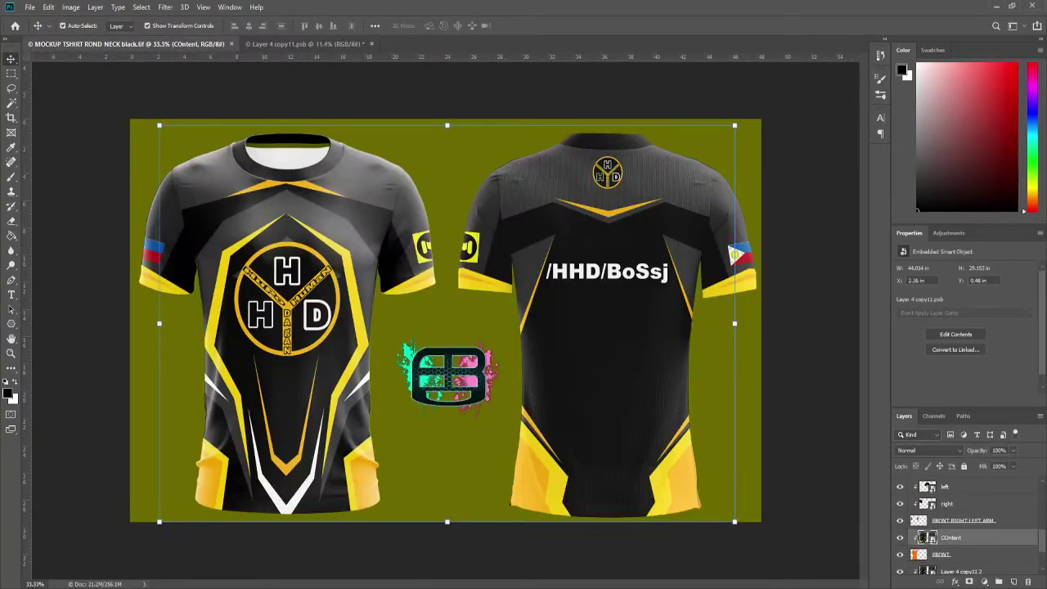
{"action": "key", "text": "ctrl+shift+Tab"}
Step: Fill the selection black and paste the sleeve artwork into the layout's empty lower area
{"action": "key", "text": "ctrl+Tab"}
{"action": "key", "text": "ctrl+Tab"}
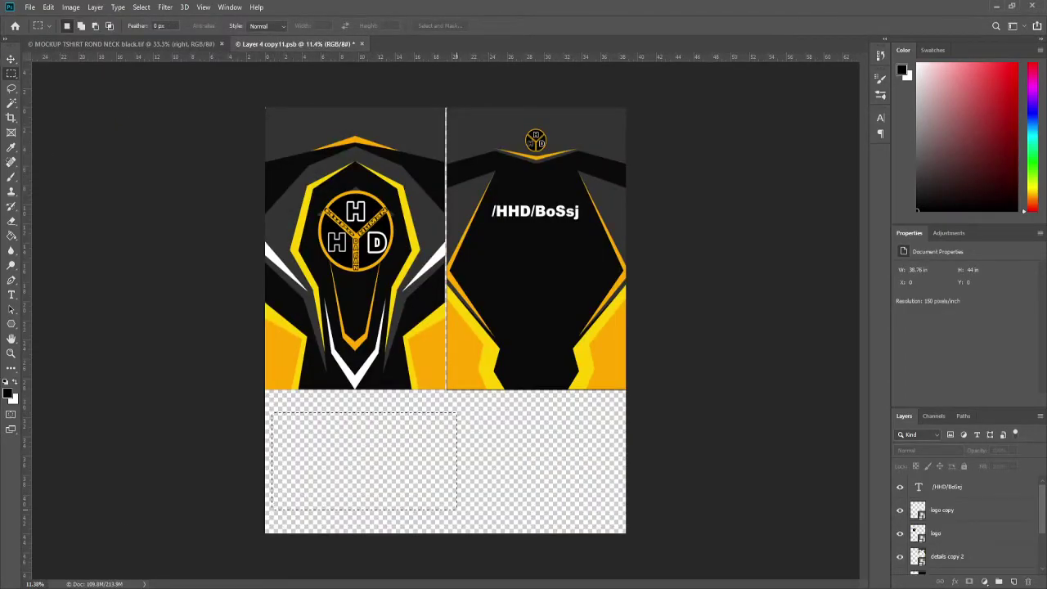
{"action": "key", "text": "b"}
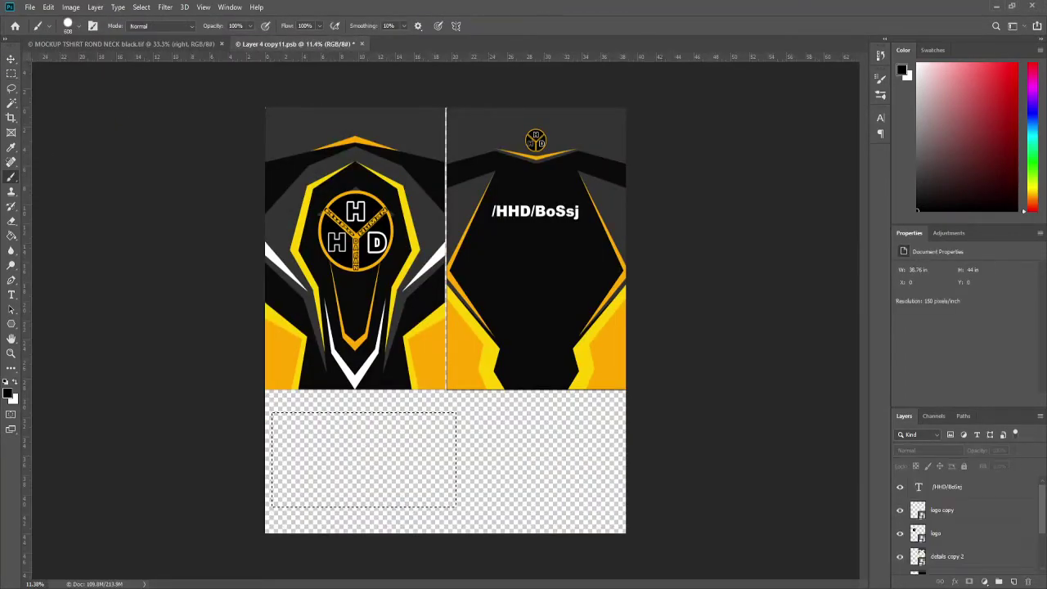
{"action": "key", "text": "alt+period"}
{"action": "left_click", "coordinate": [374, 444]}
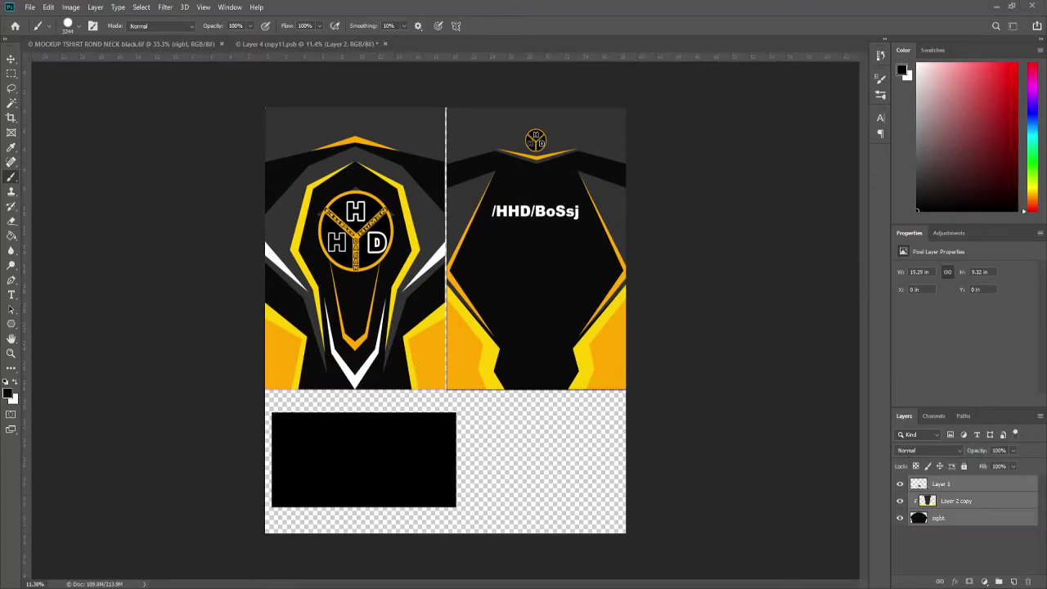
{"action": "key", "text": "v"}
{"action": "key", "text": "ctrl+v"}
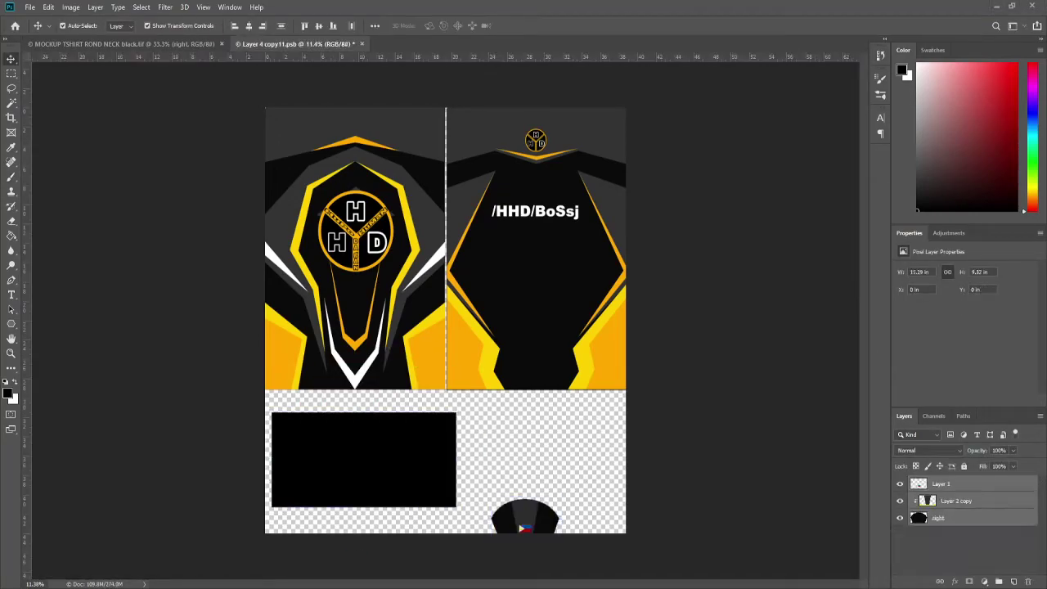
{"action": "mouse_move", "coordinate": [523, 516]}
{"action": "left_mouse_down"}
{"action": "mouse_move", "coordinate": [522, 452]}
{"action": "mouse_move", "coordinate": [305, 436]}
{"action": "mouse_move", "coordinate": [455, 505]}
{"action": "left_mouse_up"}
Step: Reposition the flag sleeve panel up and to the left
{"action": "left_click", "coordinate": [953, 509], "text": "ctrl"}
{"action": "key", "text": "ctrl+t"}
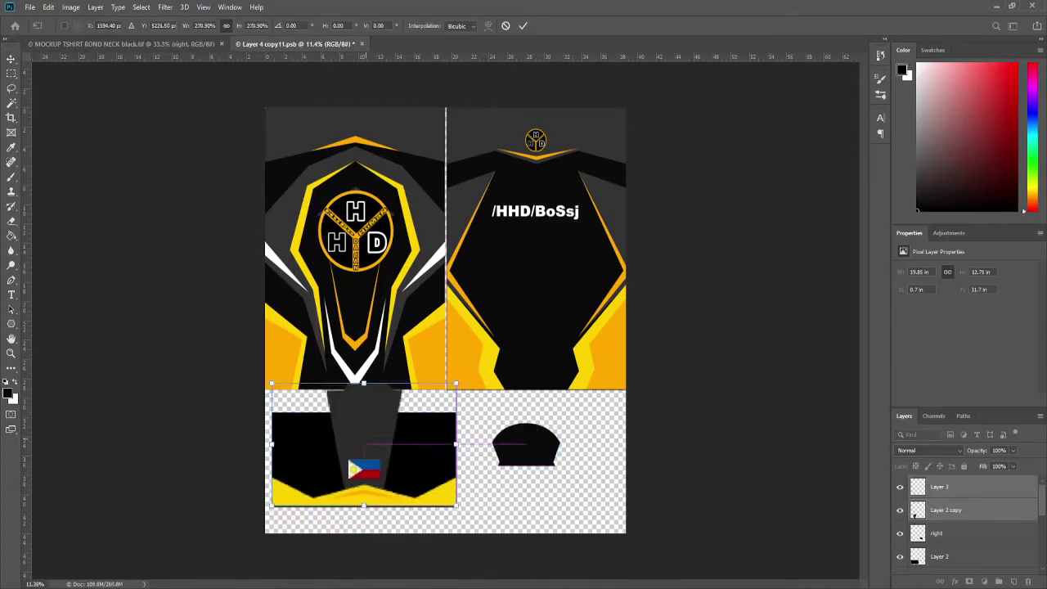
{"action": "scroll", "coordinate": [446, 385], "scroll_direction": "up", "scroll_amount": 3}
{"action": "scroll", "coordinate": [446, 385], "scroll_direction": "down", "scroll_amount": 2}
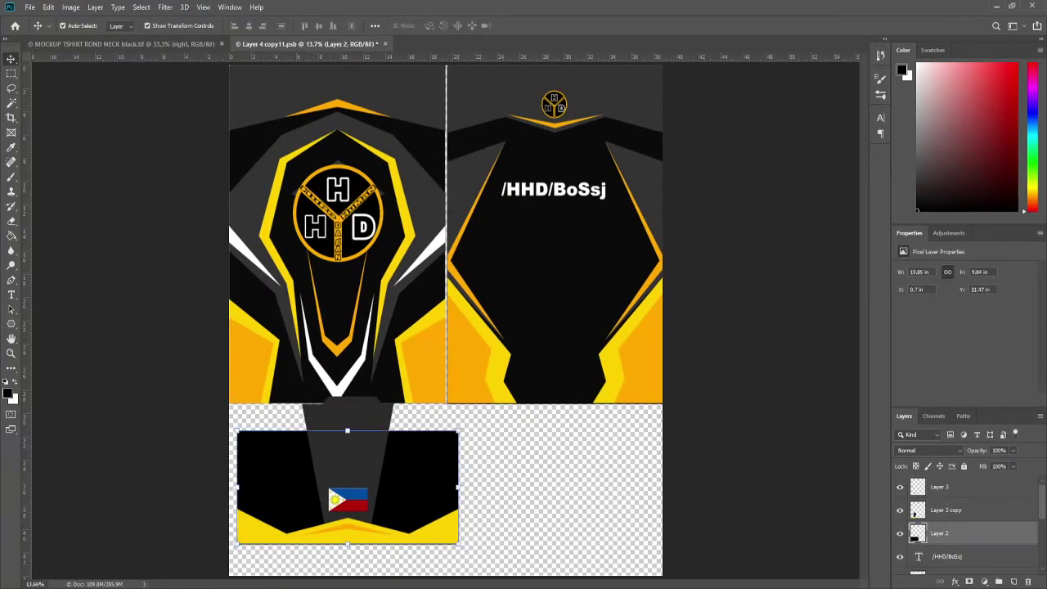
{"action": "left_click", "coordinate": [940, 533]}
{"action": "key", "text": "Return"}
{"action": "left_click", "coordinate": [948, 487], "text": "ctrl"}
{"action": "key", "text": "ctrl+t"}
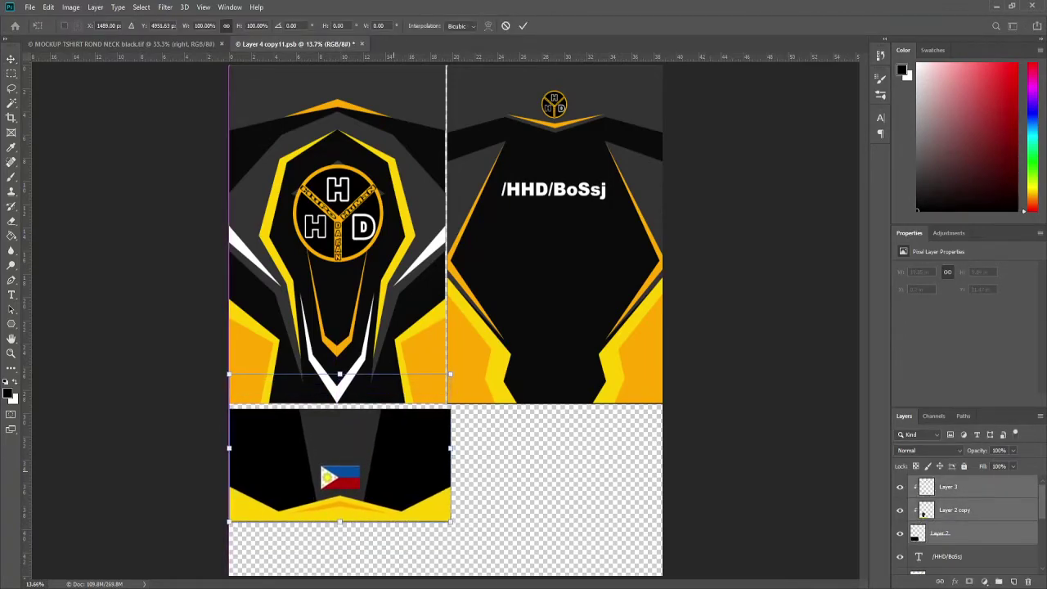
{"action": "left_click_drag", "start_coordinate": [348, 483], "coordinate": [335, 458]}
{"action": "key", "text": "Return"}
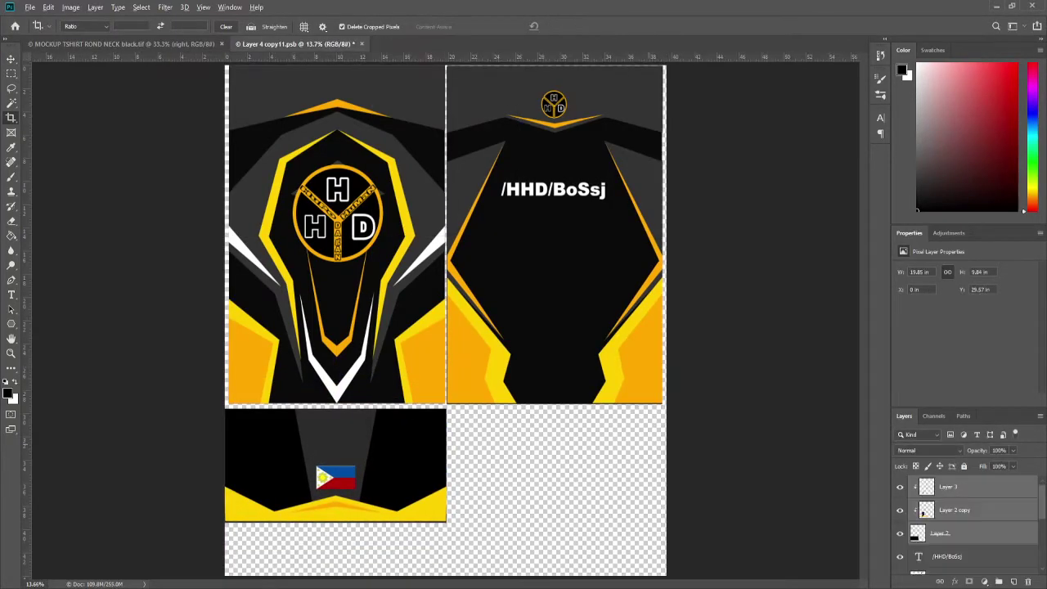
Step: Copy the black sleeve base to the right and widen the canvas to fit it
{"action": "left_click", "coordinate": [941, 532]}
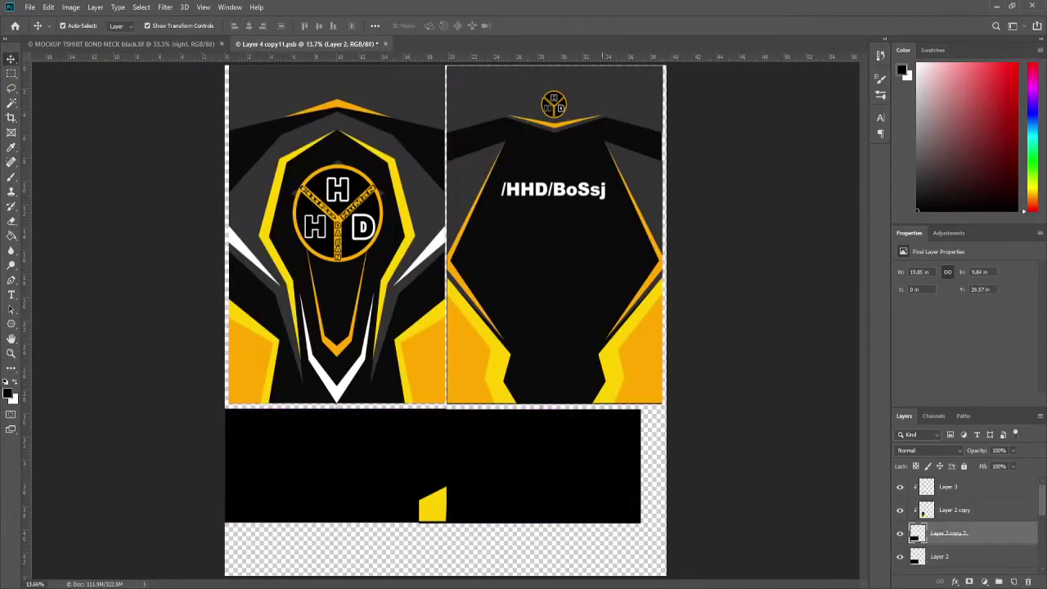
{"action": "left_click_drag", "start_coordinate": [336, 467], "coordinate": [556, 467]}
{"action": "key", "text": "ctrl+z"}
{"action": "left_click", "coordinate": [939, 557]}
{"action": "left_click_drag", "start_coordinate": [335, 467], "coordinate": [556, 466]}
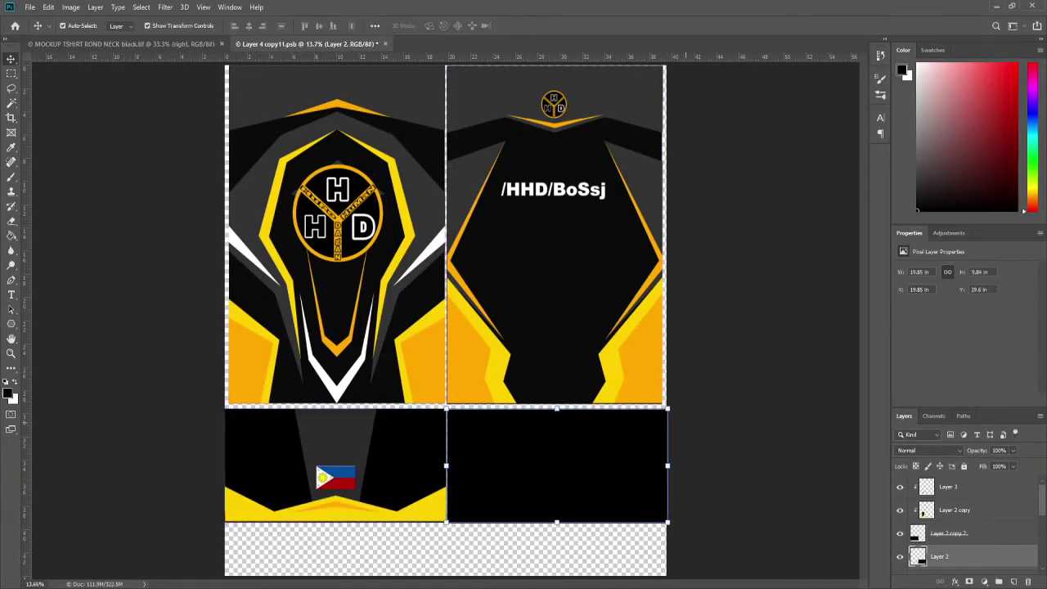
{"action": "key", "text": "c"}
{"action": "left_click_drag", "start_coordinate": [669, 319], "coordinate": [676, 319]}
{"action": "key", "text": "Return"}
{"action": "key", "text": "v"}
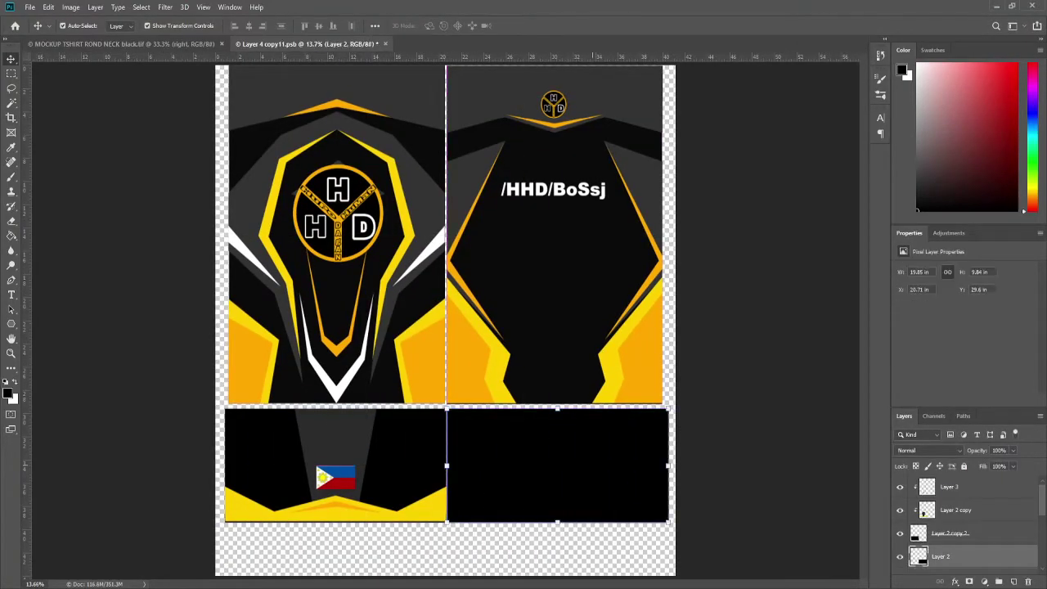
Step: Duplicate the grey stripe pattern onto the right sleeve and save the layout
{"action": "left_click", "coordinate": [956, 510]}
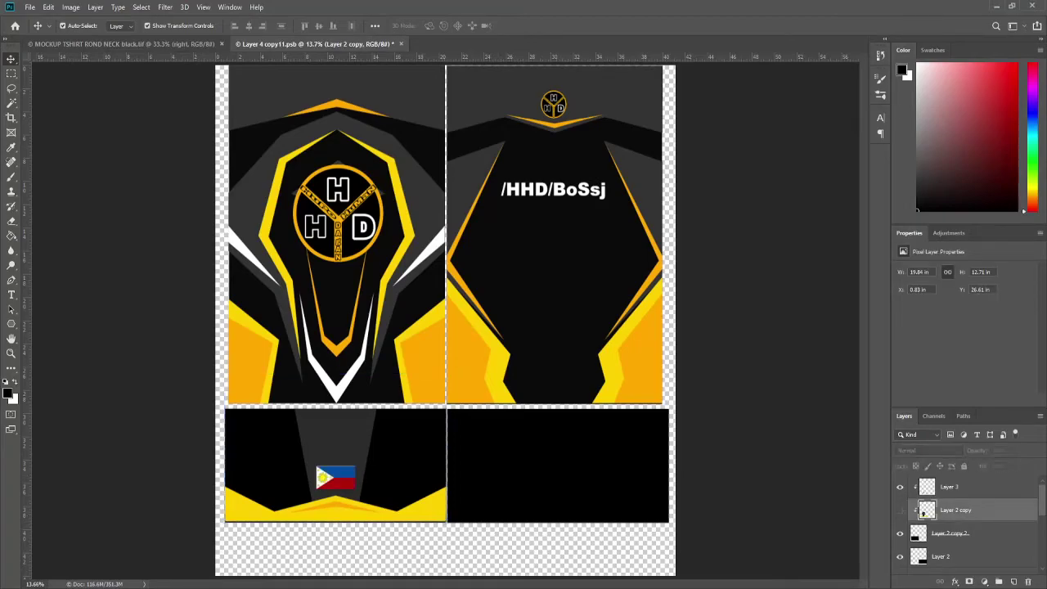
{"action": "left_click", "coordinate": [949, 533], "text": "shift"}
{"action": "left_click", "coordinate": [955, 510]}
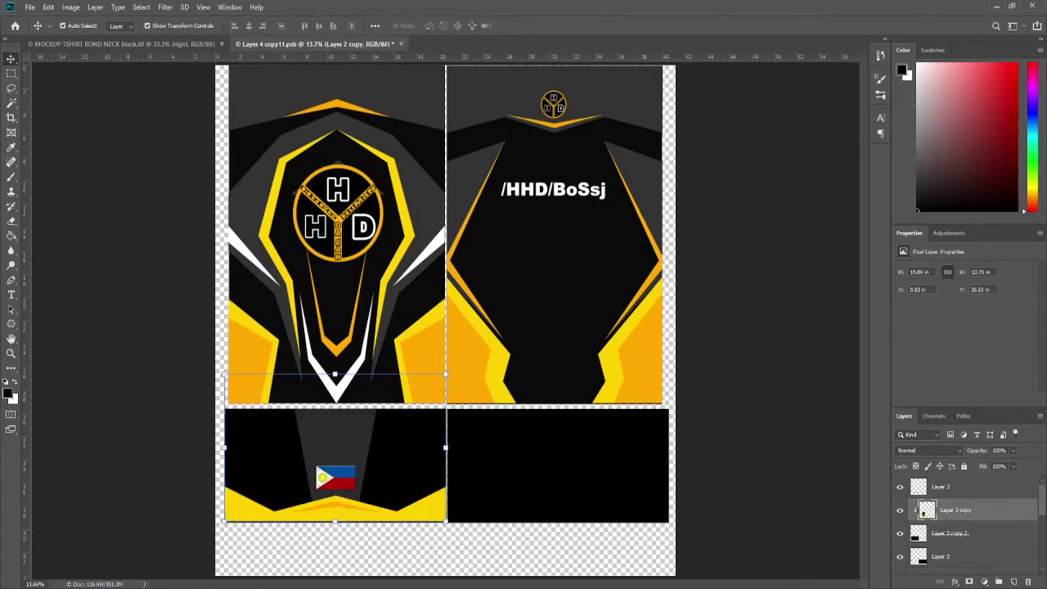
{"action": "left_click_drag", "start_coordinate": [948, 509], "coordinate": [922, 533]}
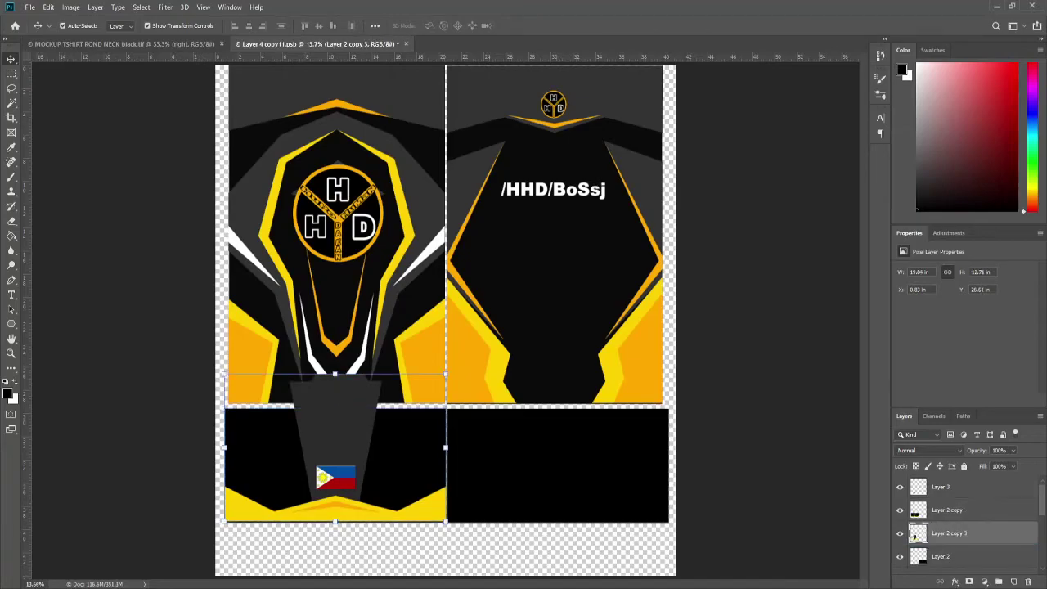
{"action": "left_click_drag", "start_coordinate": [335, 458], "coordinate": [558, 462]}
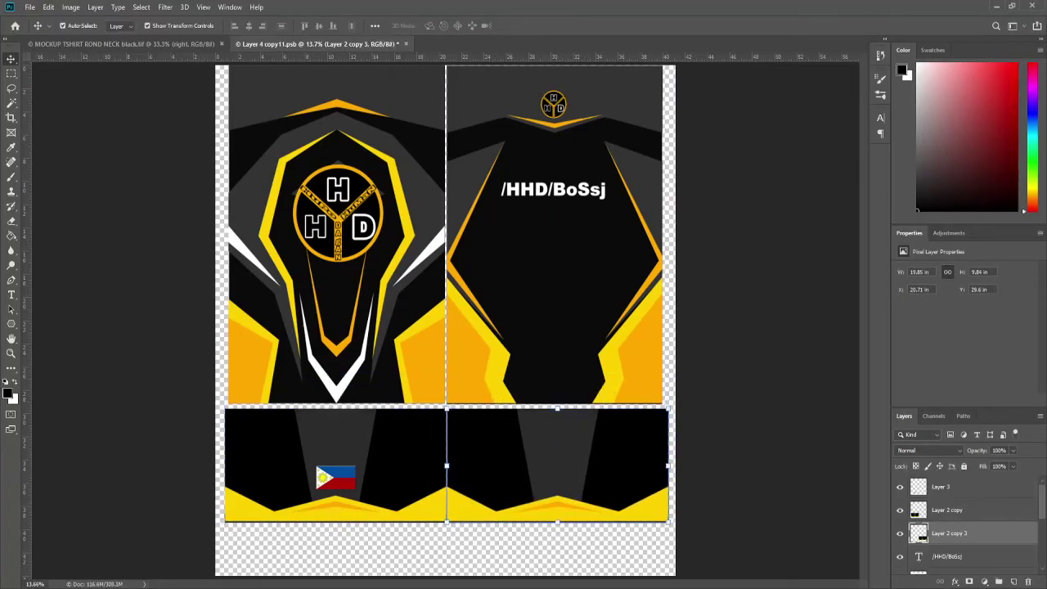
{"action": "key", "text": "ctrl+s"}
Step: Place and shrink the yellow logo on the right sleeve panel
{"action": "key", "text": "ctrl+Tab"}
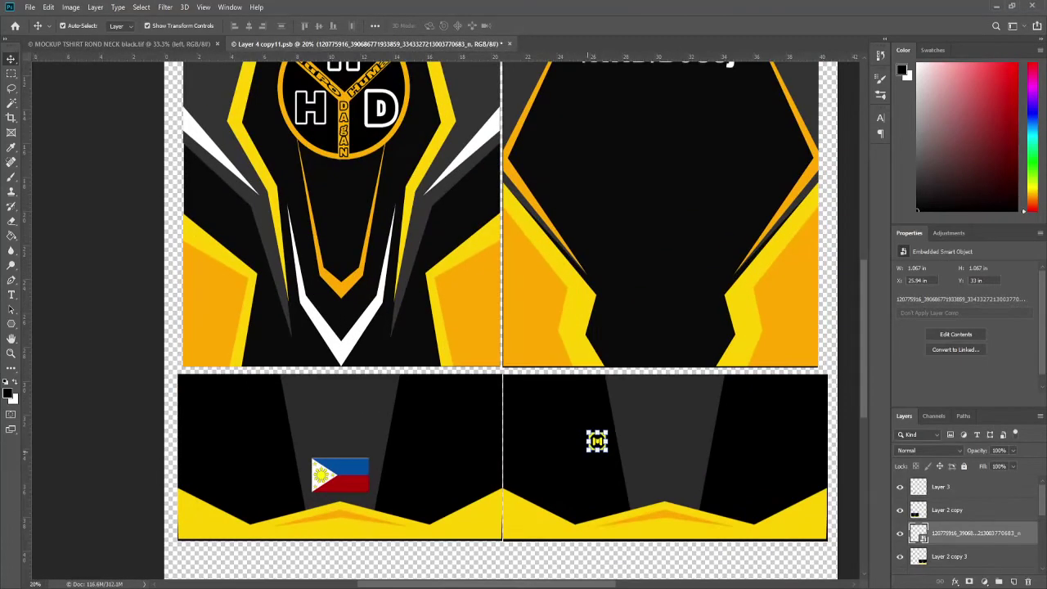
{"action": "left_click_drag", "start_coordinate": [610, 454], "coordinate": [667, 470]}
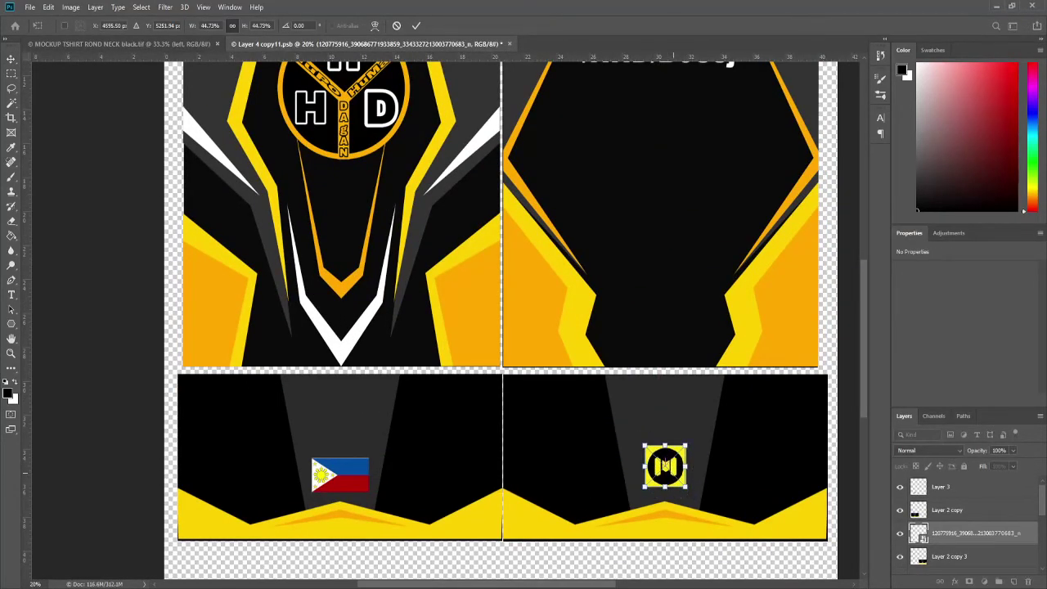
{"action": "key", "text": "Return"}
{"action": "key", "text": "ctrl+0"}
Step: Crop away the empty strip below the print layout
{"action": "key", "text": "c"}
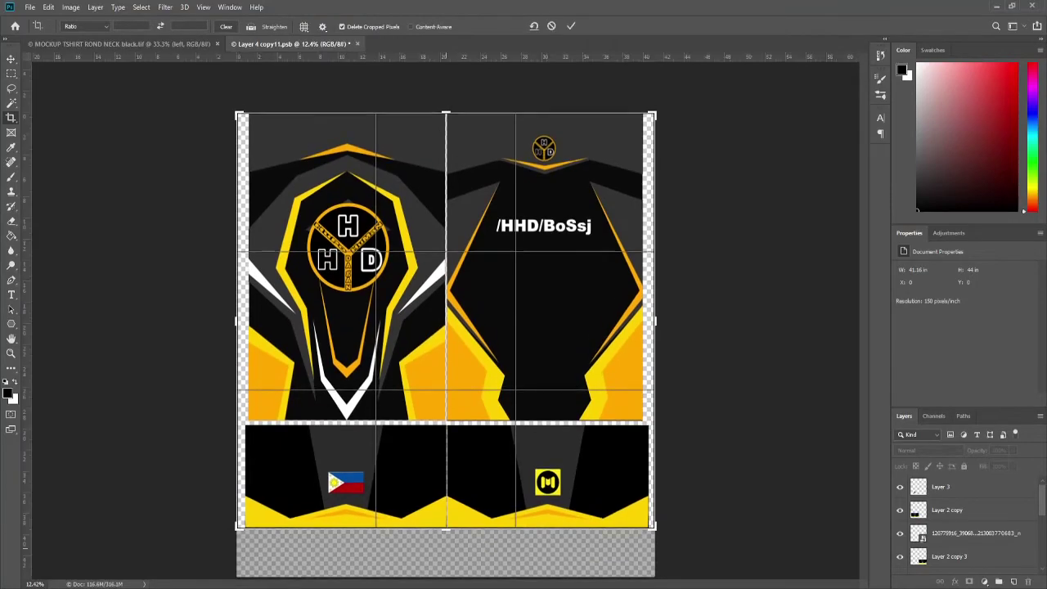
{"action": "key", "text": "Return"}
{"action": "key", "text": "v"}
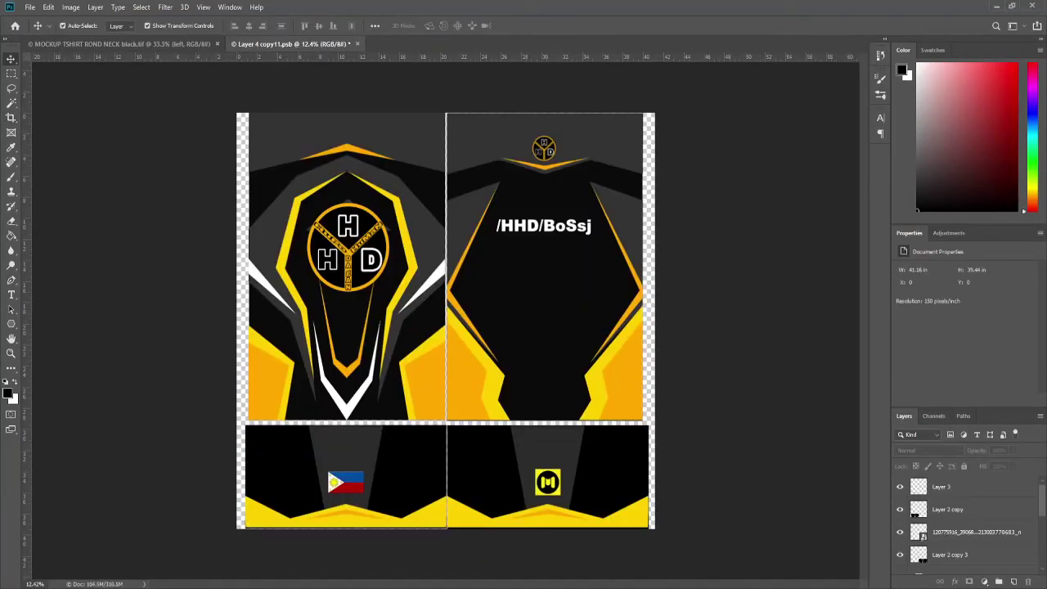
{"action": "scroll", "coordinate": [552, 569], "scroll_direction": "up", "scroll_amount": 5}
Step: Shorten the right sleeve's stripe pattern from the bottom
{"action": "key", "text": "m"}
{"action": "left_click_drag", "start_coordinate": [522, 400], "coordinate": [556, 462]}
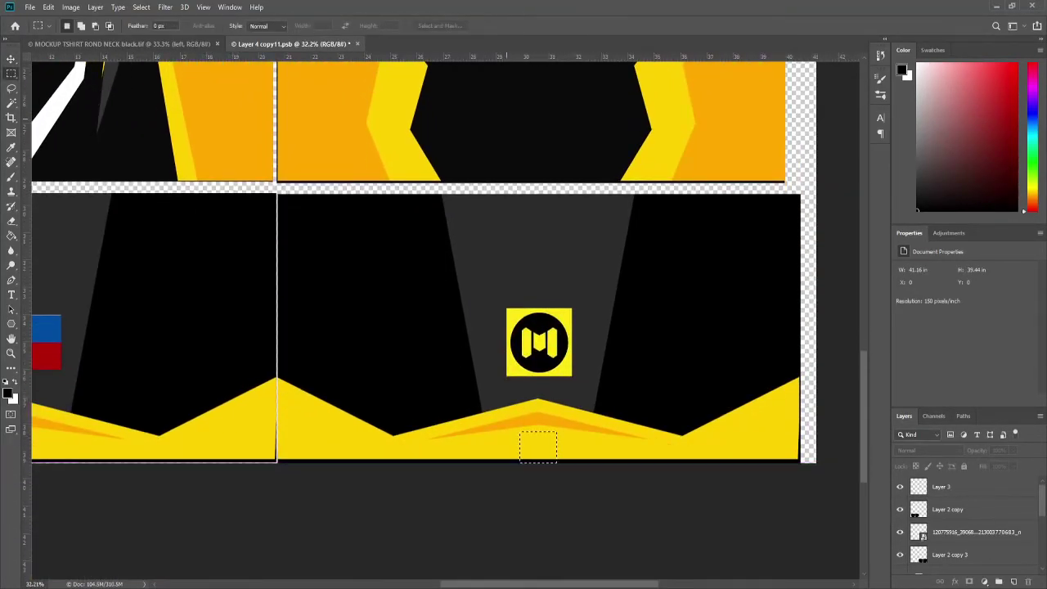
{"action": "key", "text": "ctrl+d"}
{"action": "key", "text": "v"}
{"action": "left_click", "coordinate": [538, 432]}
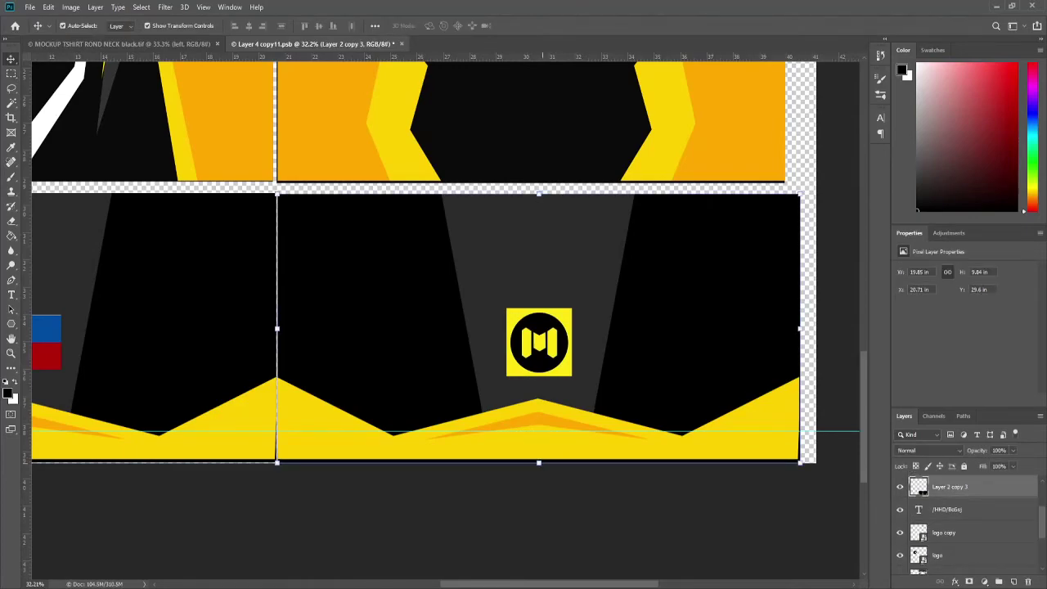
{"action": "key", "text": "ctrl+t"}
{"action": "left_click_drag", "start_coordinate": [538, 462], "coordinate": [538, 438]}
{"action": "key", "text": "Return"}
{"action": "scroll", "coordinate": [538, 438], "scroll_direction": "down", "scroll_amount": 4}
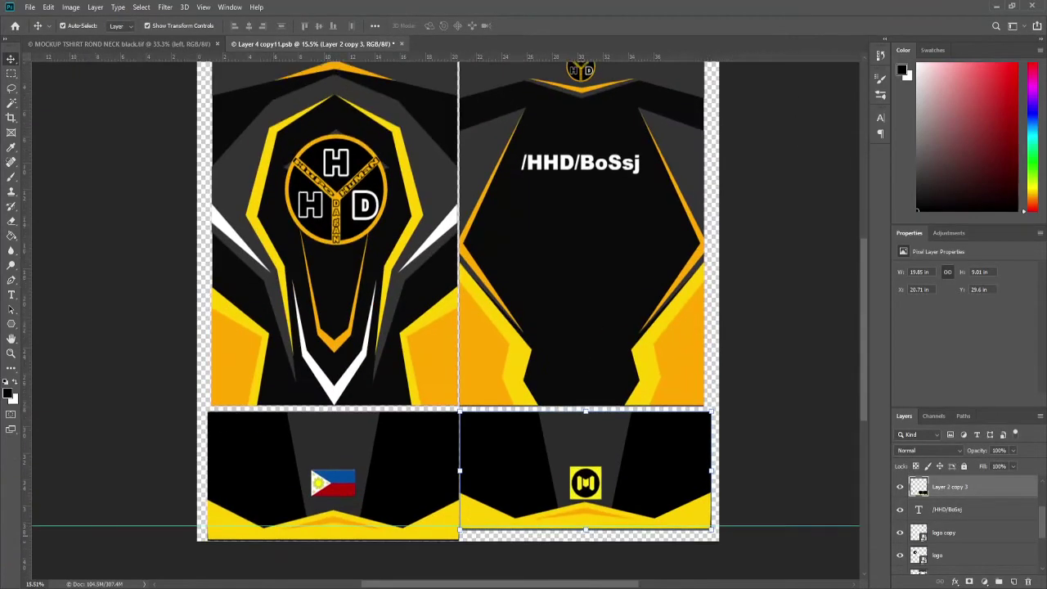
Step: Shorten the left sleeve's stripe pattern to match and stretch its bottom strip down
{"action": "left_click", "coordinate": [333, 442]}
{"action": "key", "text": "ctrl+t"}
{"action": "mouse_move", "coordinate": [333, 514]}
{"action": "left_mouse_down"}
{"action": "mouse_move", "coordinate": [333, 501]}
{"action": "mouse_move", "coordinate": [200, 499]}
{"action": "left_mouse_up"}
{"action": "key", "text": "Return"}
{"action": "key", "text": "m"}
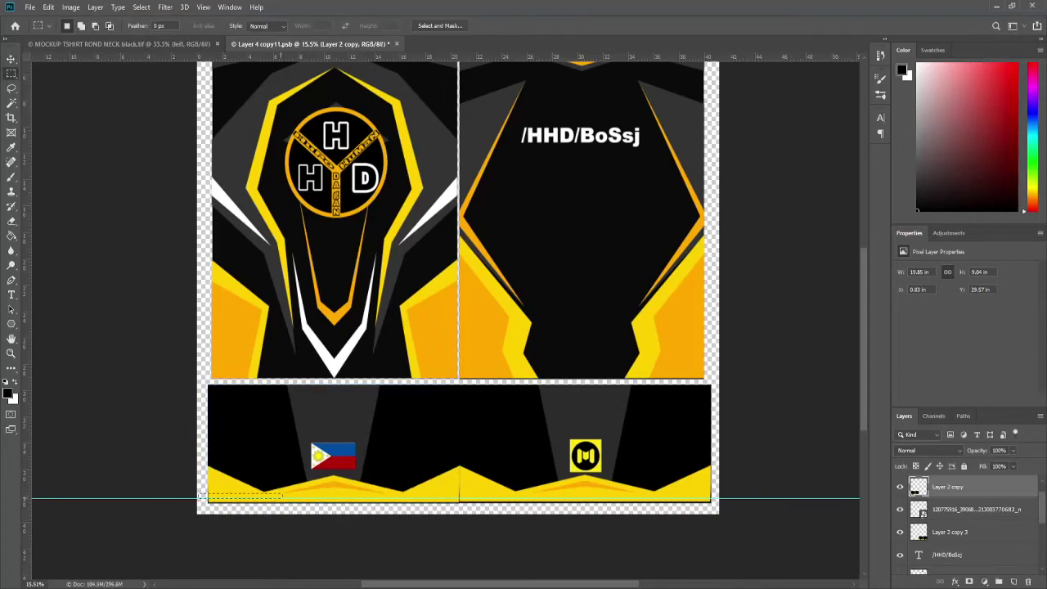
{"action": "key", "text": "ctrl+t"}
{"action": "left_click_drag", "start_coordinate": [333, 499], "coordinate": [333, 511]}
{"action": "key", "text": "Return"}
Step: Stretch the right sleeve's yellow bottom strip down to line up with the left sleeve's
{"action": "left_click", "coordinate": [949, 532]}
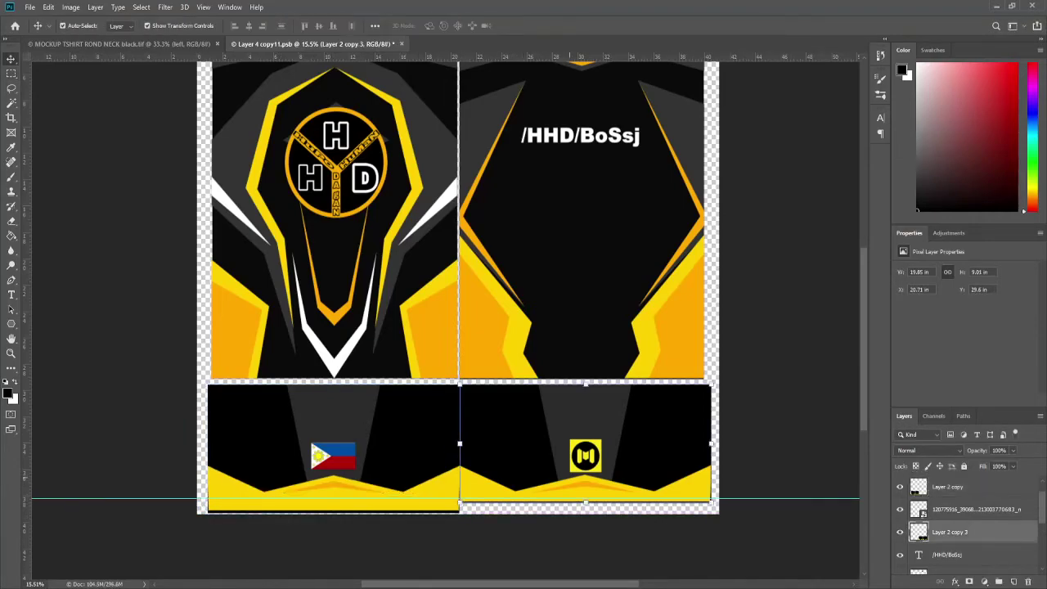
{"action": "left_click_drag", "start_coordinate": [575, 494], "coordinate": [712, 499]}
{"action": "key", "text": "ctrl+t"}
{"action": "left_click_drag", "start_coordinate": [584, 499], "coordinate": [584, 511]}
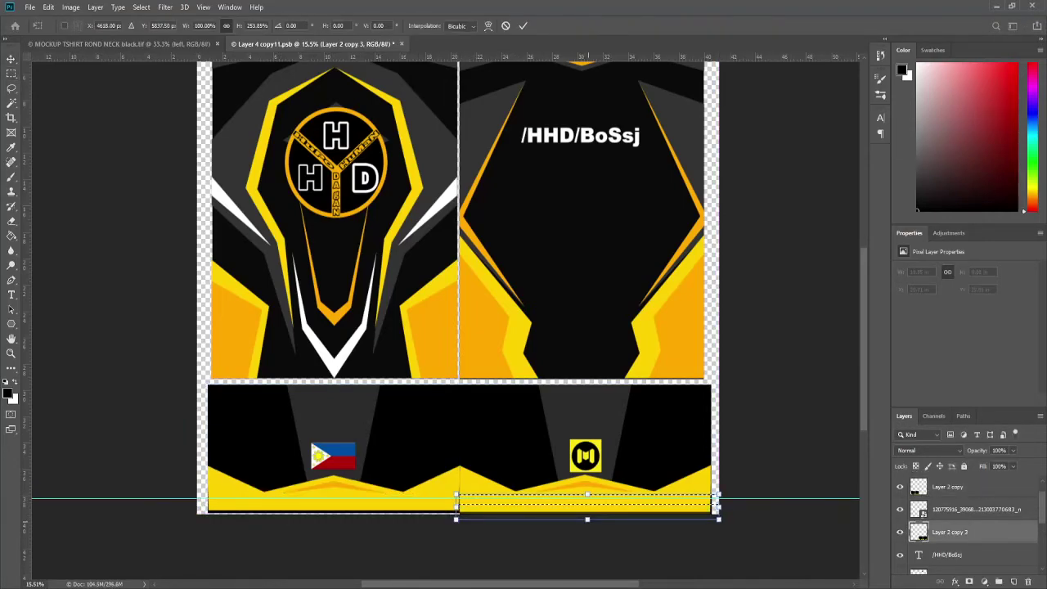
{"action": "key", "text": "Return"}
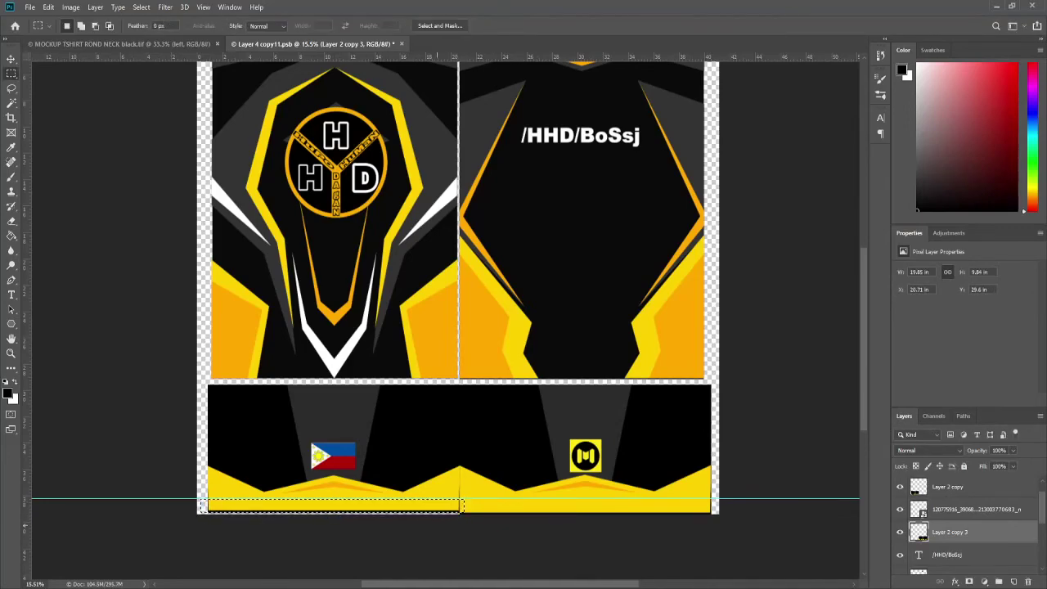
{"action": "left_click", "coordinate": [949, 487]}
{"action": "key", "text": "v"}
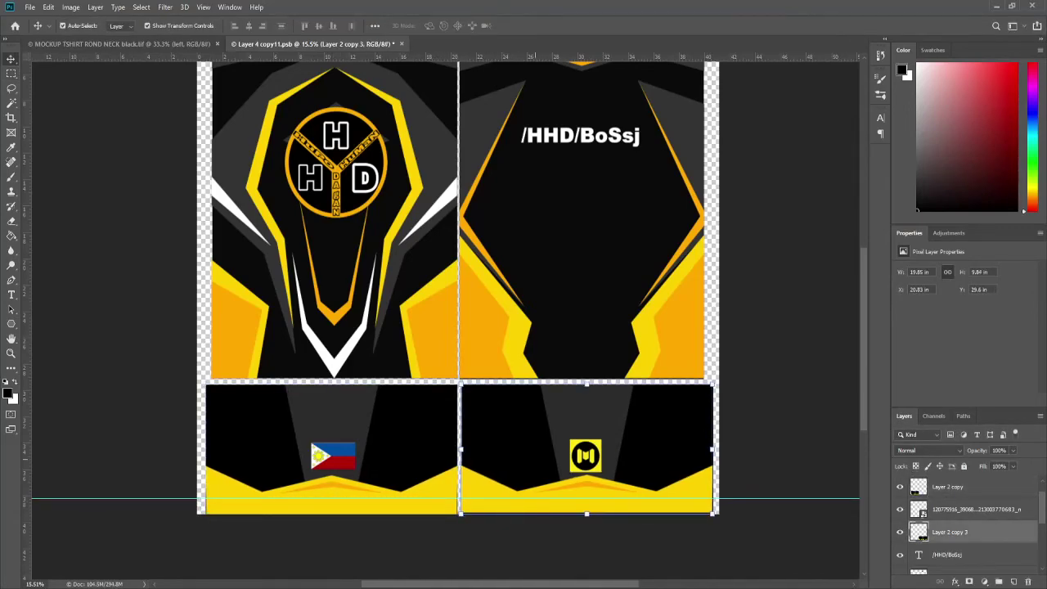
{"action": "key", "text": "c"}
{"action": "scroll", "coordinate": [432, 392], "scroll_direction": "down", "scroll_amount": 3}
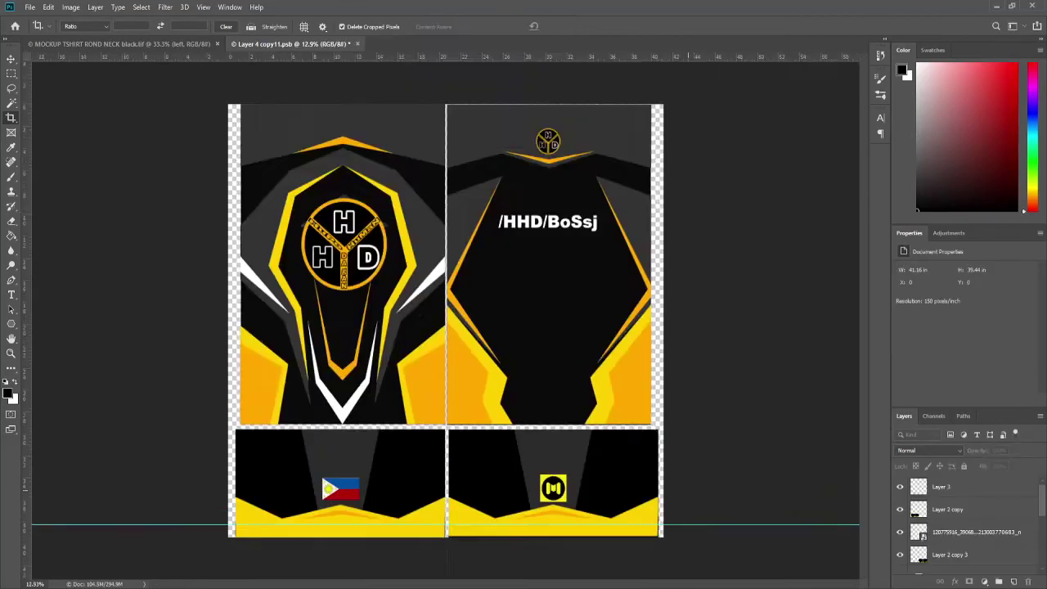